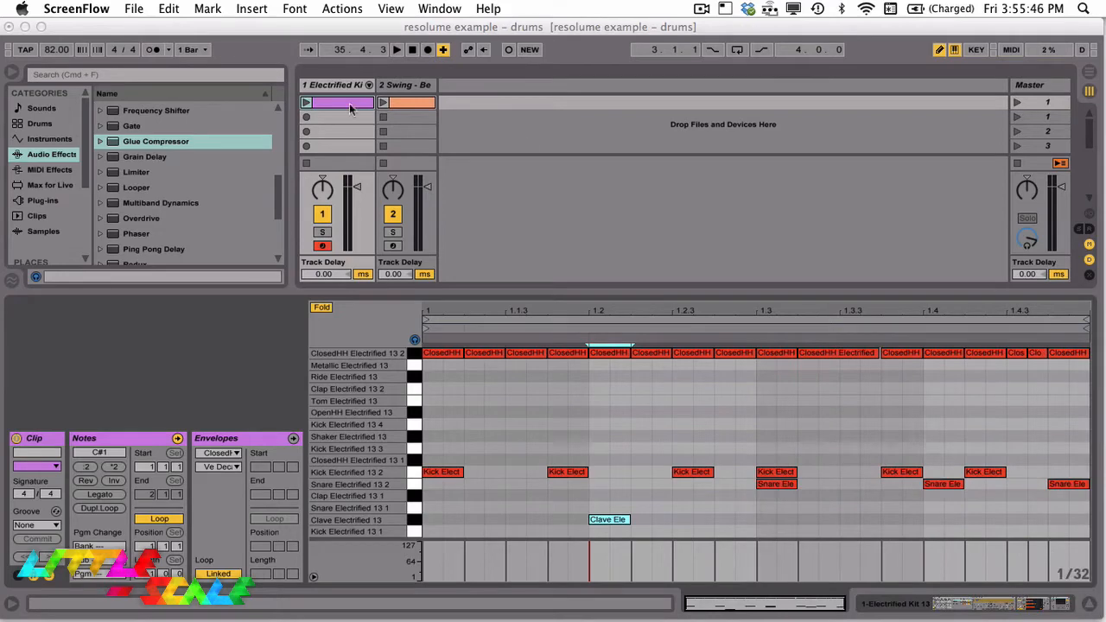
# Look over the Electrified Kit and Swing tracks and play the clip on the Swing track
pyautogui.click(406, 89)
pyautogui.click(352, 88)
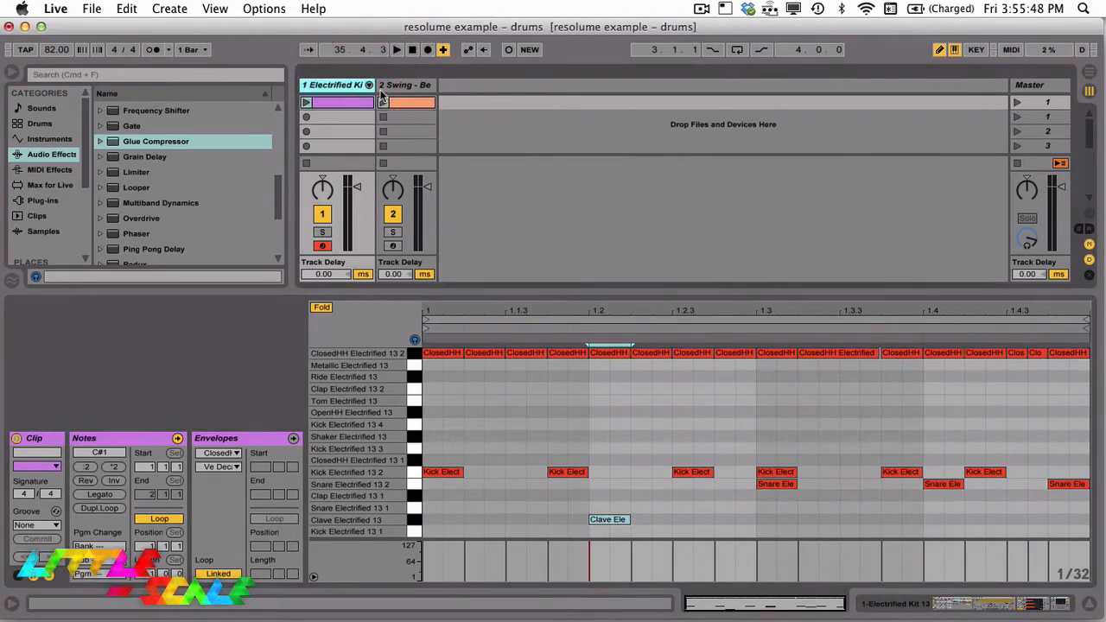
pyautogui.click(340, 88)
pyautogui.click(349, 82)
pyautogui.click(400, 88)
pyautogui.click(343, 89)
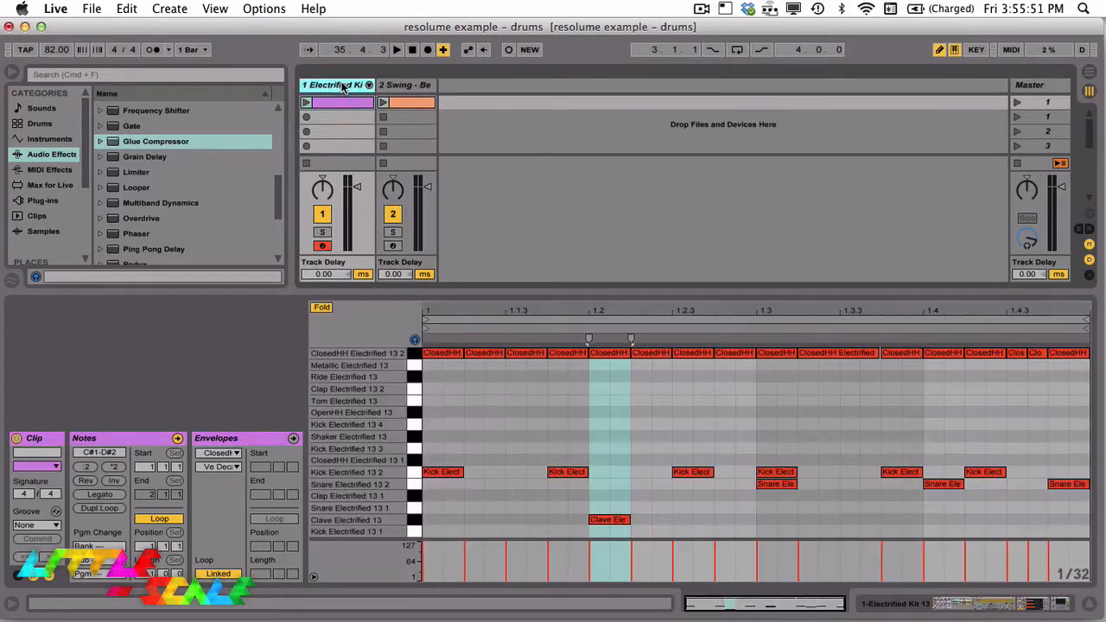
pyautogui.click(399, 86)
pyautogui.click(355, 85)
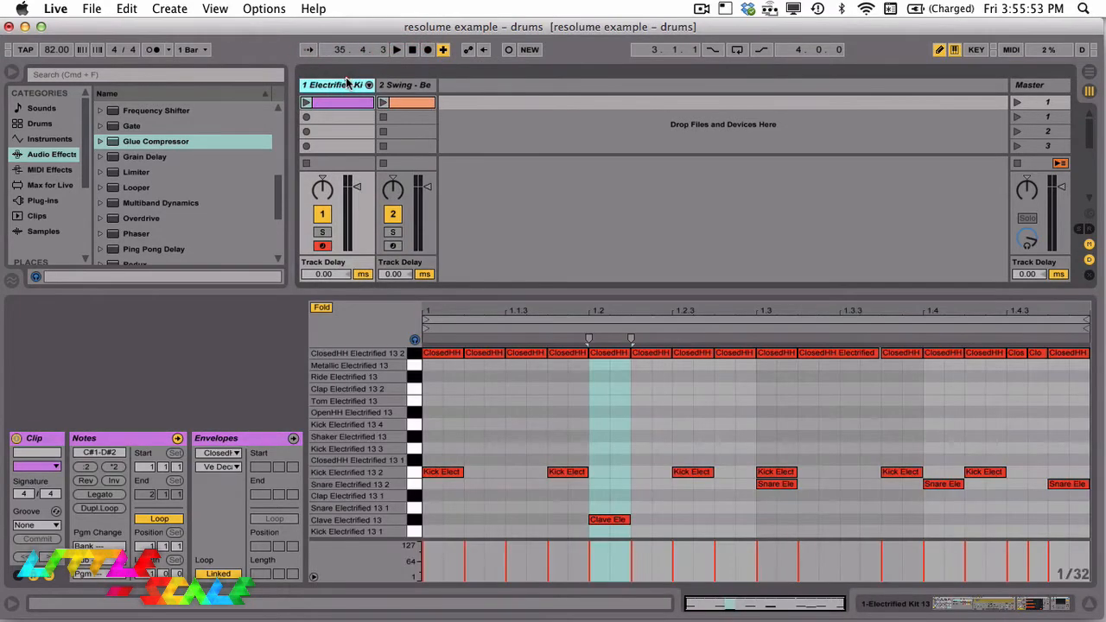
pyautogui.click(409, 87)
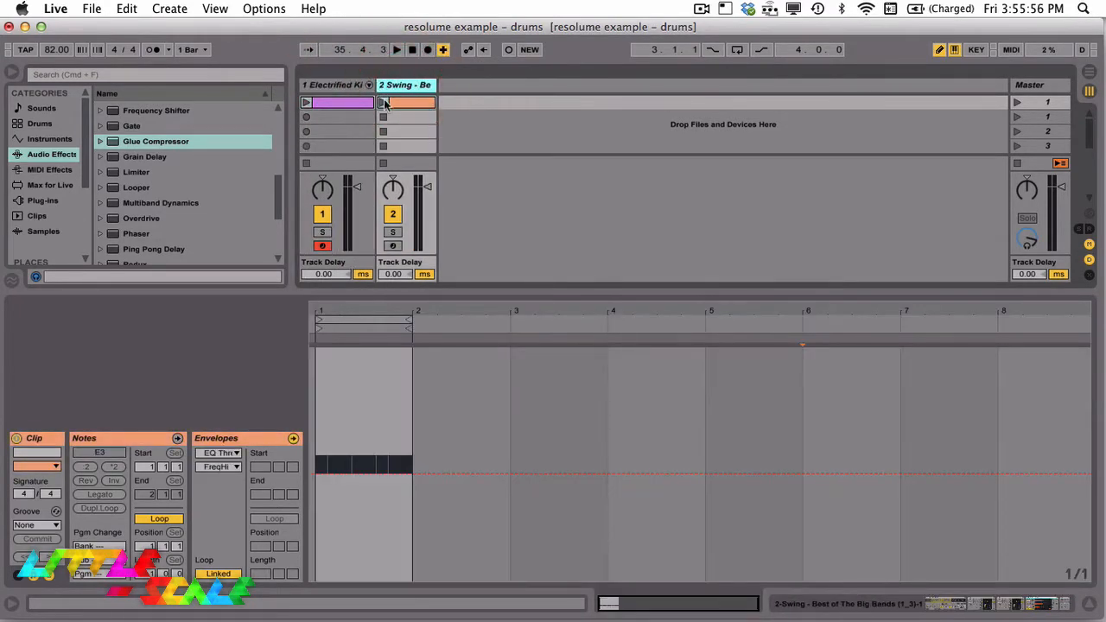
pyautogui.click(383, 103)
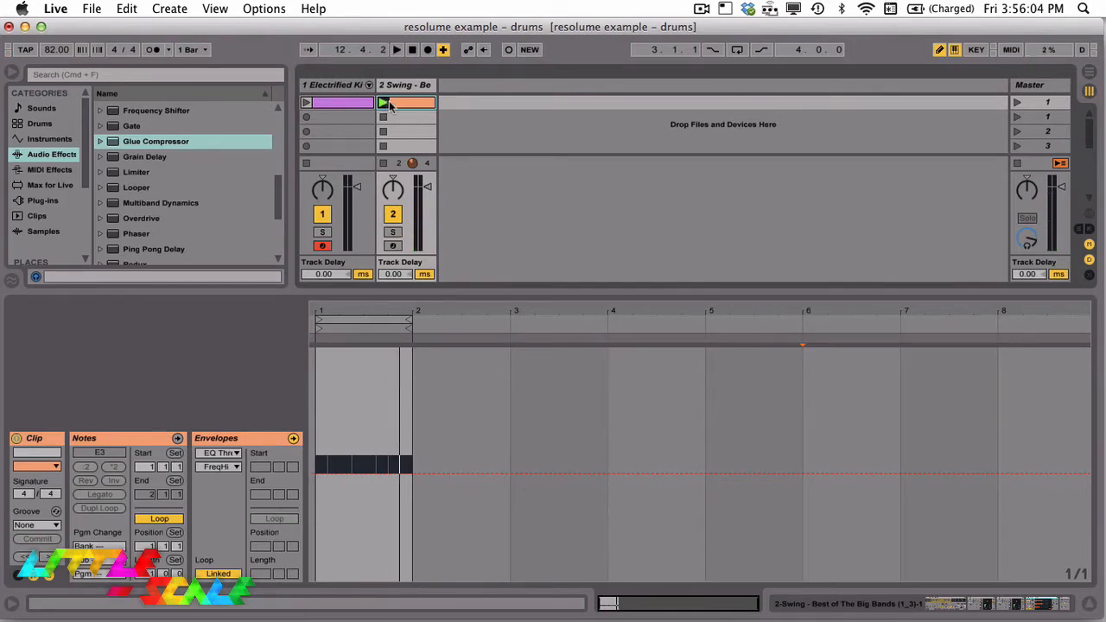
# Open the Electrified Kit clip and audition its closed hi-hat, kick, snare and clave notes one by one
pyautogui.click(355, 105)
pyautogui.click(338, 103)
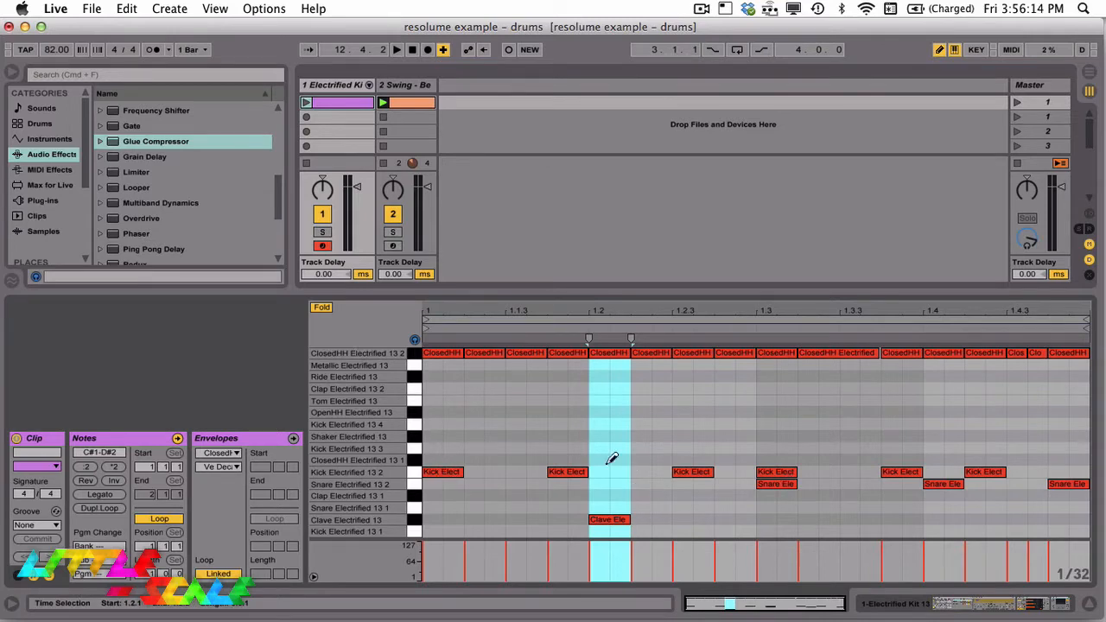
pyautogui.click(414, 356)
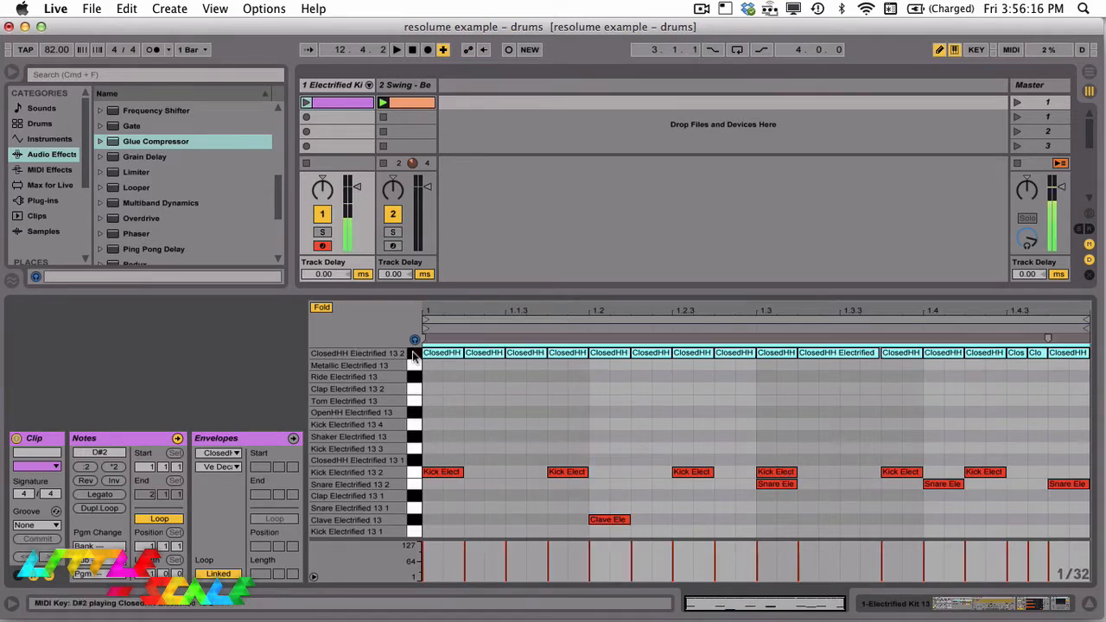
pyautogui.click(413, 473)
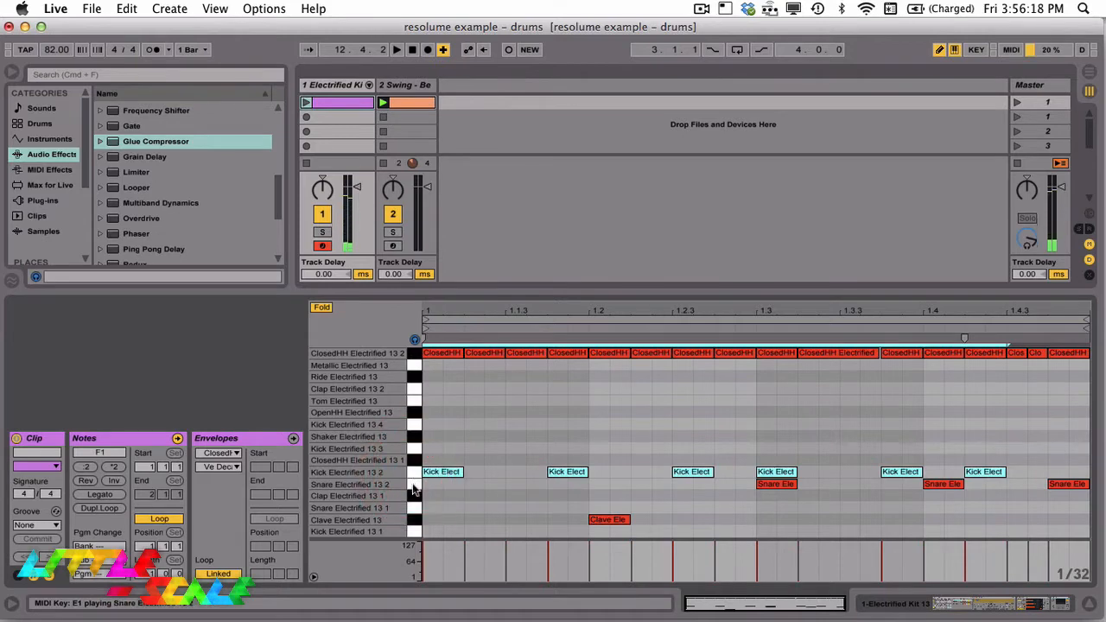
pyautogui.click(413, 483)
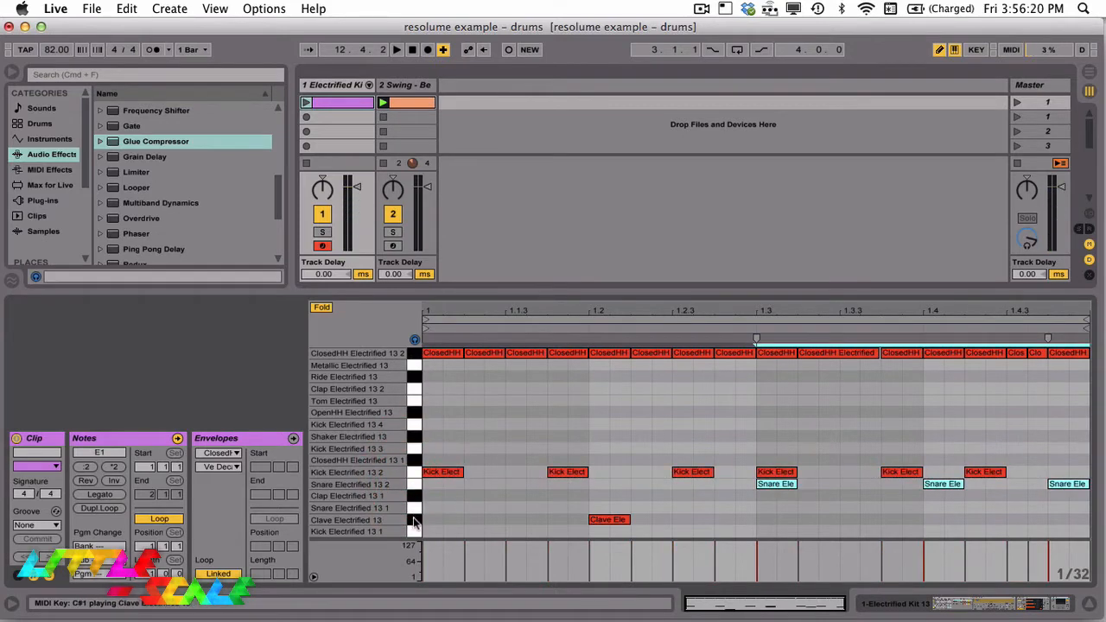
pyautogui.click(414, 521)
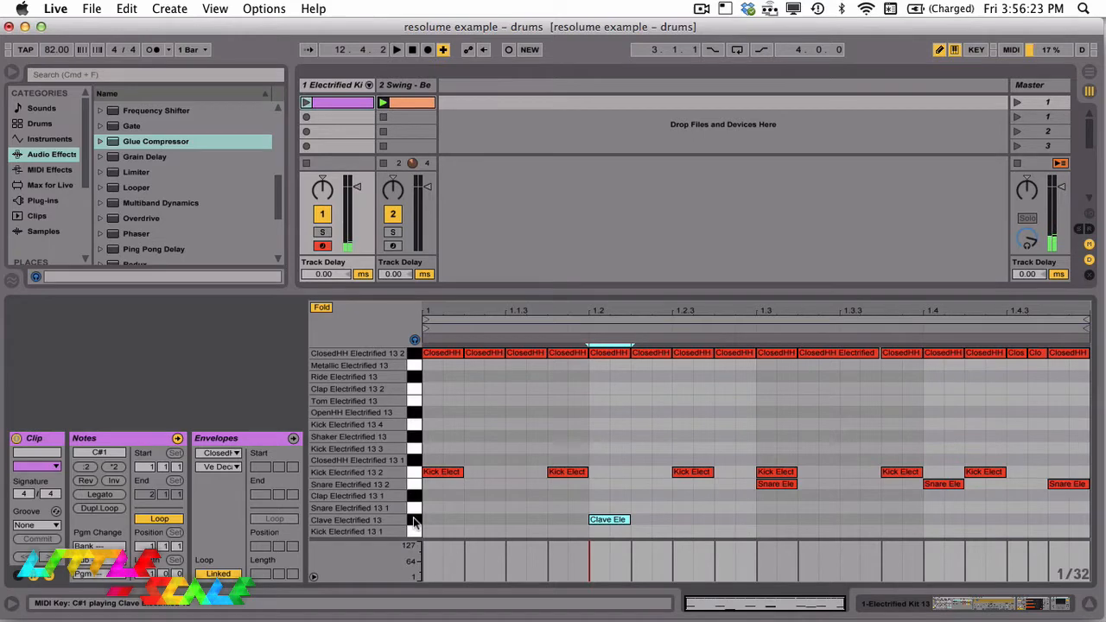
# Play both clips together from the first scene and stop all clips
pyautogui.click(411, 50)
pyautogui.click(1017, 103)
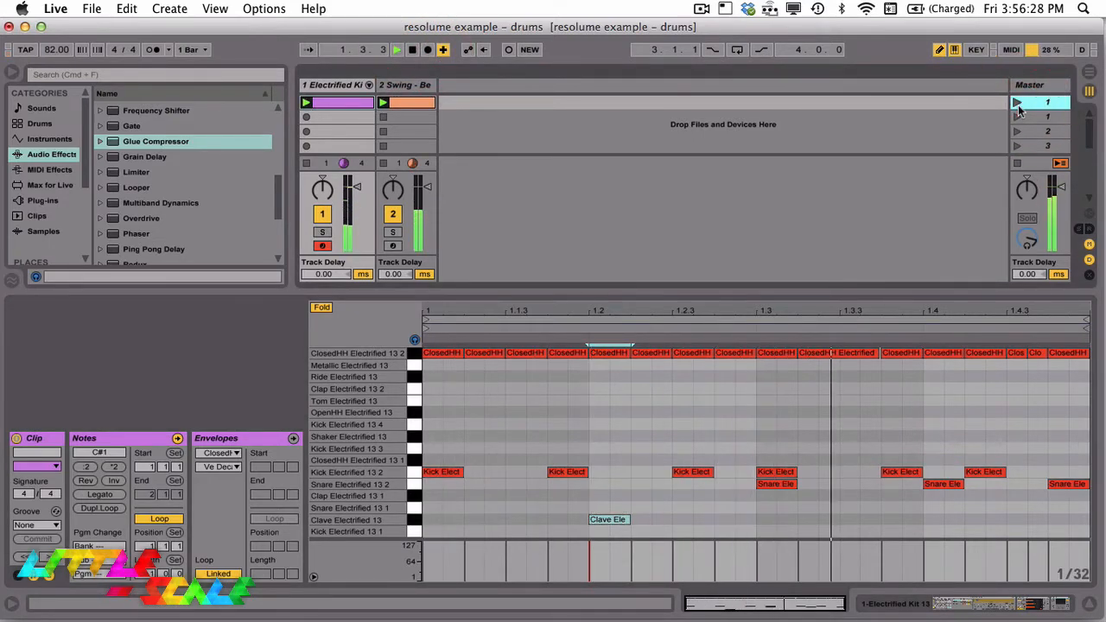
pyautogui.click(1017, 163)
# Switch to Resolume Arena and review the Kaleidoscope effect parameters on layer 3
pyautogui.press('super+Tab')
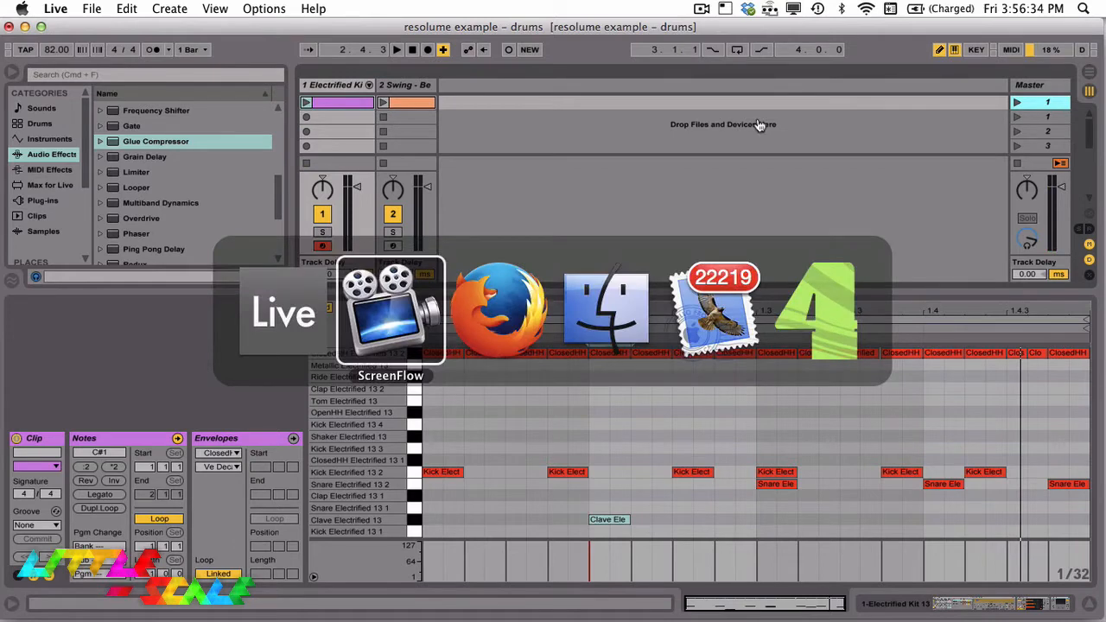
pyautogui.press('super+Tab')
pyautogui.press('super+Tab')
pyautogui.press('super+Tab')
pyautogui.press('super+Tab')
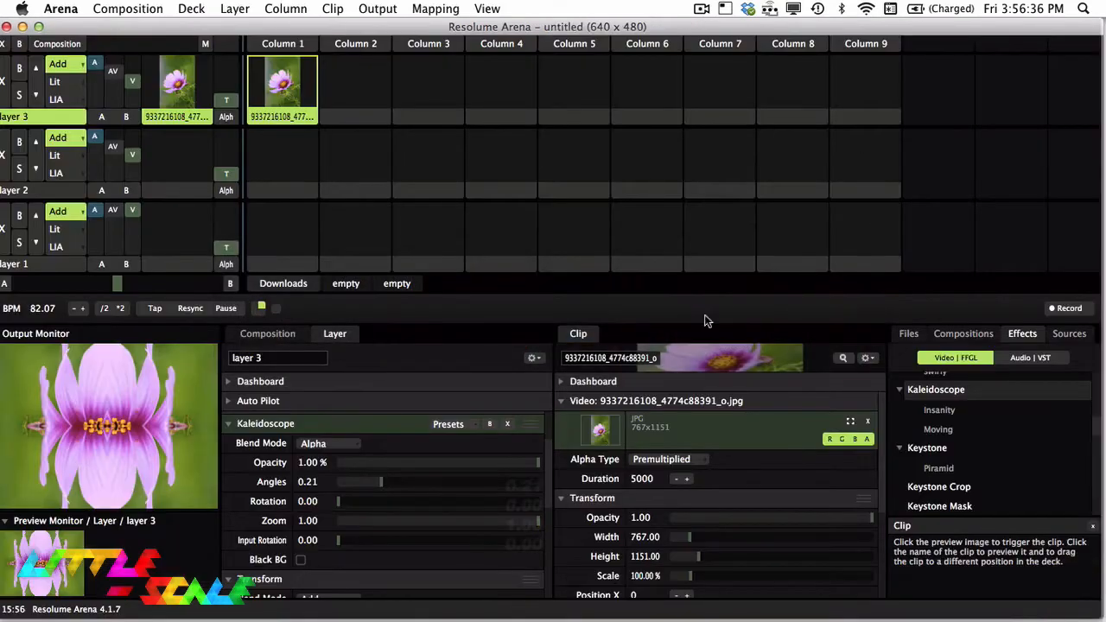
pyautogui.scroll(-1, 294, 514)
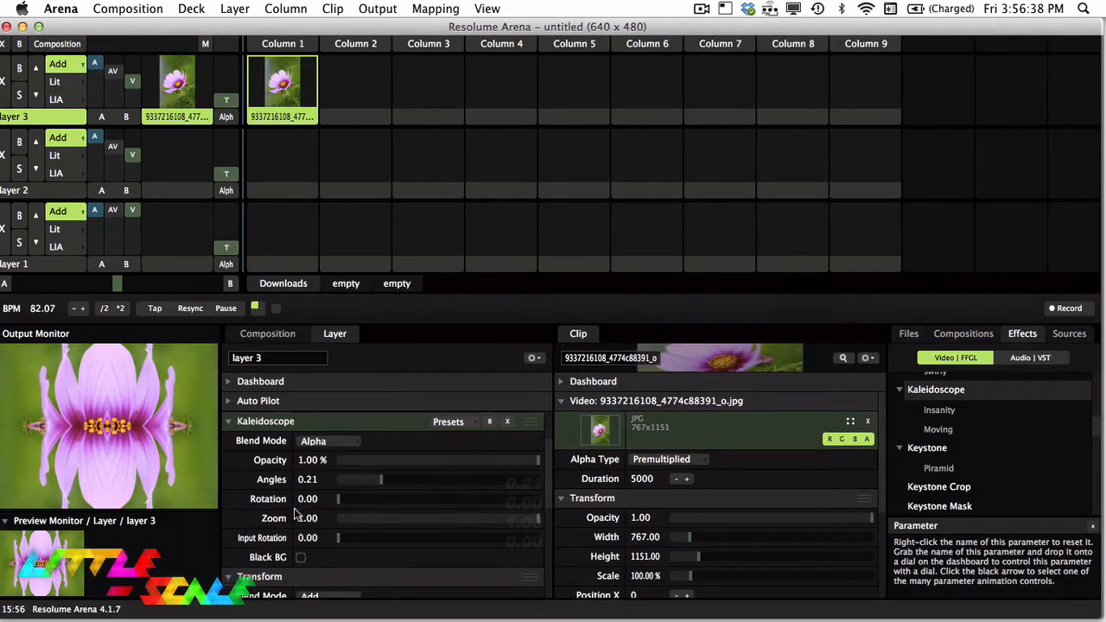
pyautogui.scroll(-5, 293, 514)
pyautogui.scroll(8, 294, 514)
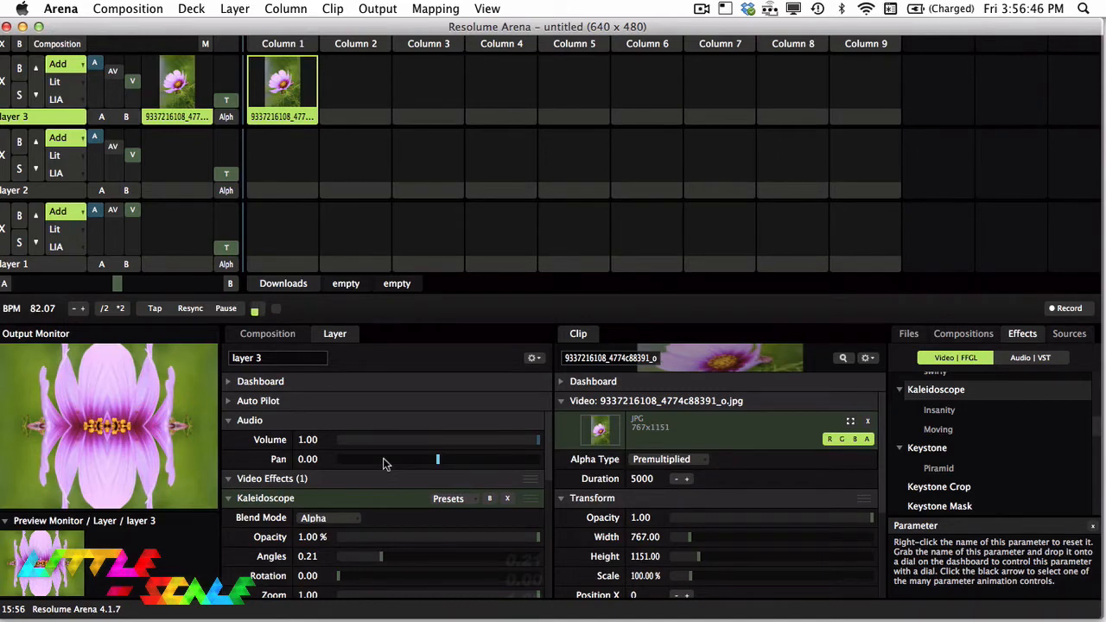
pyautogui.scroll(-3, 377, 488)
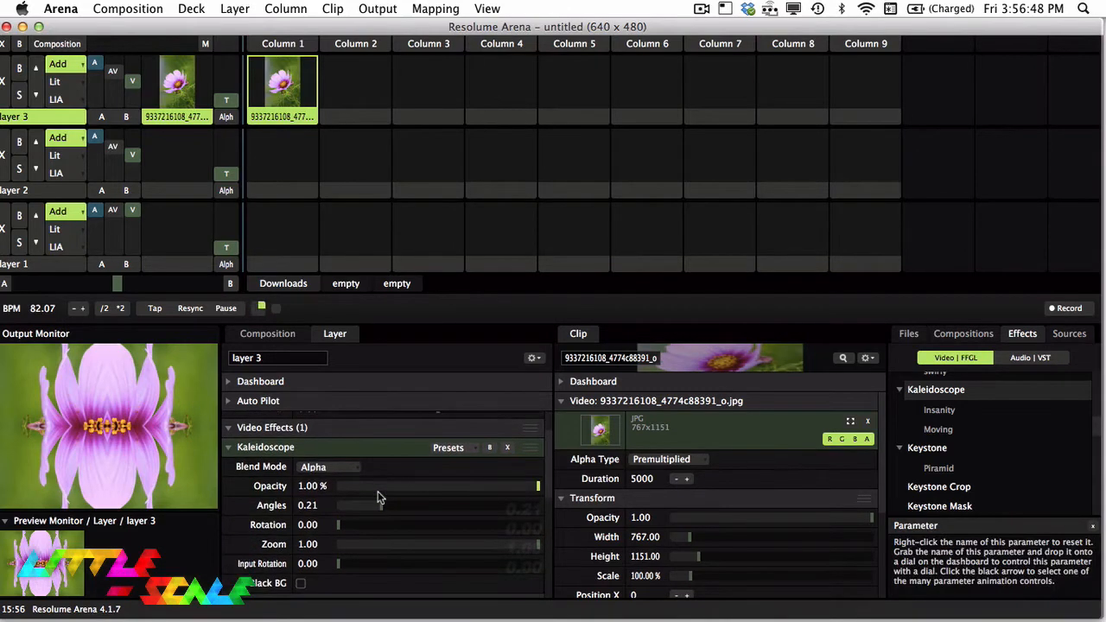
pyautogui.scroll(-1, 378, 495)
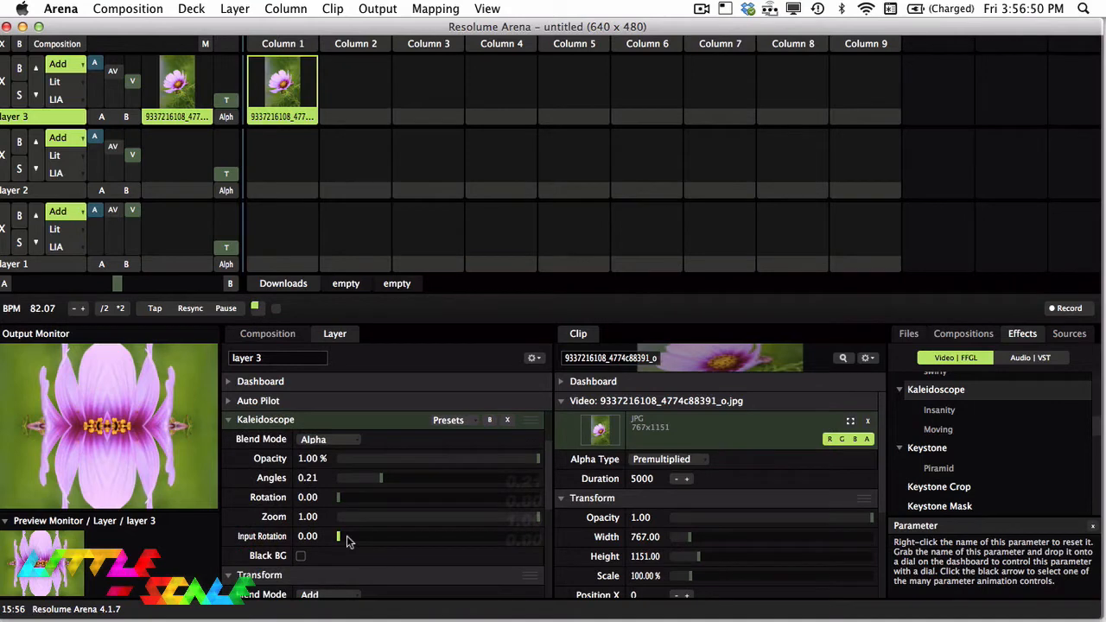
# Try out the Kaleidoscope's Zoom, Input Rotation and Rotation, and set its Angles to 0.20
pyautogui.moveTo(521, 520); pyautogui.dragTo(577, 503)
pyautogui.moveTo(342, 536); pyautogui.dragTo(319, 563)
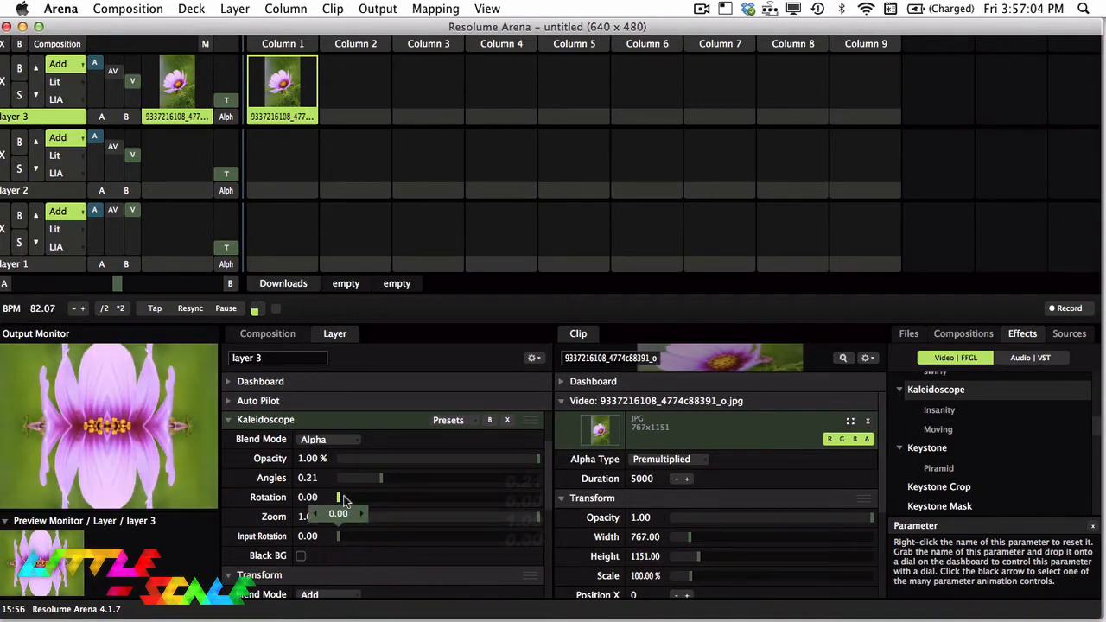
pyautogui.moveTo(341, 500); pyautogui.dragTo(308, 498)
pyautogui.click(376, 498)
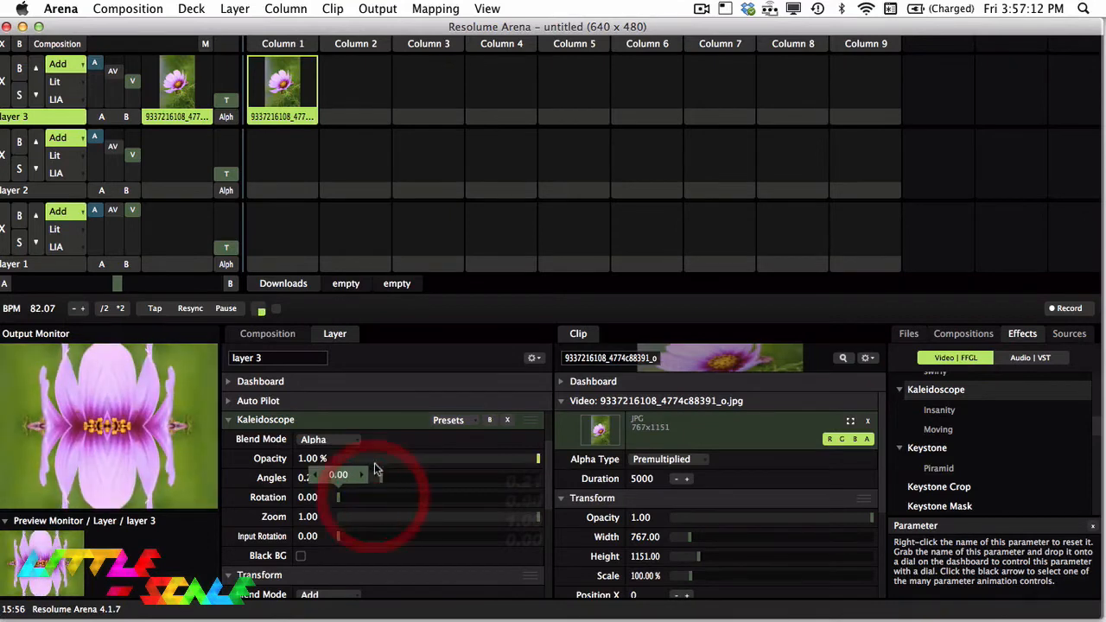
pyautogui.click(382, 481)
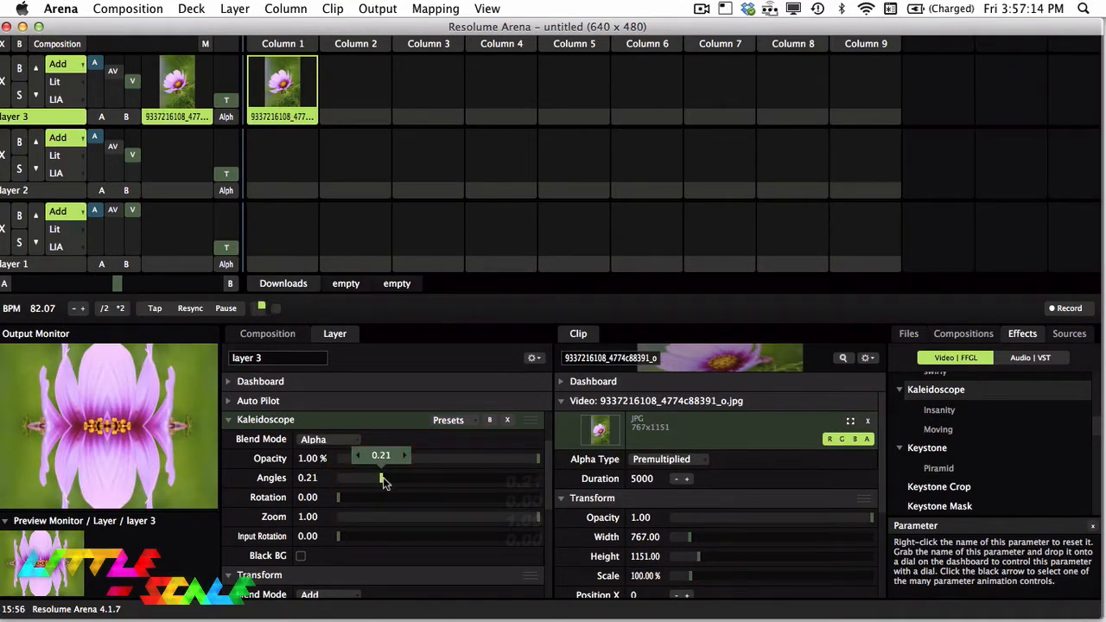
pyautogui.moveTo(384, 482)
pyautogui.mouseDown()
pyautogui.moveTo(557, 491)
pyautogui.moveTo(378, 486)
pyautogui.mouseUp()
# Switch to Ableton Live and examine the device chains of the Electrified Kit and Swing tracks
pyautogui.press('super+Tab')
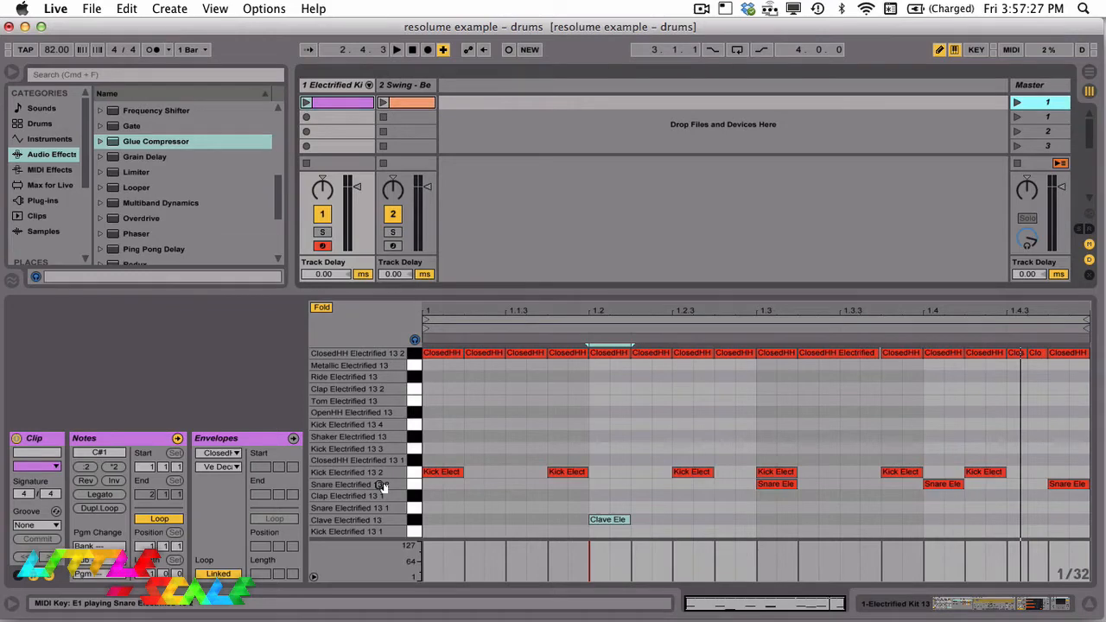
pyautogui.click(334, 85)
pyautogui.click(388, 86)
pyautogui.click(334, 87)
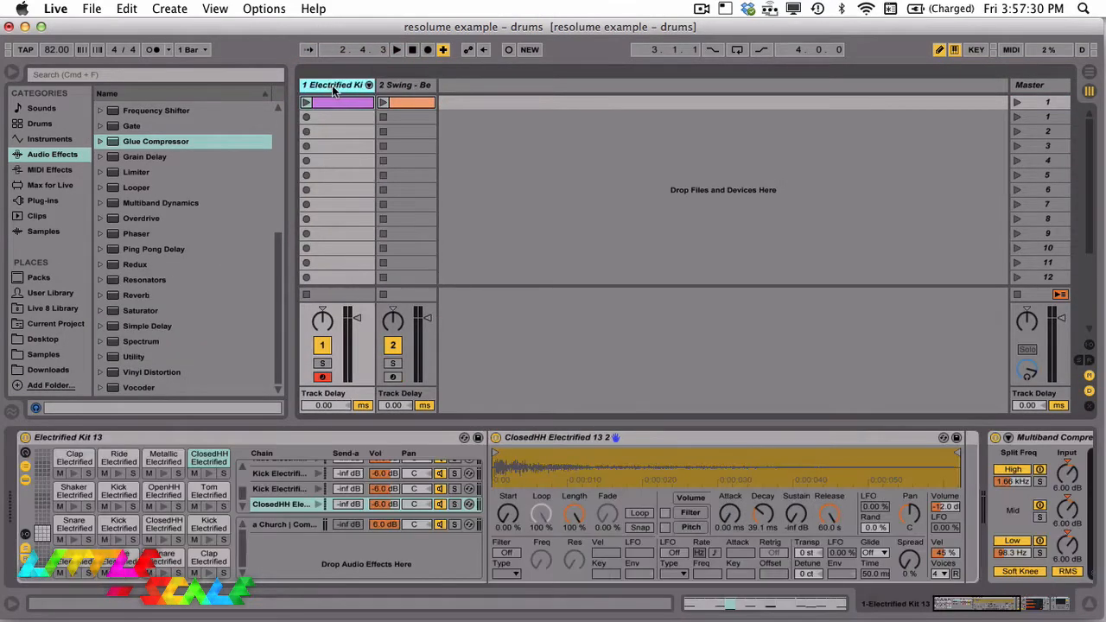
pyautogui.click(334, 86)
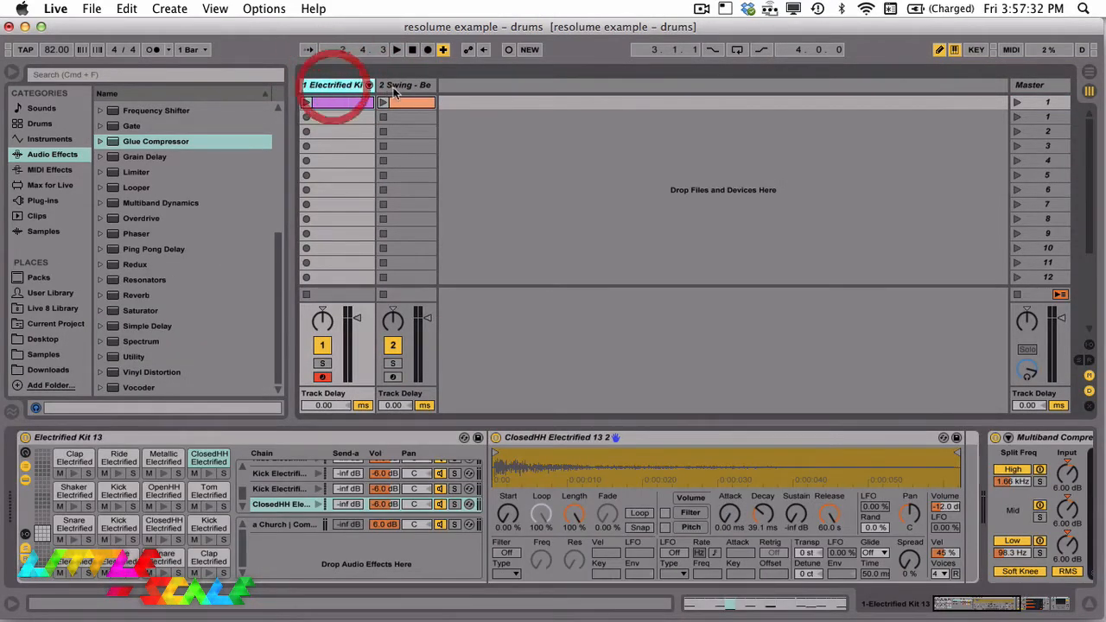
pyautogui.click(390, 86)
pyautogui.click(343, 87)
pyautogui.click(400, 87)
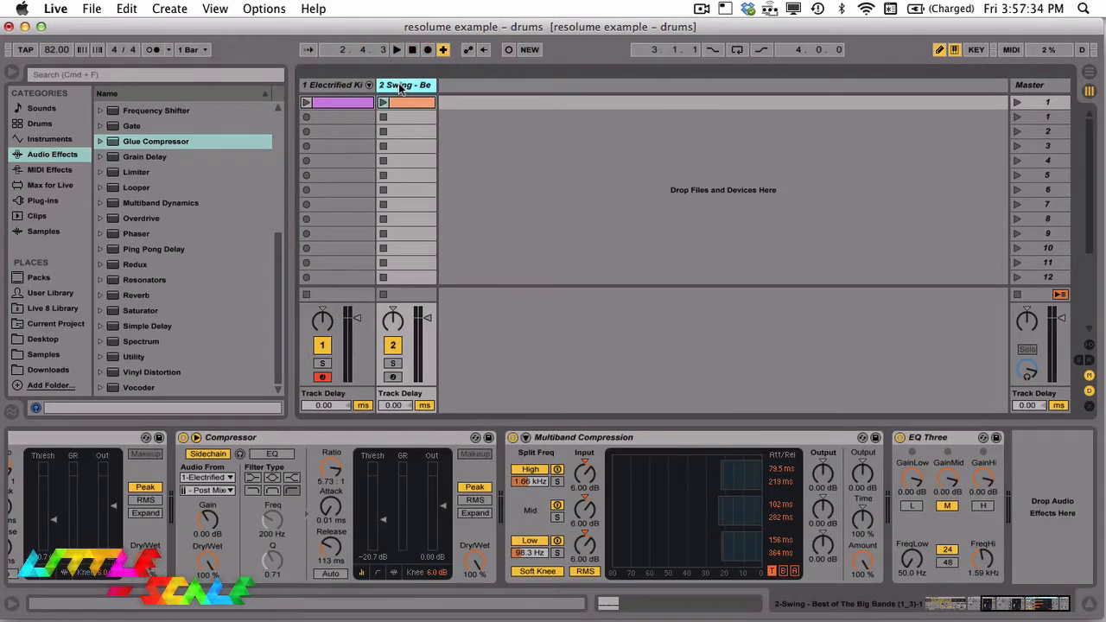
# Insert a new MIDI track after the Swing track and show the input and output routing section
pyautogui.click(169, 8)
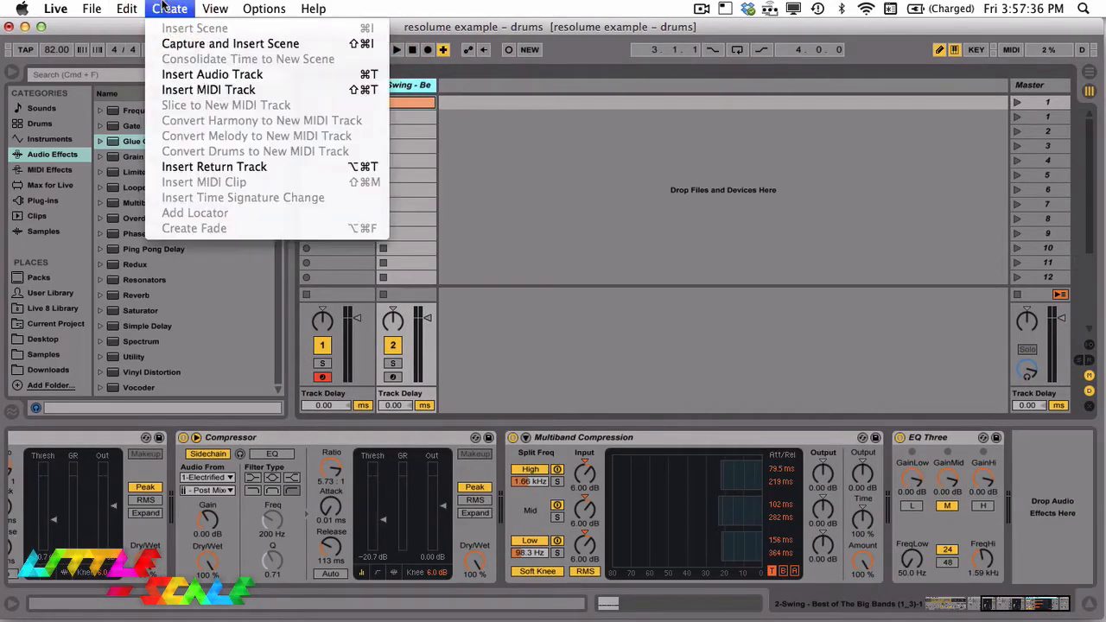
pyautogui.click(180, 90)
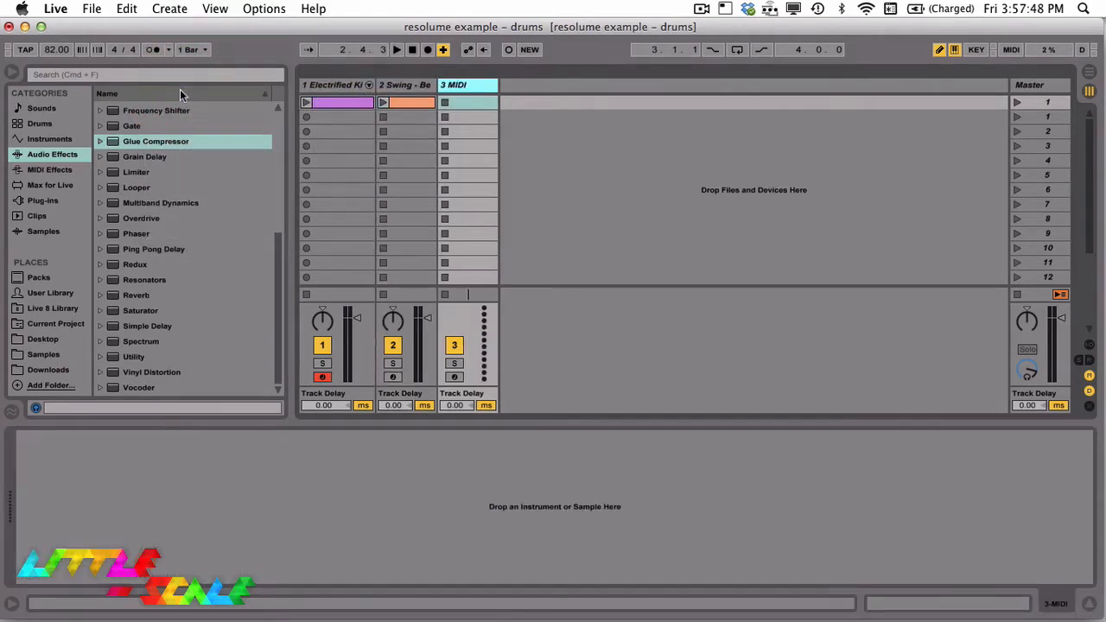
pyautogui.click(467, 85)
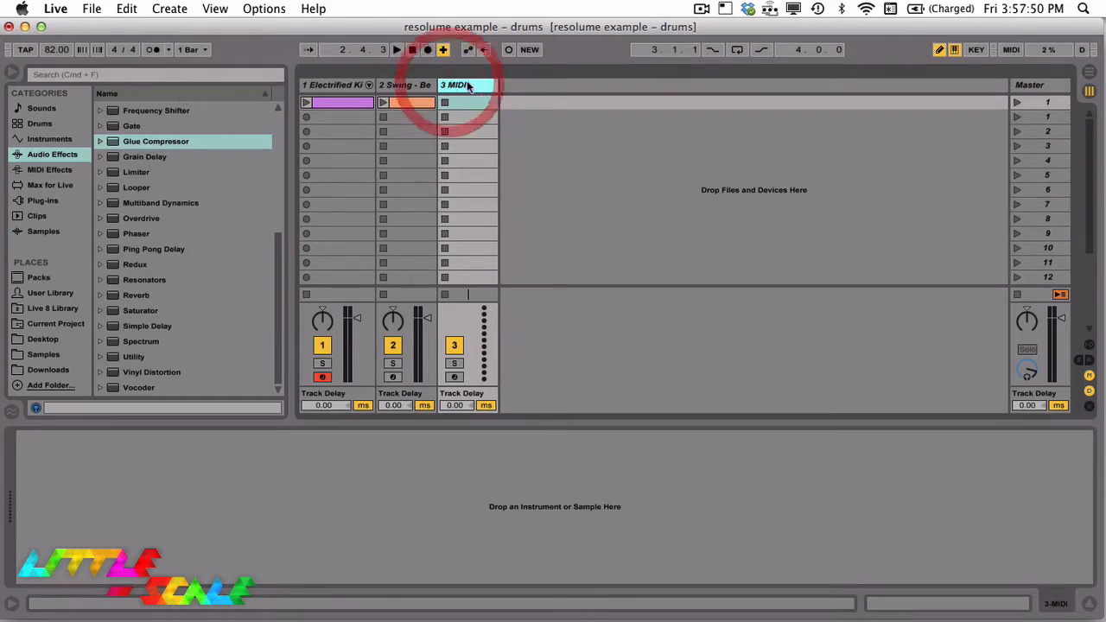
pyautogui.click(1088, 345)
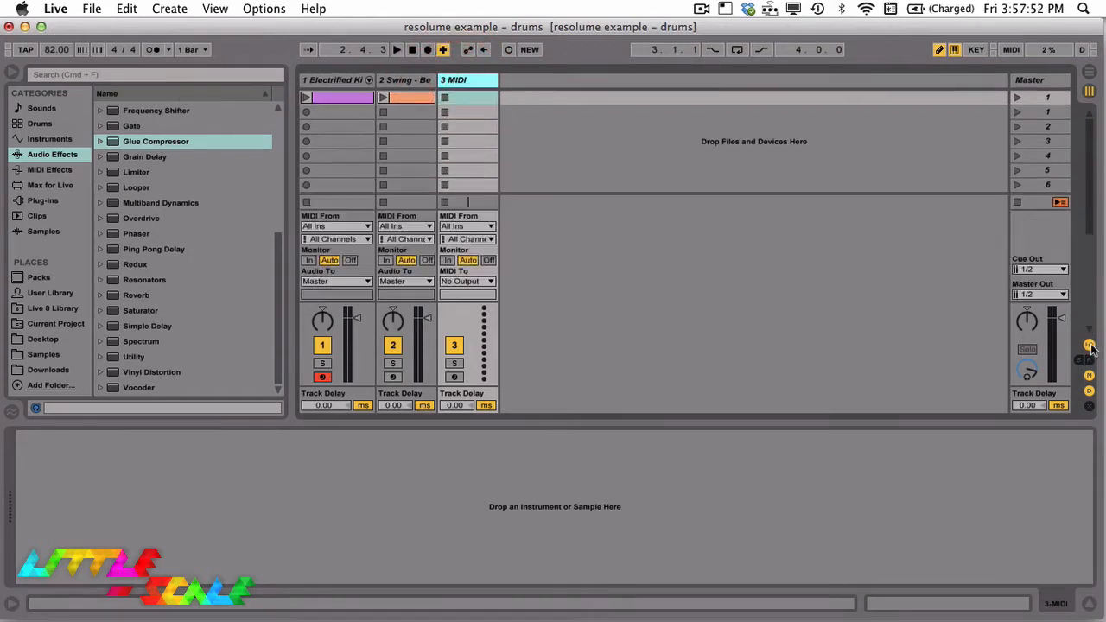
# Check the Track, Sync and Remote settings of the IAC Driver (IAC Bus 1) output in the MIDI preferences
pyautogui.click(56, 8)
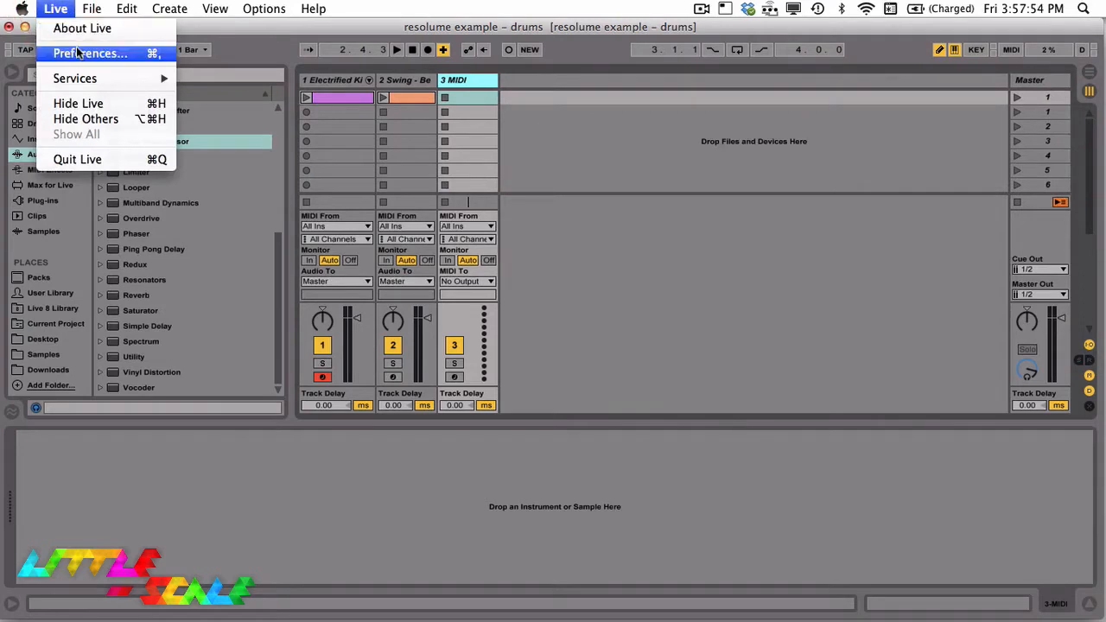
pyautogui.click(76, 53)
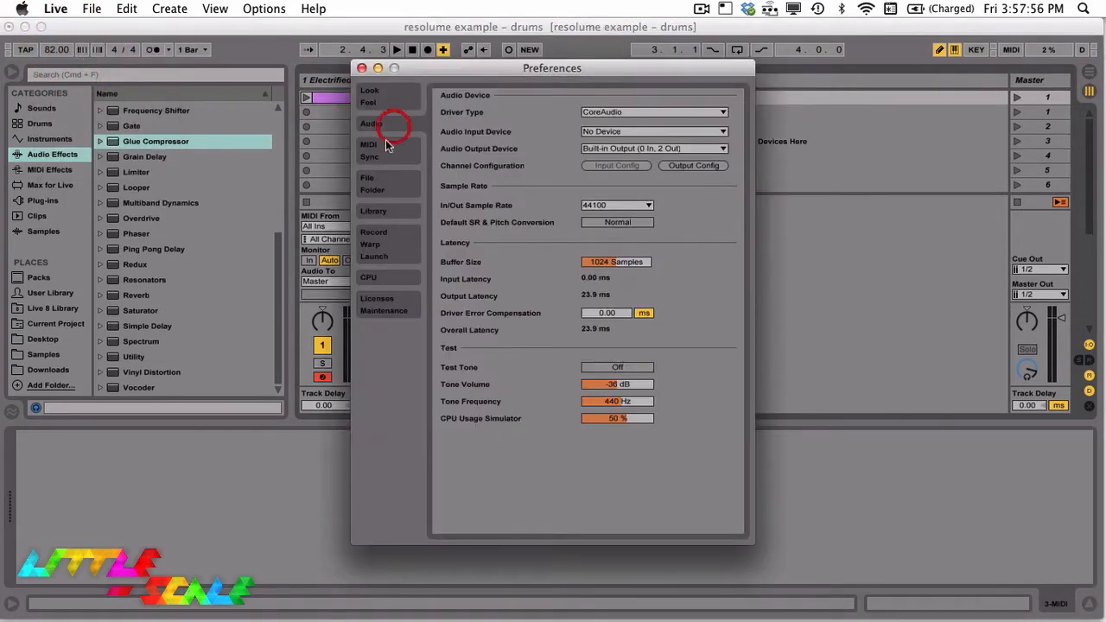
pyautogui.click(387, 145)
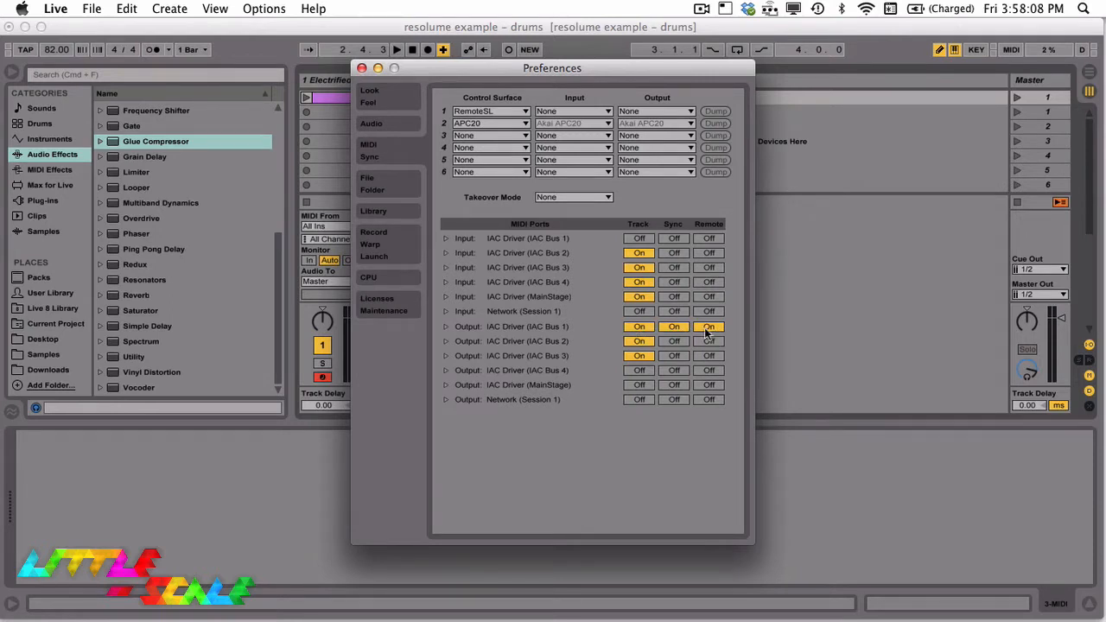
pyautogui.press('Escape')
# Switch to Resolume Arena and check the MIDI Input and Clock Input options of IAC Bus 1 in its MIDI preferences
pyautogui.press('super+Tab')
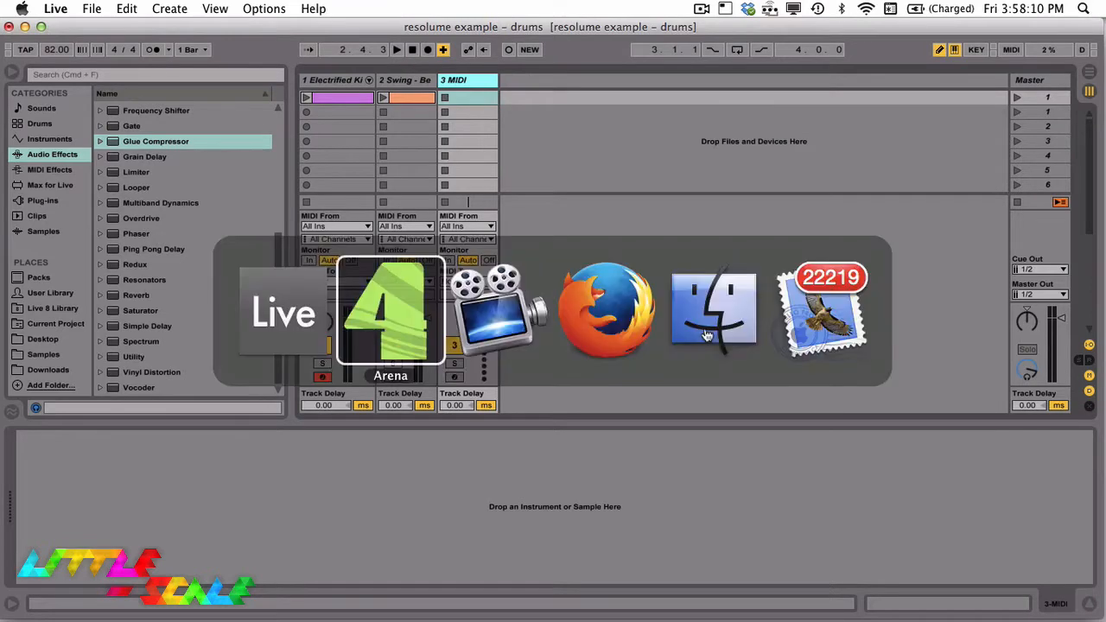
pyautogui.click(60, 9)
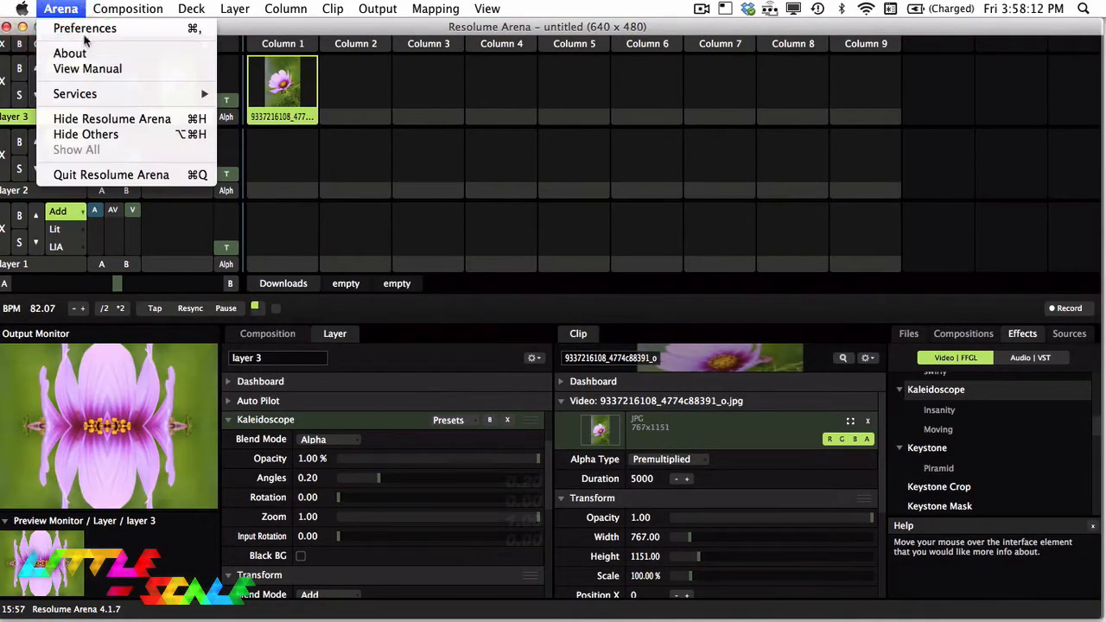
pyautogui.click(84, 28)
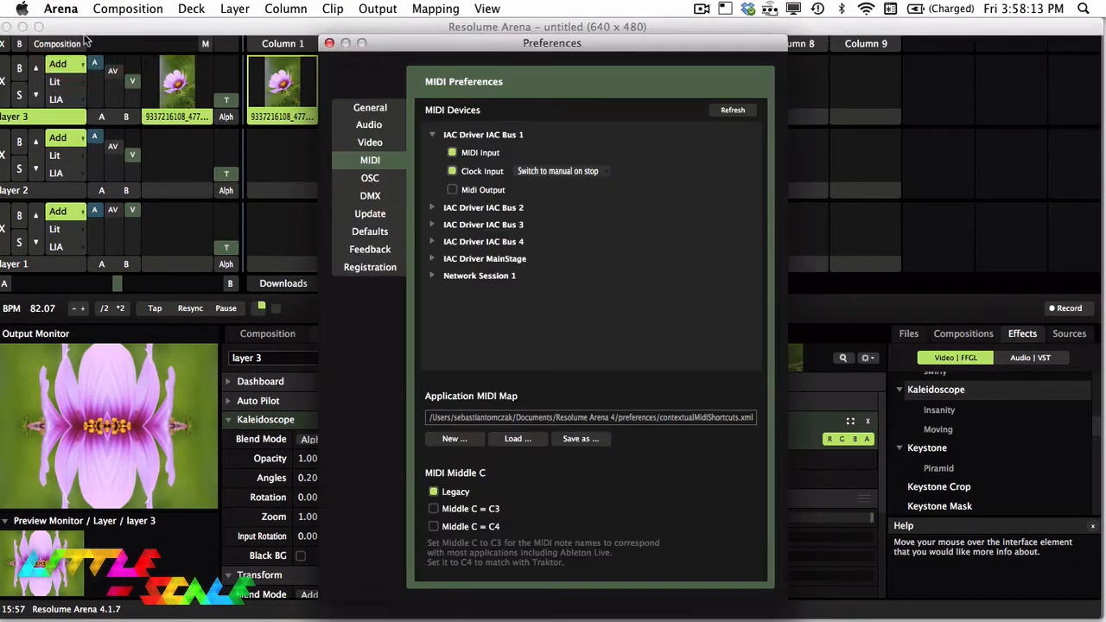
pyautogui.click(371, 147)
pyautogui.click(369, 160)
pyautogui.moveTo(423, 49); pyautogui.dragTo(391, 41)
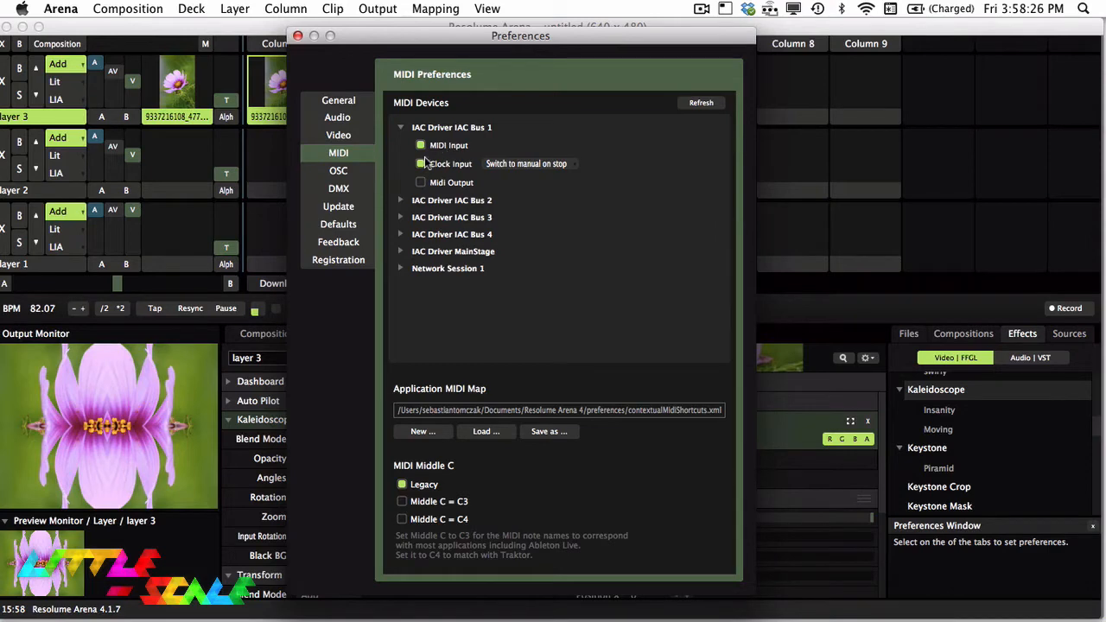
# Close the Resolume preferences, switch to Ableton Live and route the new MIDI track's output to IAC Driver (IAC Bus 1)
pyautogui.click(298, 37)
pyautogui.press('super+Tab')
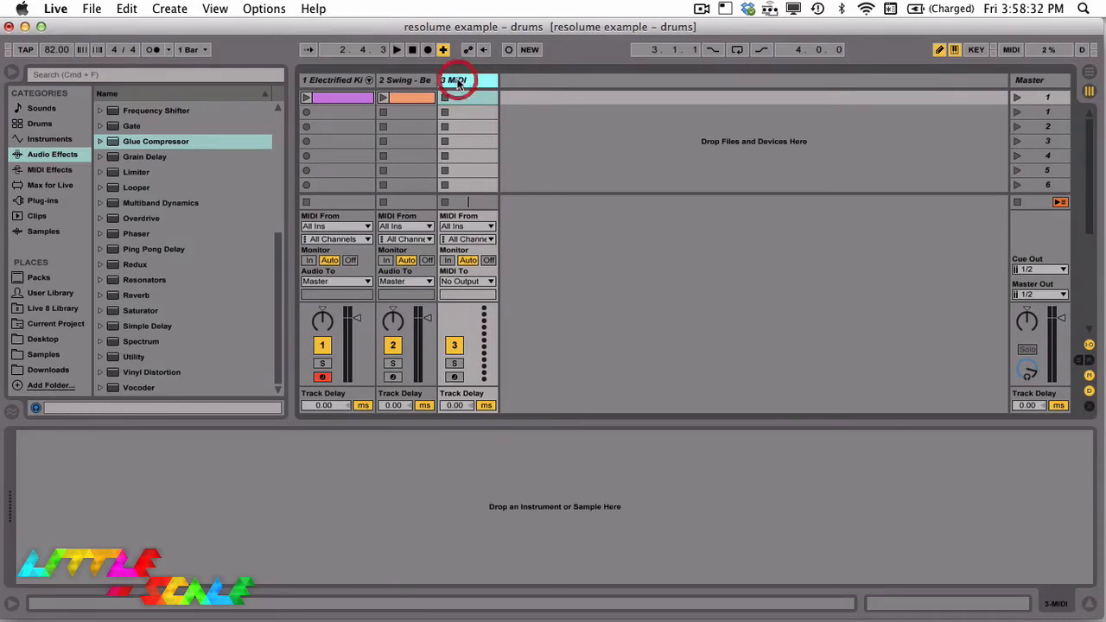
pyautogui.click(484, 285)
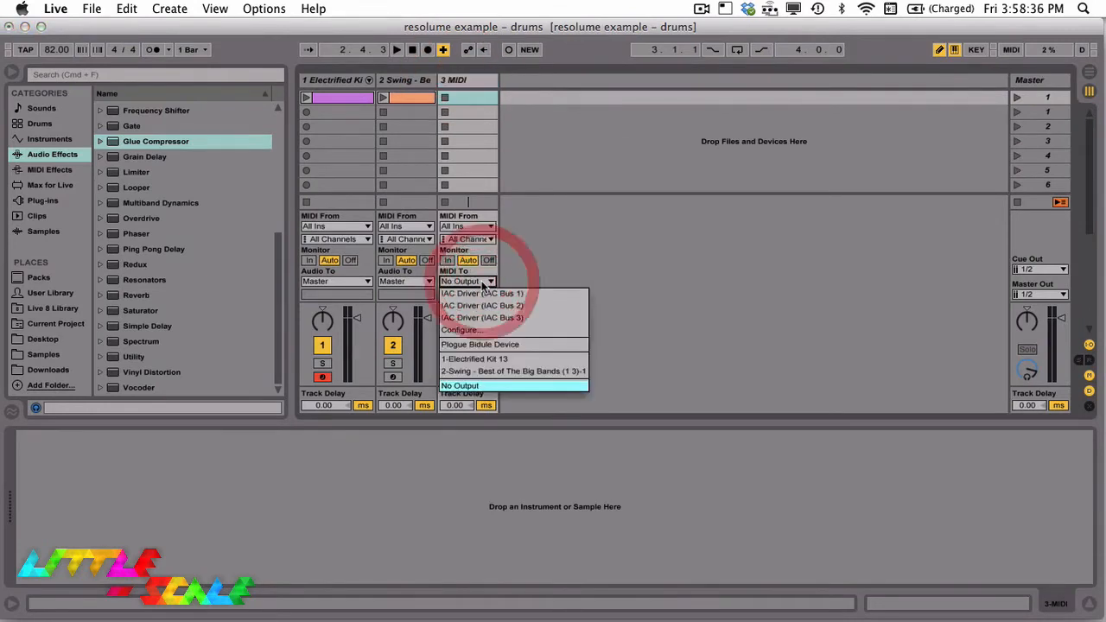
pyautogui.click(483, 284)
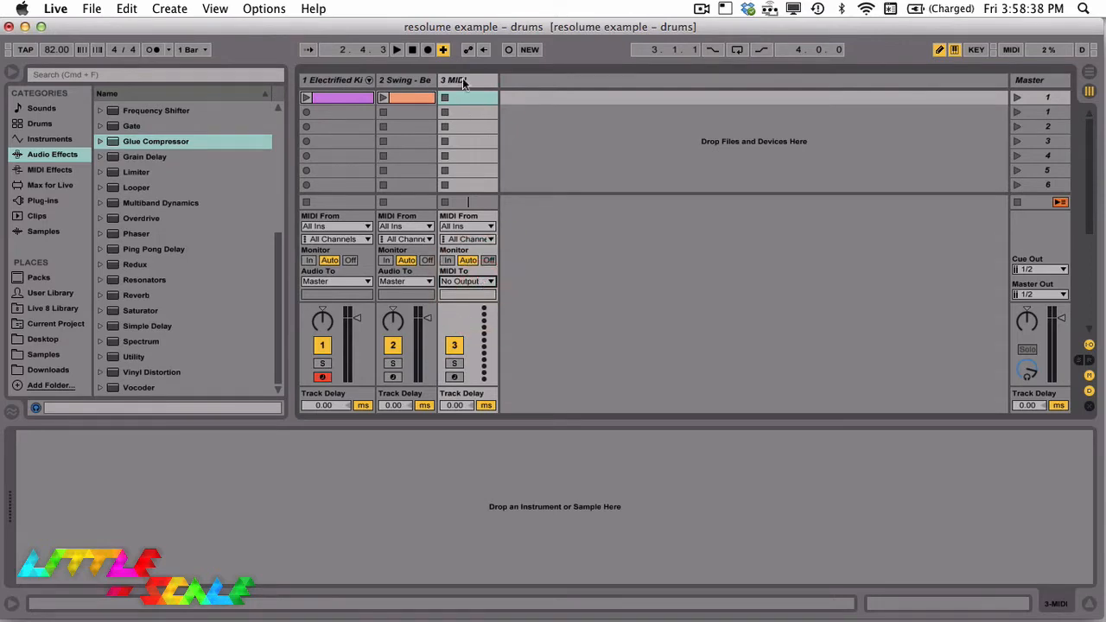
pyautogui.click(462, 78)
pyautogui.press('super+Tab')
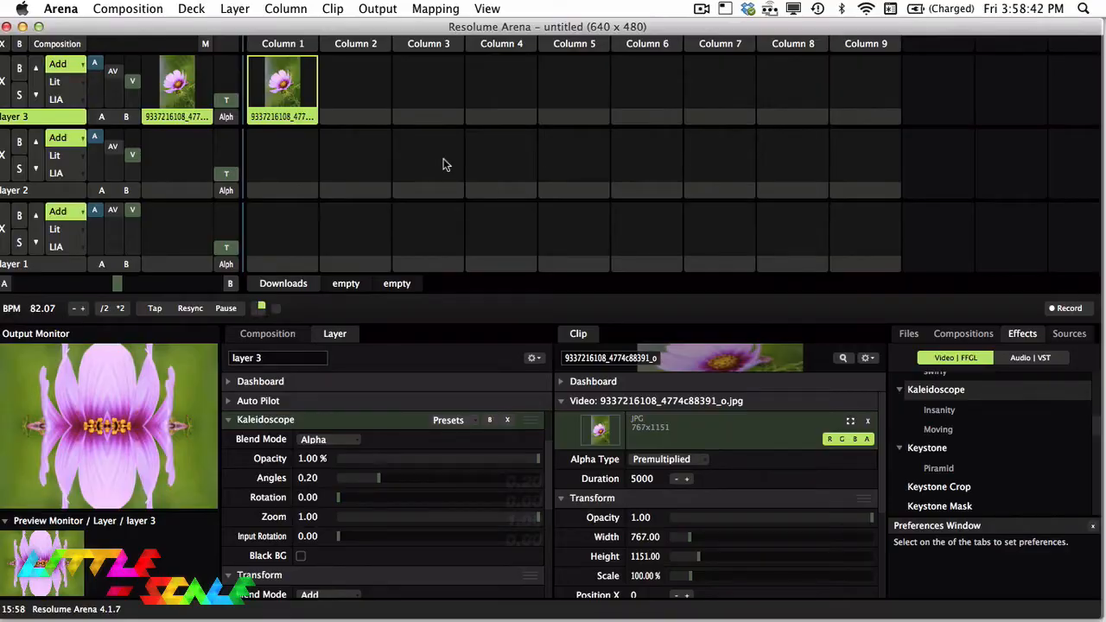
pyautogui.press('super+Tab')
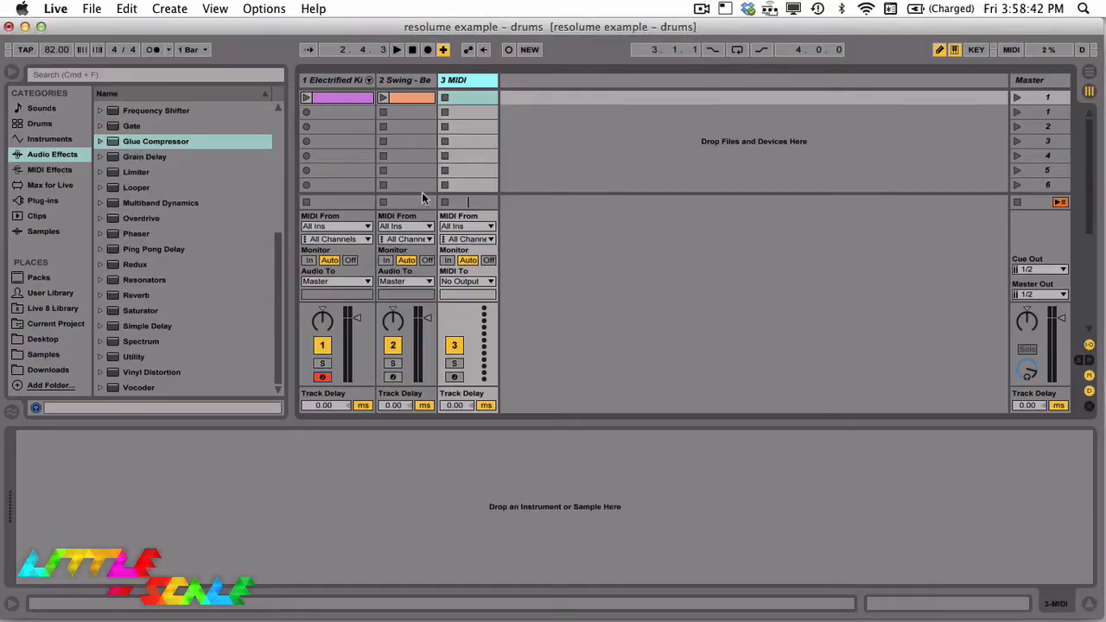
pyautogui.click(459, 281)
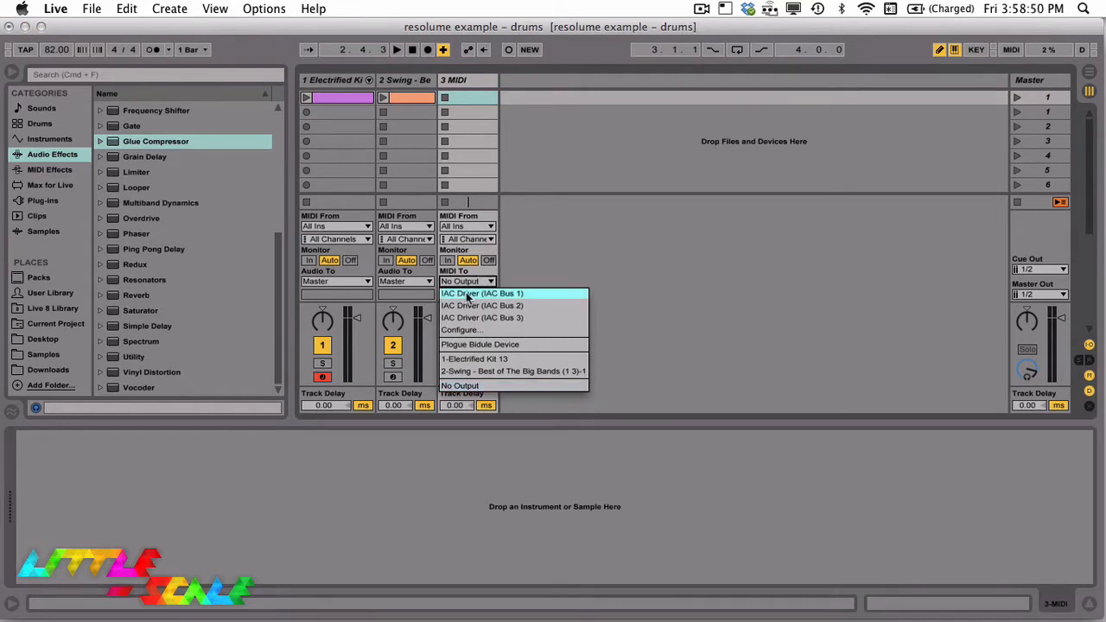
pyautogui.click(466, 293)
pyautogui.click(472, 79)
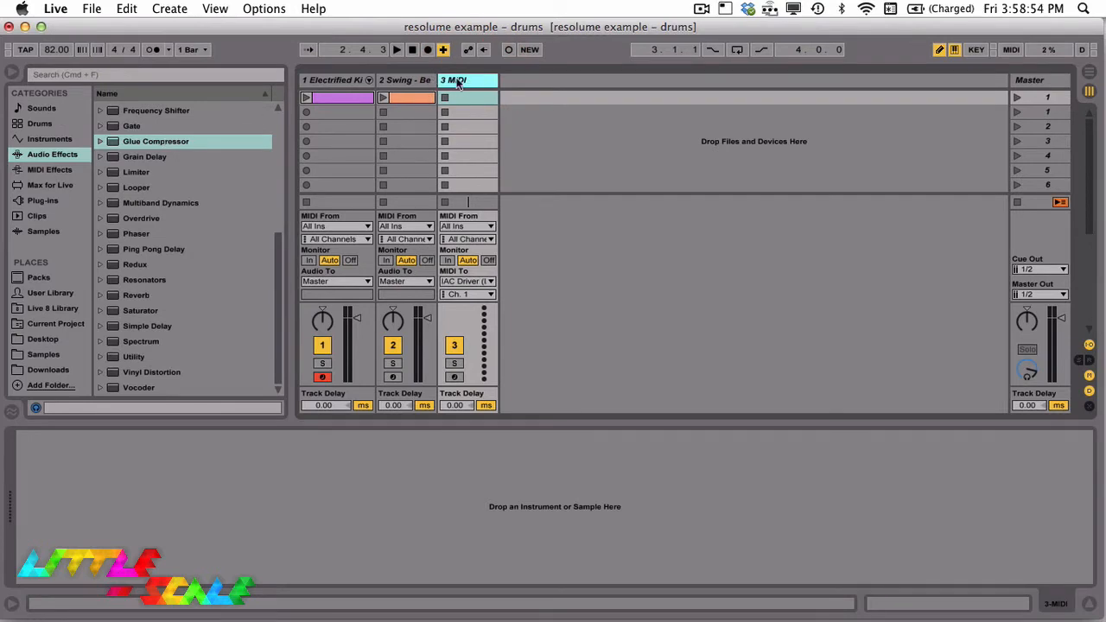
# Search the Max for Live devices for "notes" and add little-scale.Notes2AccumCC to the new MIDI track
pyautogui.click(50, 185)
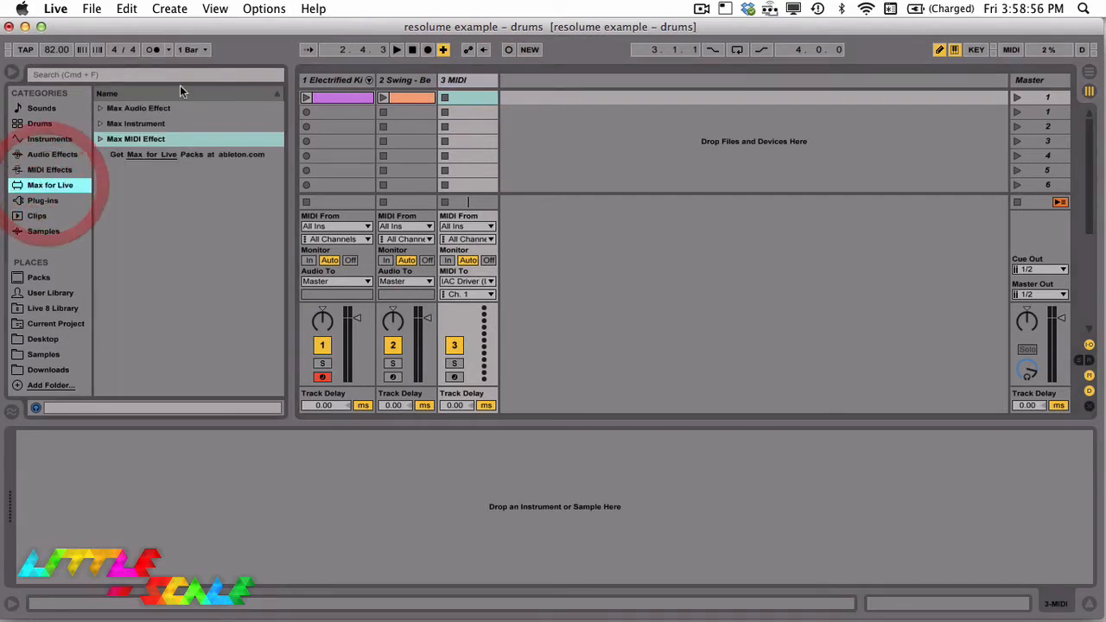
pyautogui.click(149, 74)
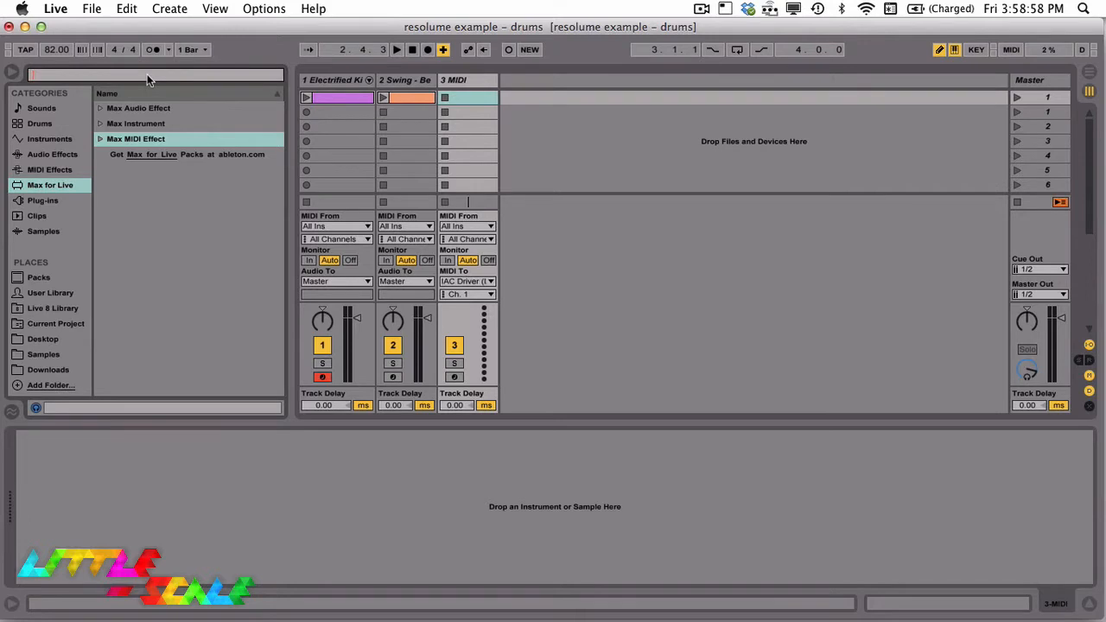
pyautogui.write('notes')
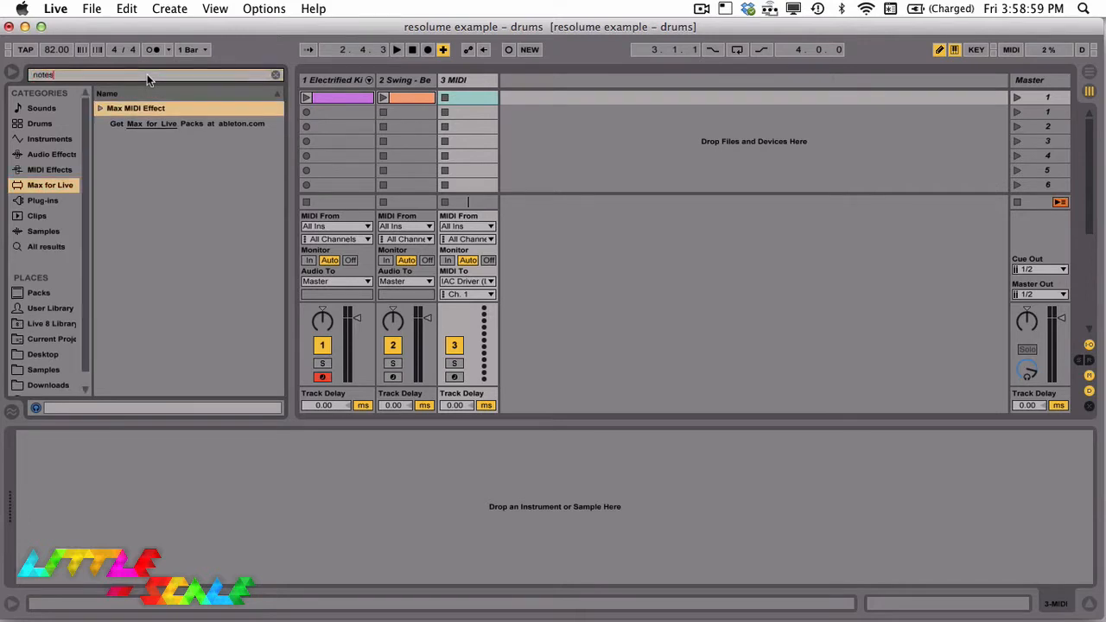
pyautogui.click(101, 108)
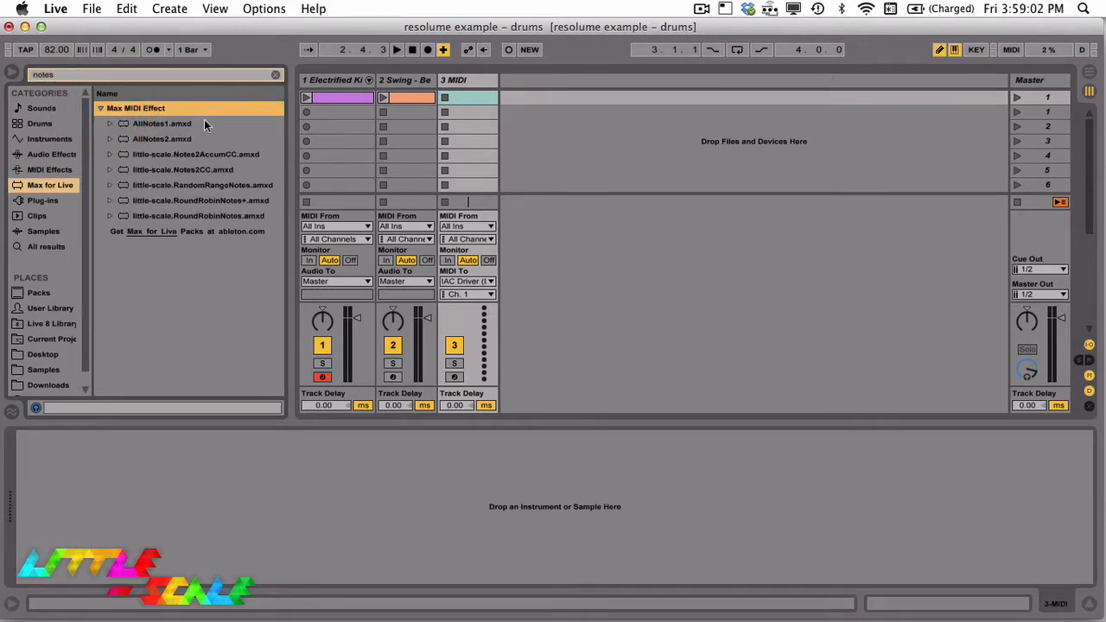
pyautogui.click(231, 156)
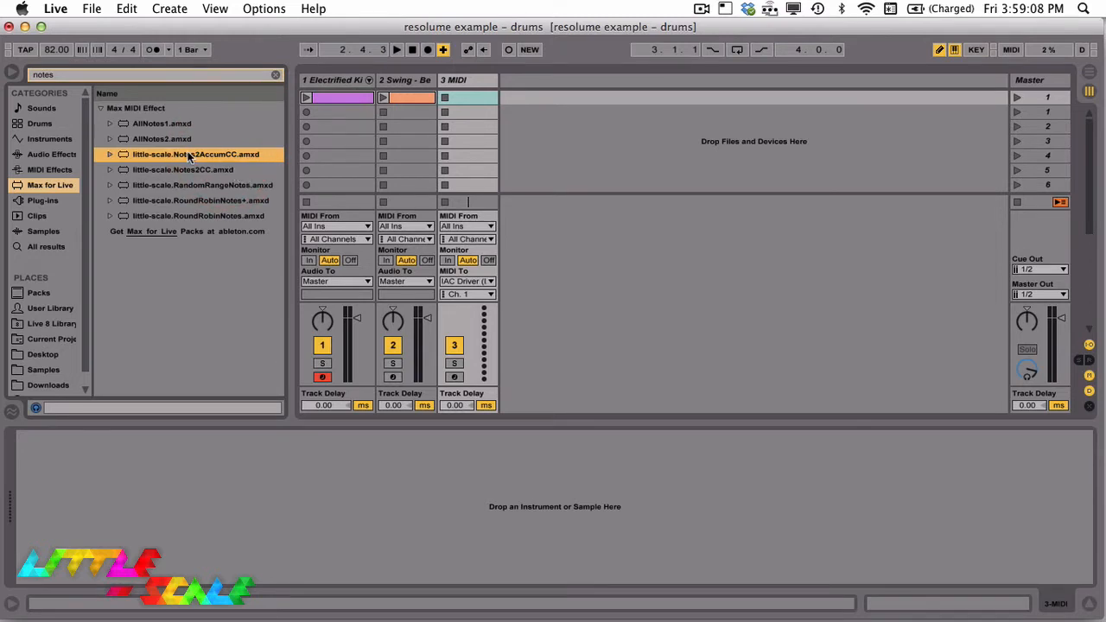
pyautogui.moveTo(173, 160); pyautogui.dragTo(460, 82)
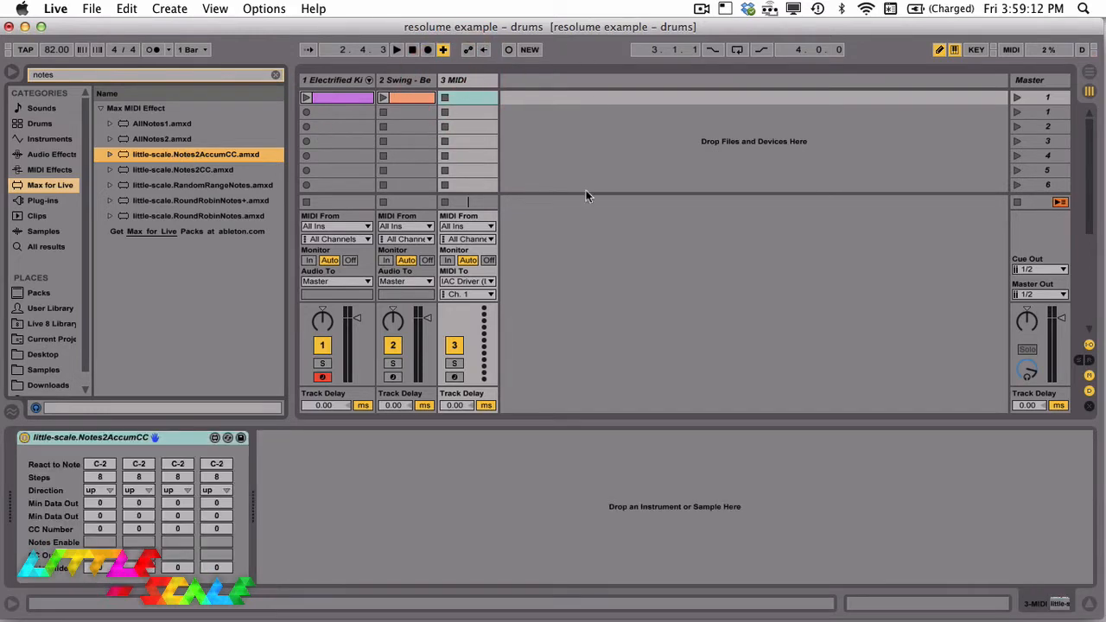
# Set the new track's MIDI input to 1-Electrified Kit 13 and its monitoring to In
pyautogui.click(469, 79)
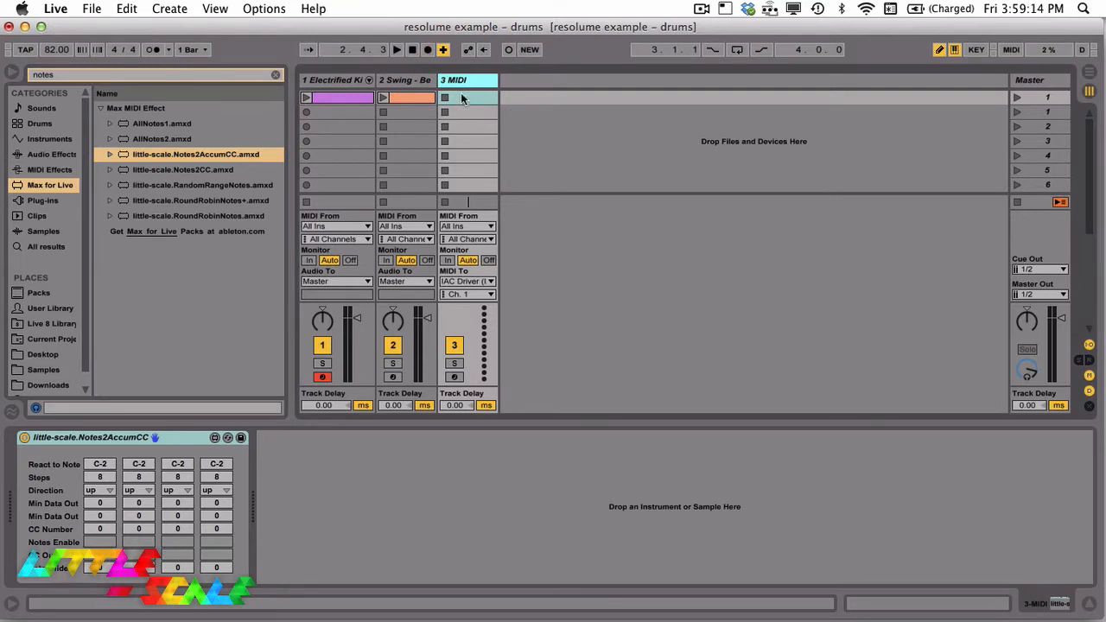
pyautogui.click(467, 86)
pyautogui.click(468, 226)
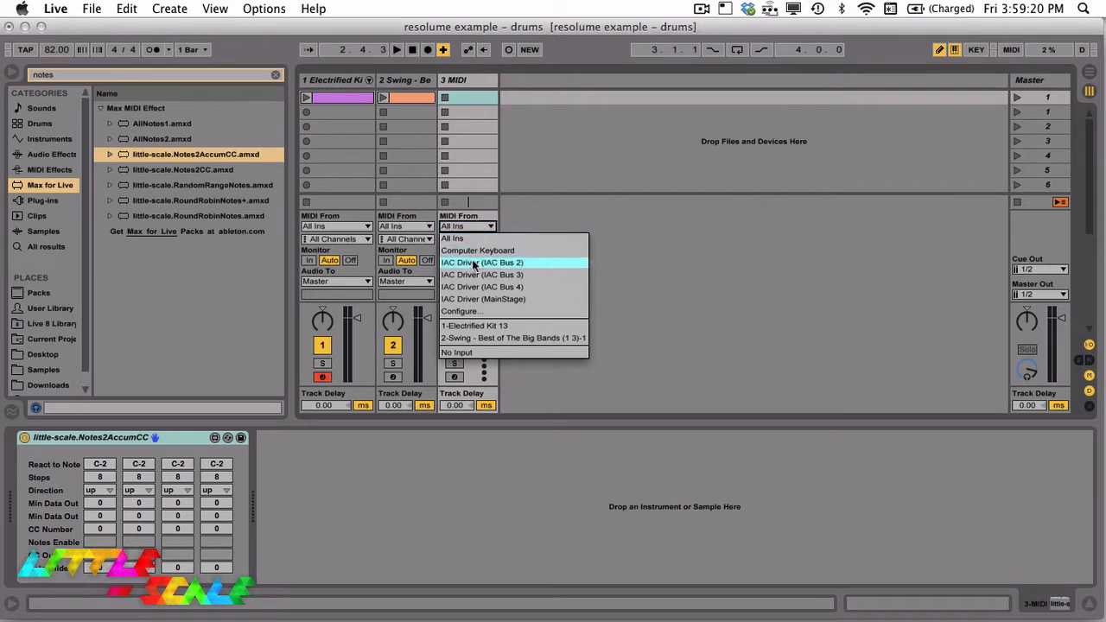
pyautogui.click(500, 328)
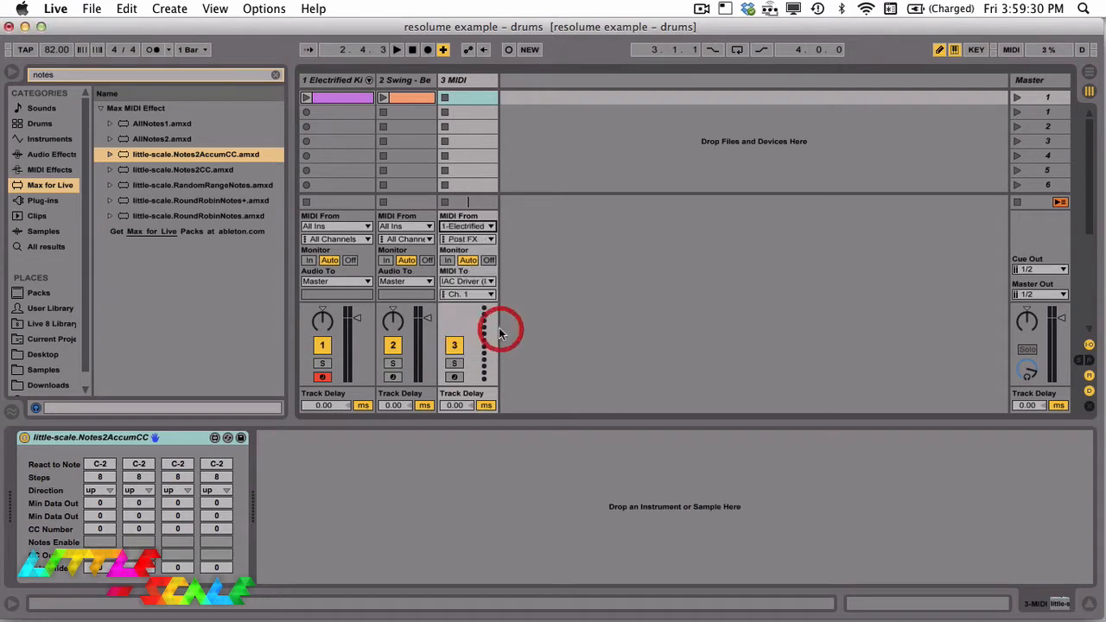
pyautogui.click(447, 261)
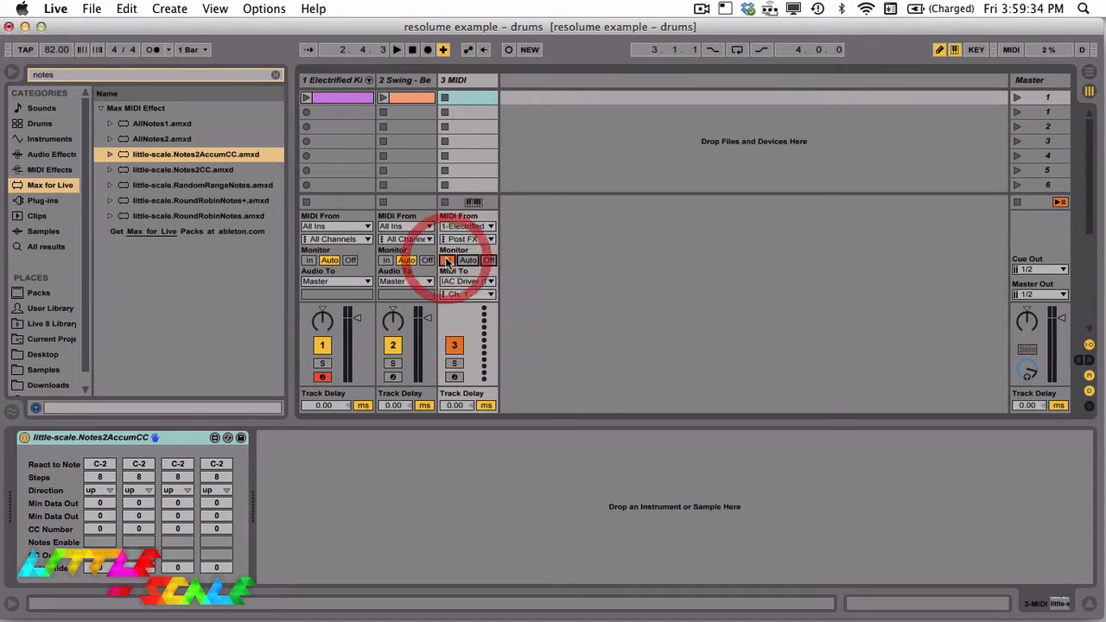
# Rename the new MIDI track "Control Data for Resolume" and widen it to fit the name
pyautogui.click(474, 80)
pyautogui.press('super+r')
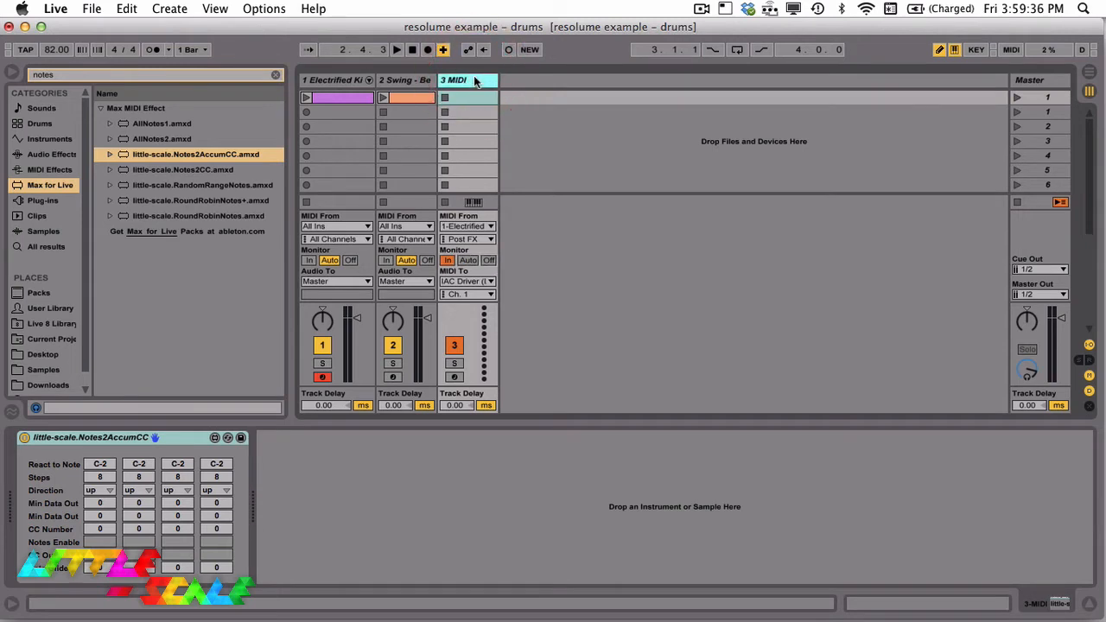
pyautogui.write('Control Data')
pyautogui.press('Return')
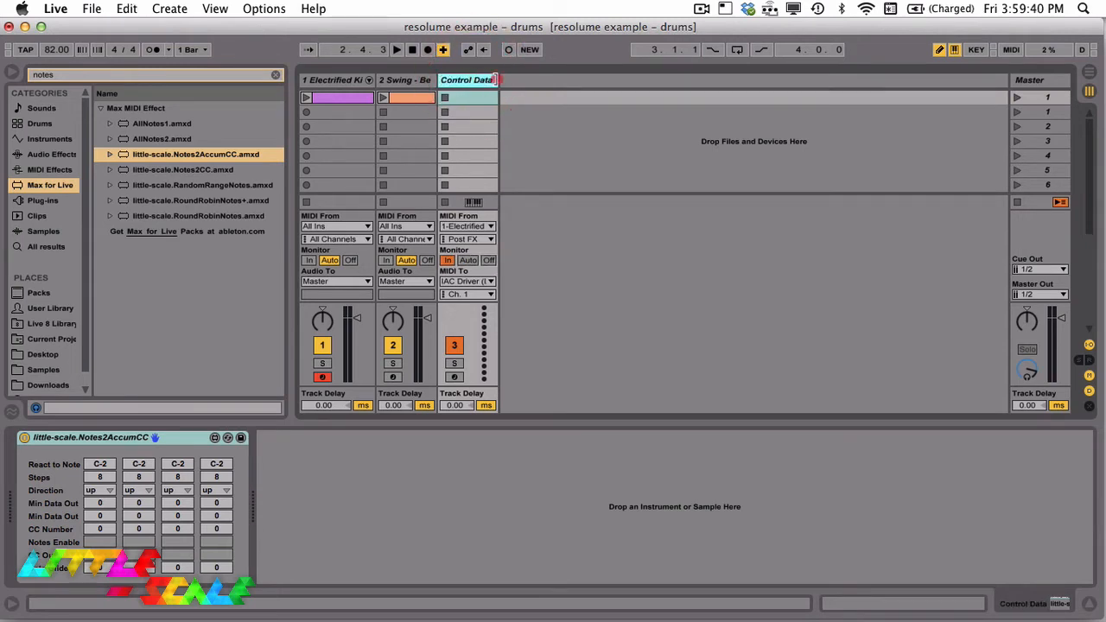
pyautogui.moveTo(498, 80); pyautogui.dragTo(575, 80)
pyautogui.click(531, 82)
pyautogui.press('super+r')
pyautogui.click(514, 82)
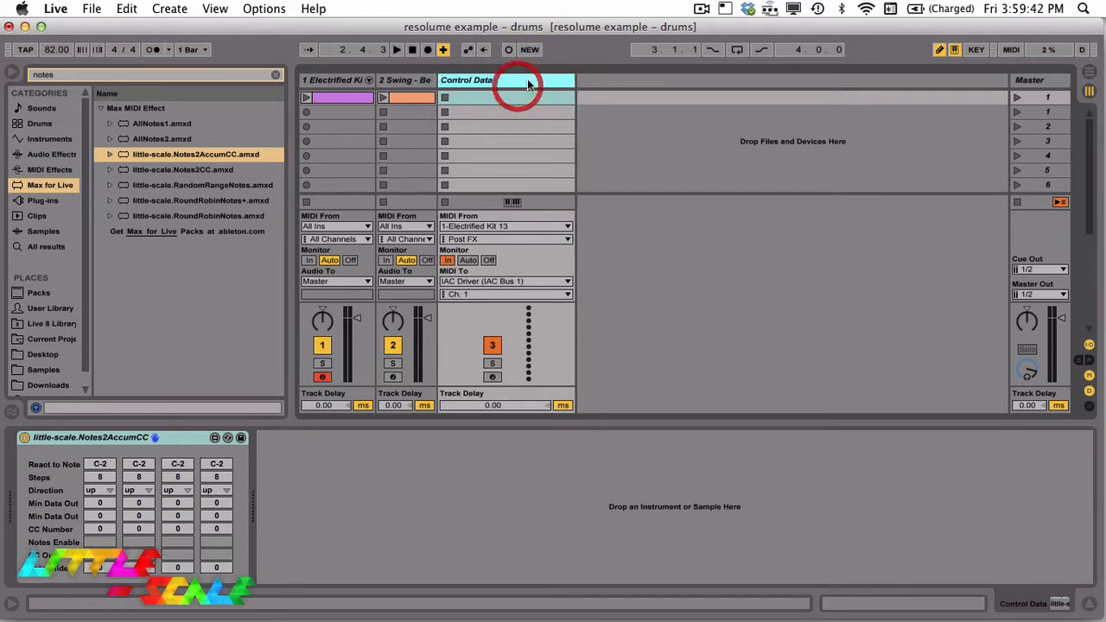
pyautogui.click(510, 84)
pyautogui.click(510, 82)
pyautogui.click(509, 83)
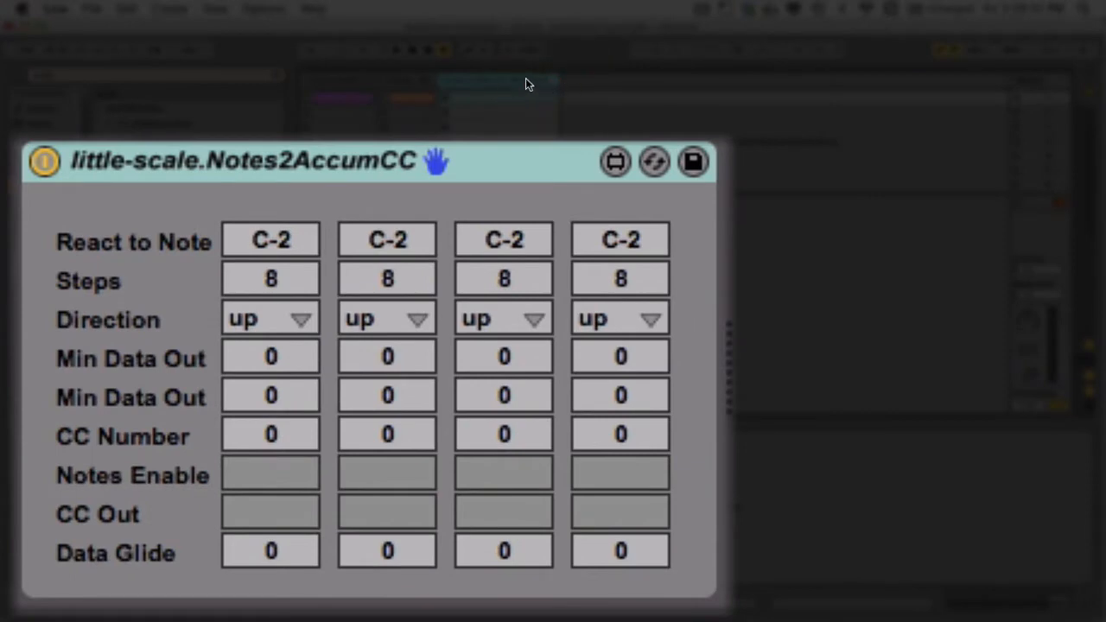
# Examine the React to Note and Steps parameters across the four columns of the Notes2AccumCC device
pyautogui.click(492, 165)
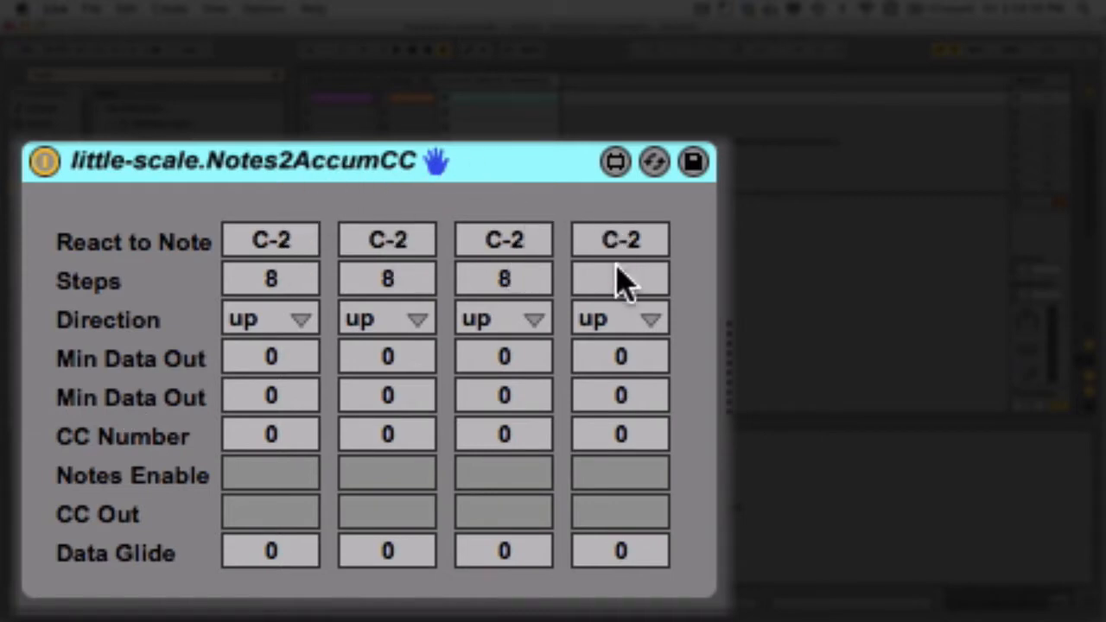
pyautogui.click(257, 245)
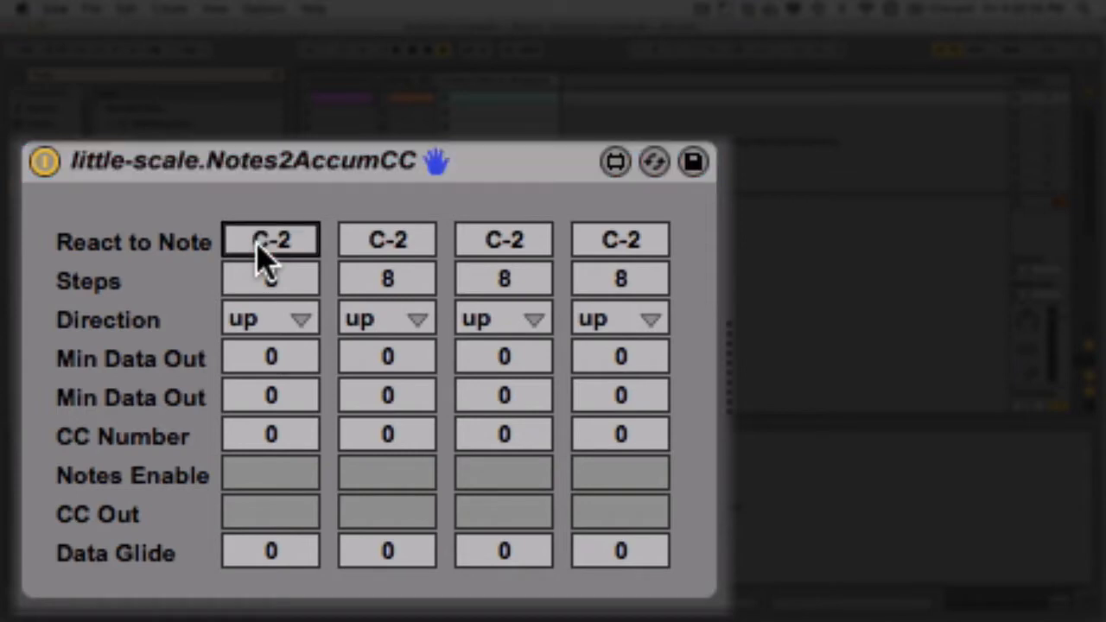
pyautogui.click(382, 244)
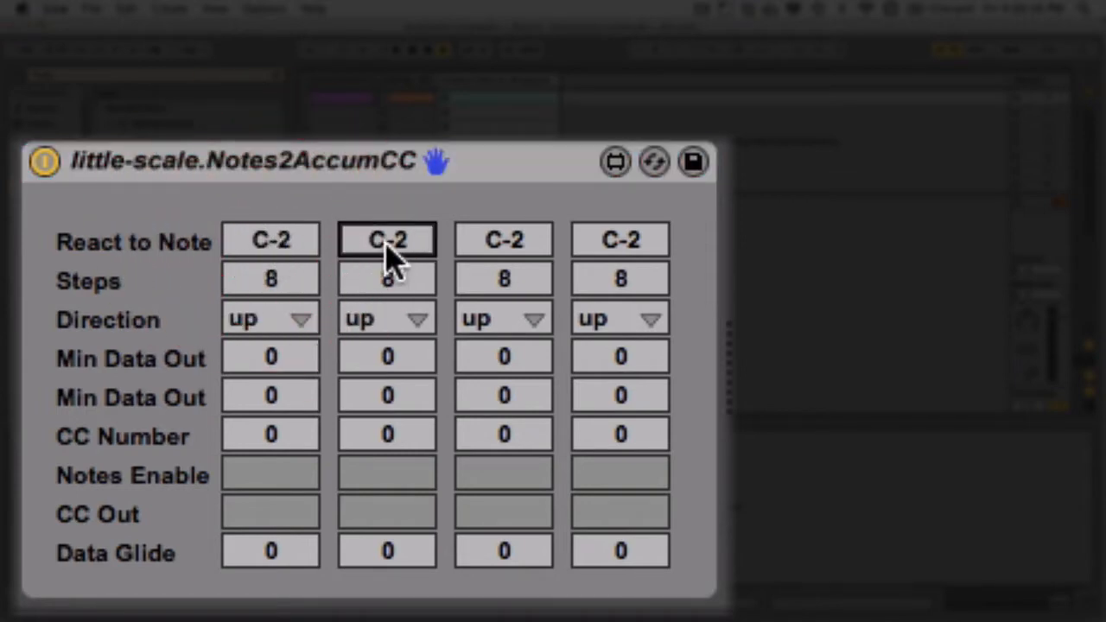
pyautogui.click(531, 252)
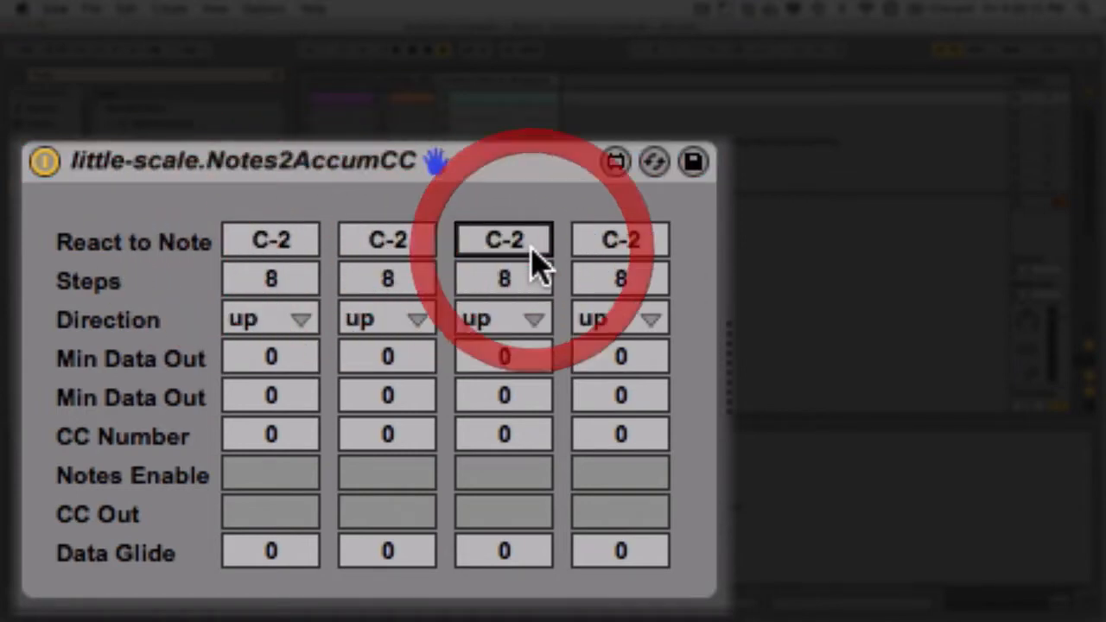
pyautogui.click(604, 248)
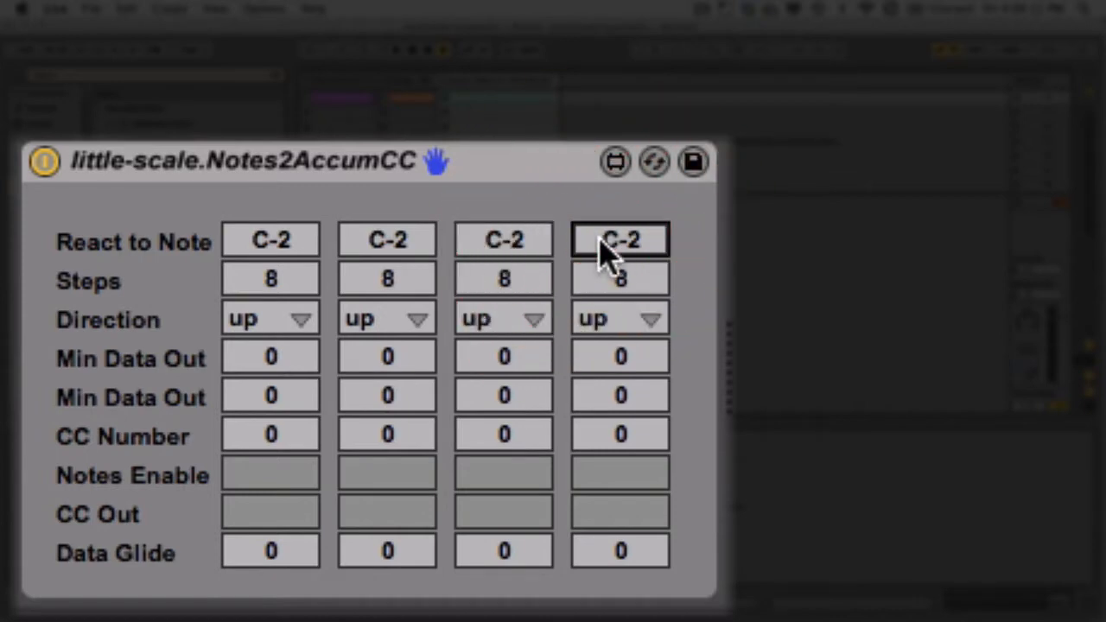
pyautogui.click(277, 242)
pyautogui.click(277, 279)
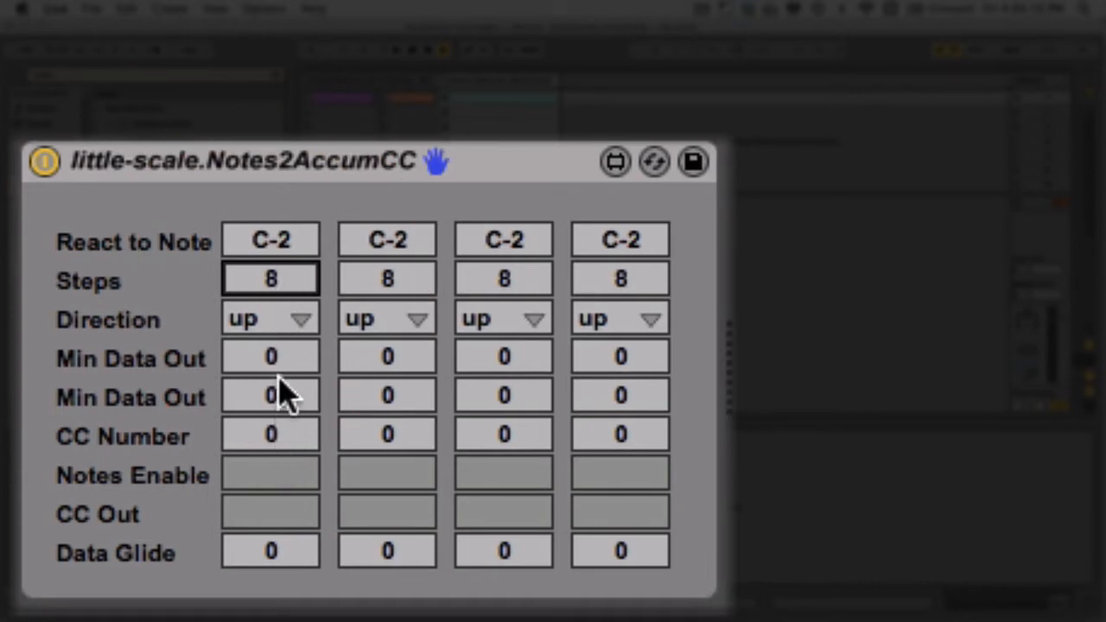
pyautogui.click(261, 278)
pyautogui.click(263, 247)
pyautogui.click(263, 287)
pyautogui.click(259, 251)
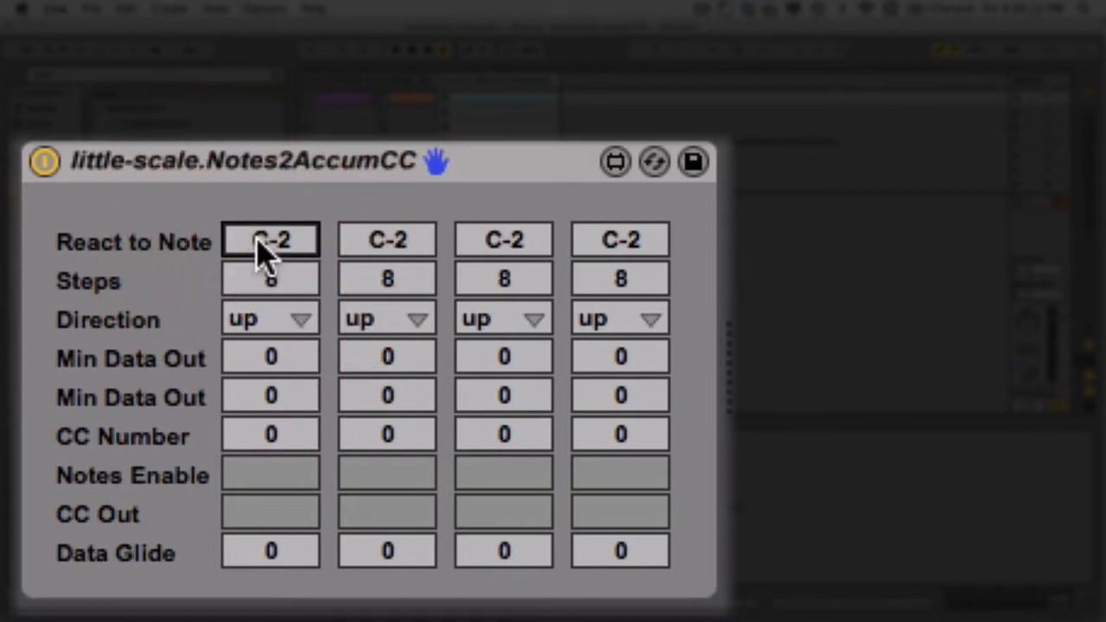
pyautogui.click(503, 89)
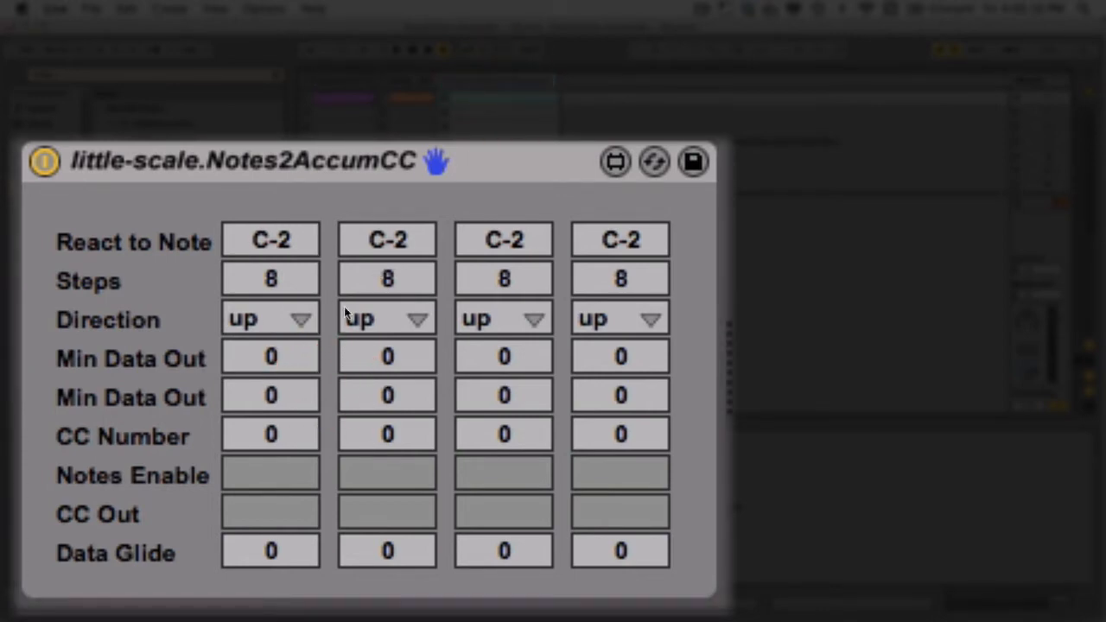
# Disarm the Electrified Kit track, open its drum clip and select all notes in the Kick Electrified 13 2 row
pyautogui.click(302, 384)
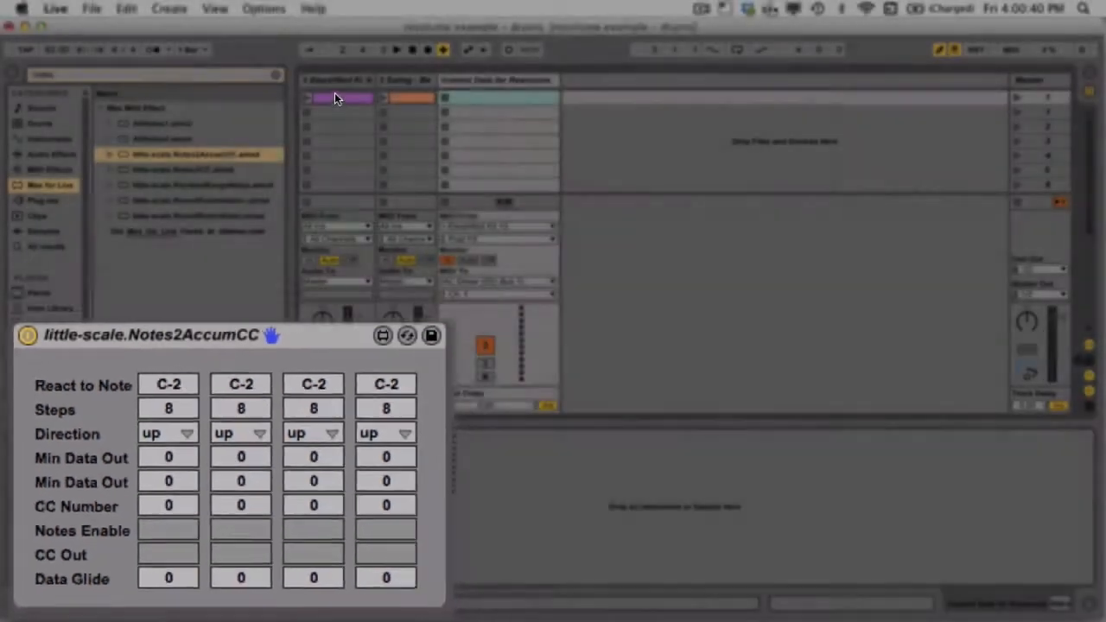
pyautogui.click(329, 80)
pyautogui.click(318, 98)
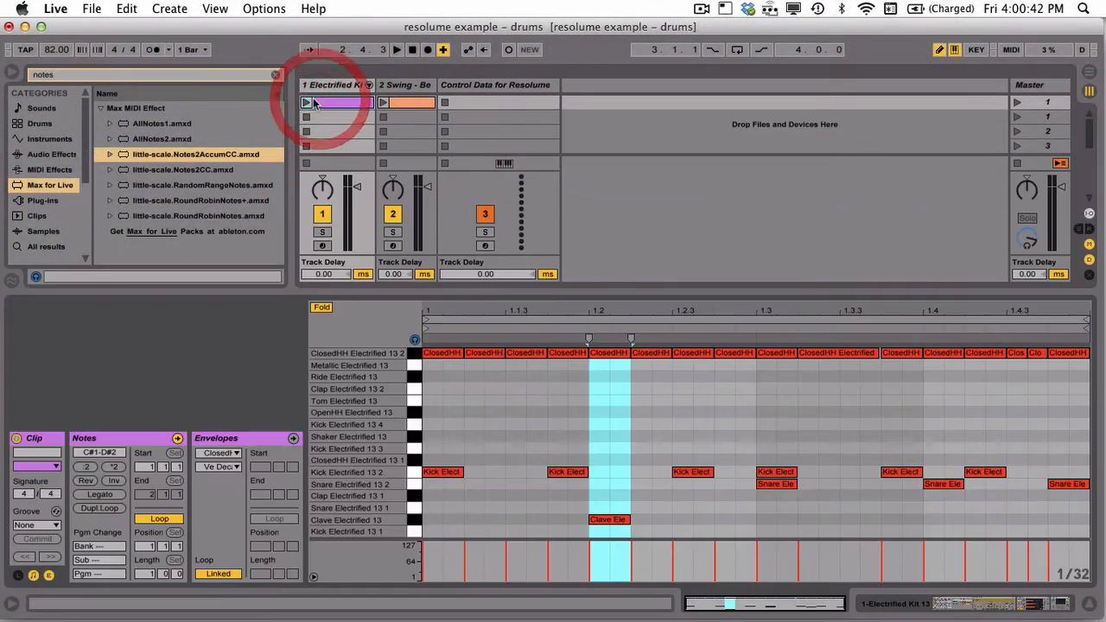
pyautogui.click(320, 101)
pyautogui.click(326, 104)
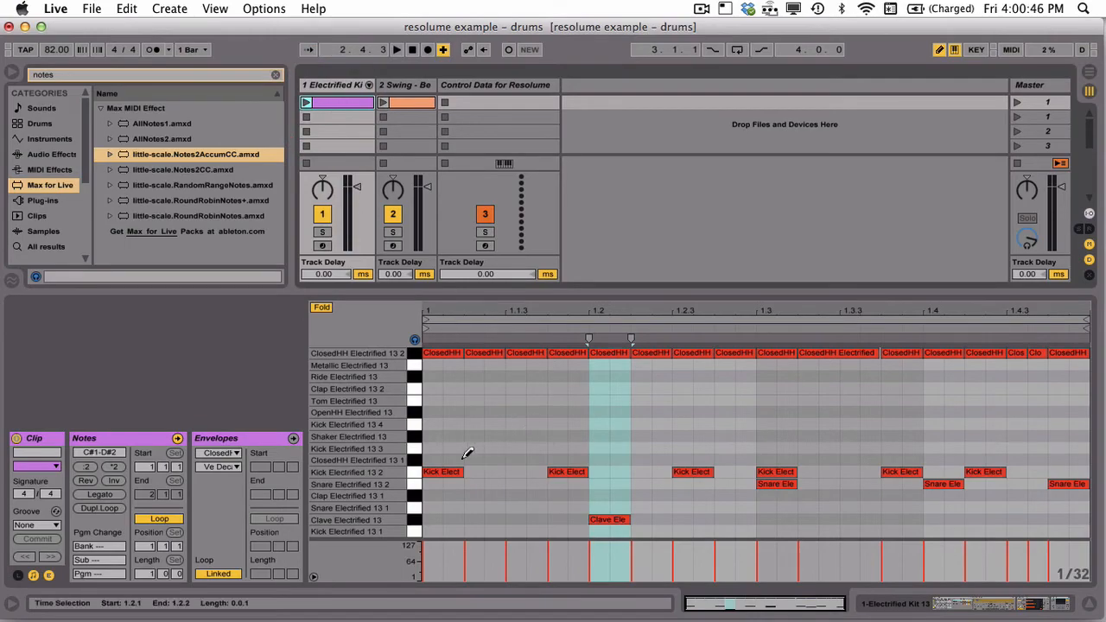
pyautogui.click(415, 472)
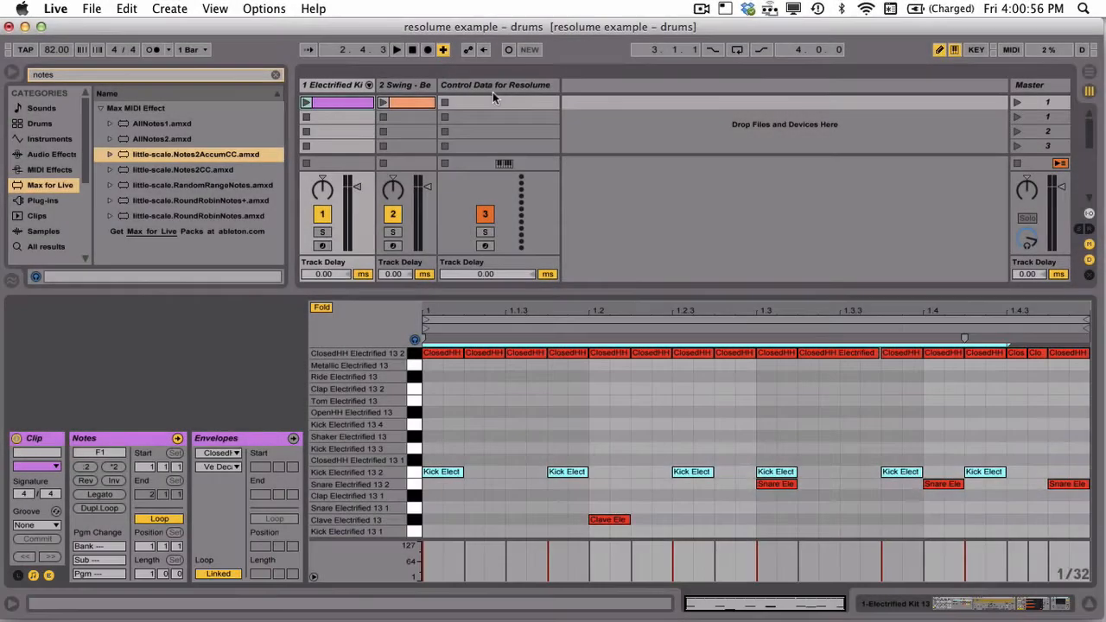
# Clear the browser search and show the device chain of the Control Data for Resolume track
pyautogui.click(493, 85)
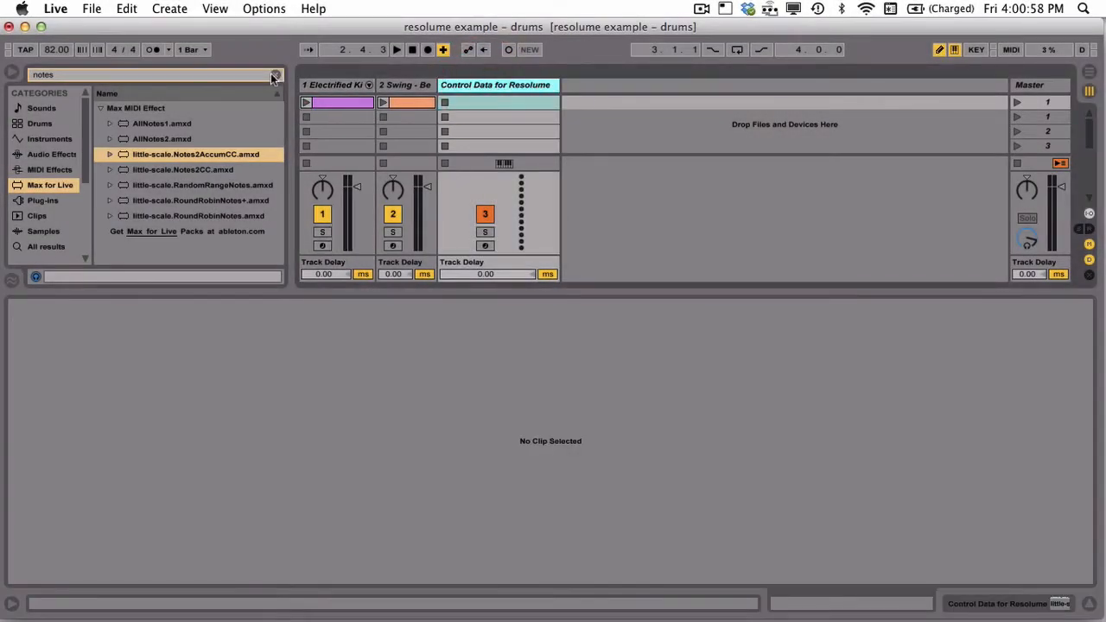
pyautogui.click(270, 75)
pyautogui.click(481, 84)
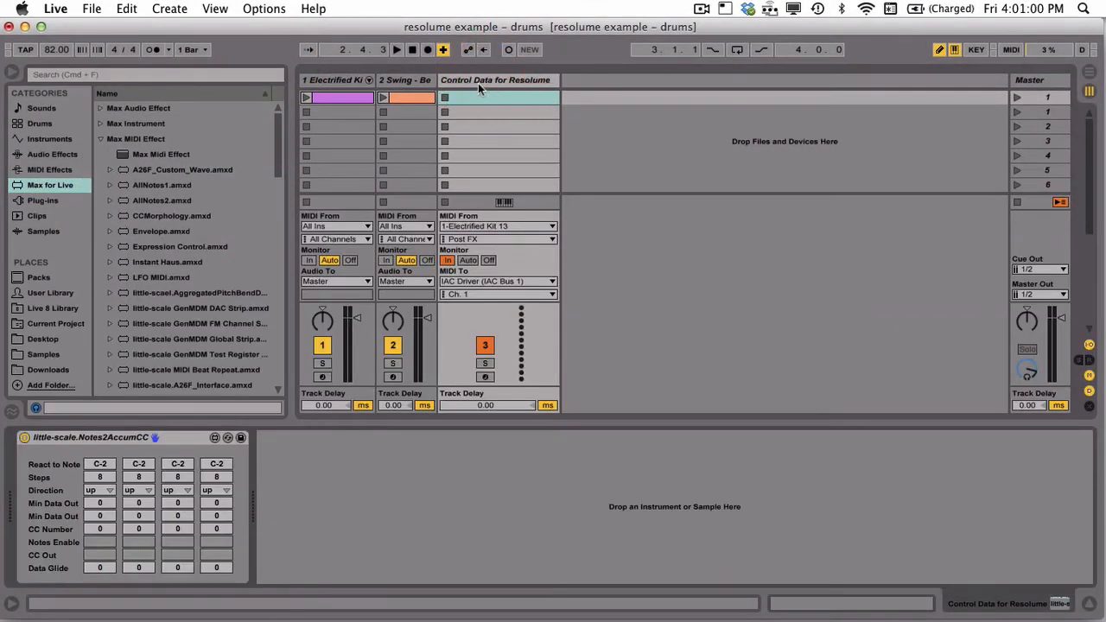
# Set React to Note to F1 in the first column of the Notes2AccumCC device on the control data track
pyautogui.click(479, 82)
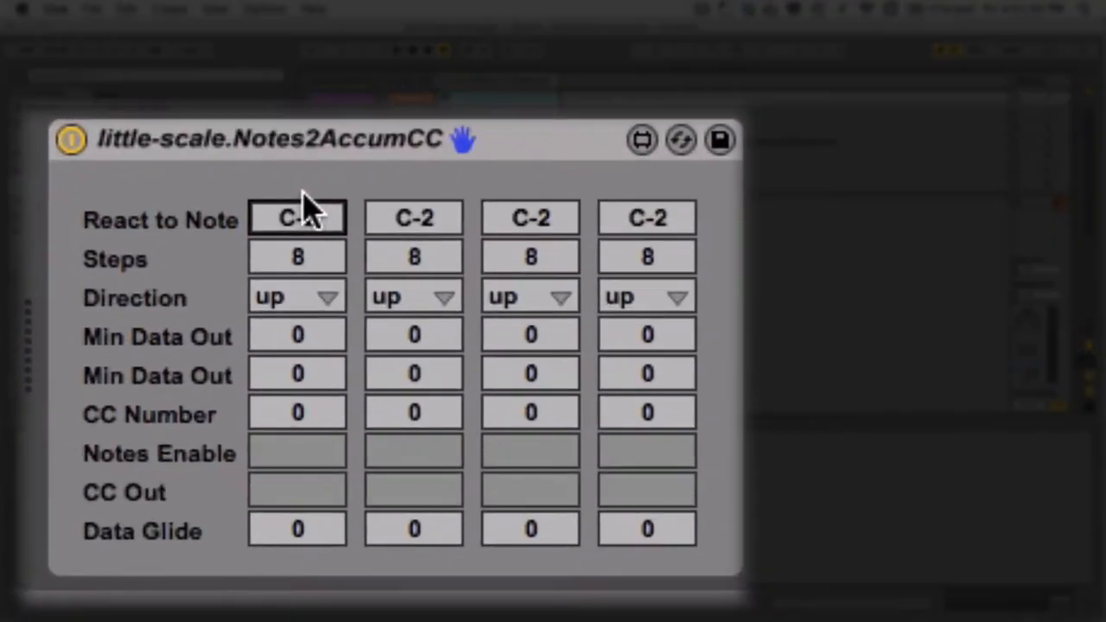
pyautogui.click(102, 465)
pyautogui.write('f1')
pyautogui.press('Return')
pyautogui.click(308, 219)
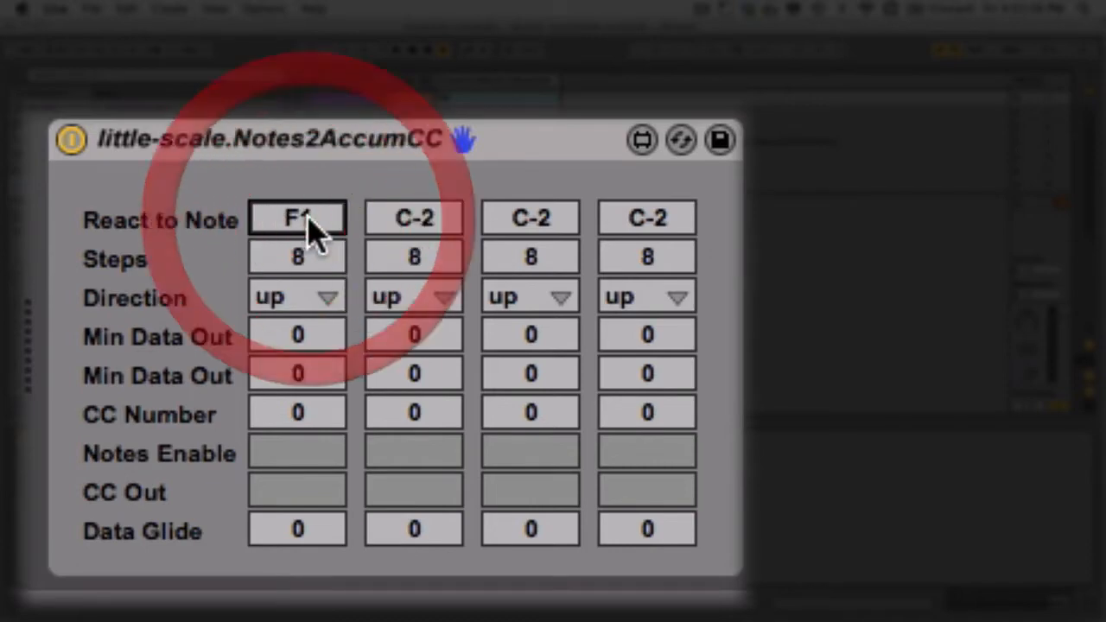
# Set the first column's Steps to 4 and its Direction to up
pyautogui.click(311, 257)
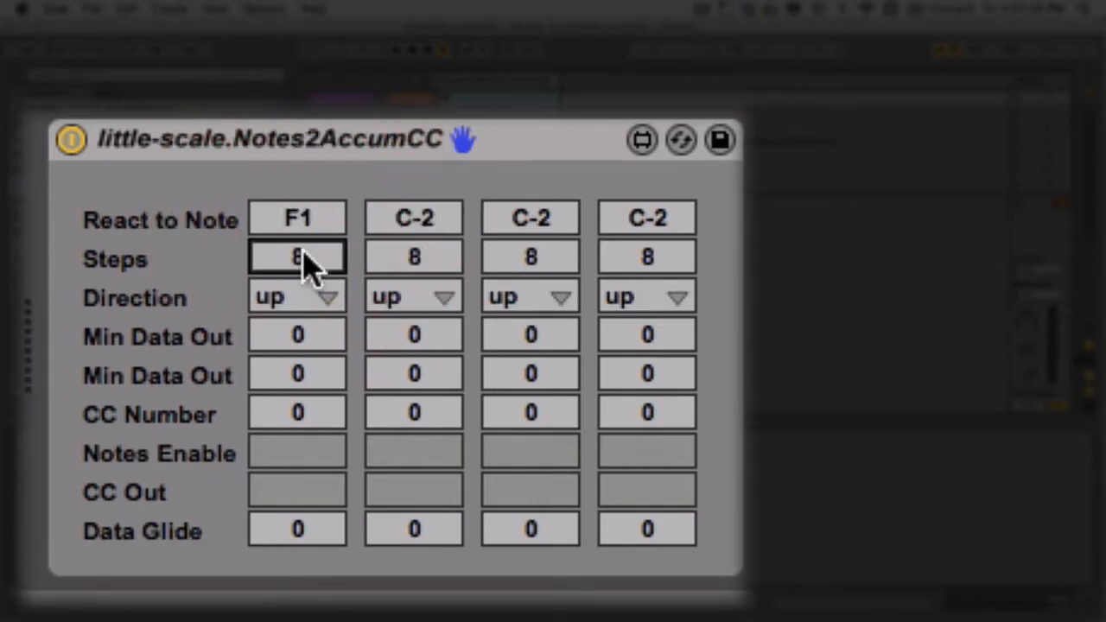
pyautogui.write('4')
pyautogui.press('Return')
pyautogui.click(272, 264)
pyautogui.click(275, 297)
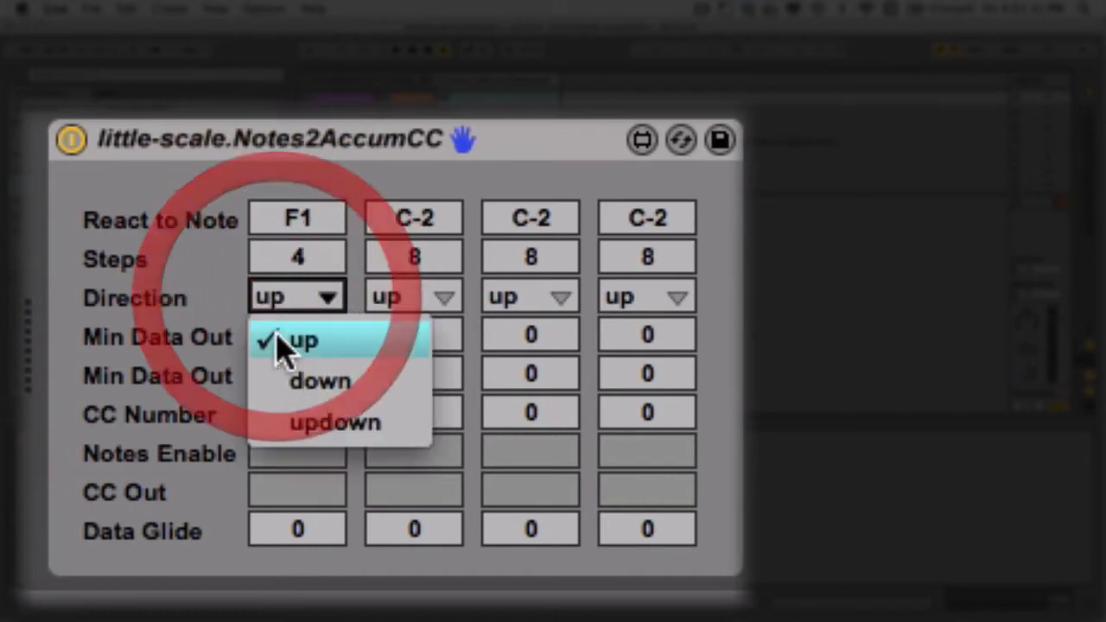
pyautogui.click(291, 346)
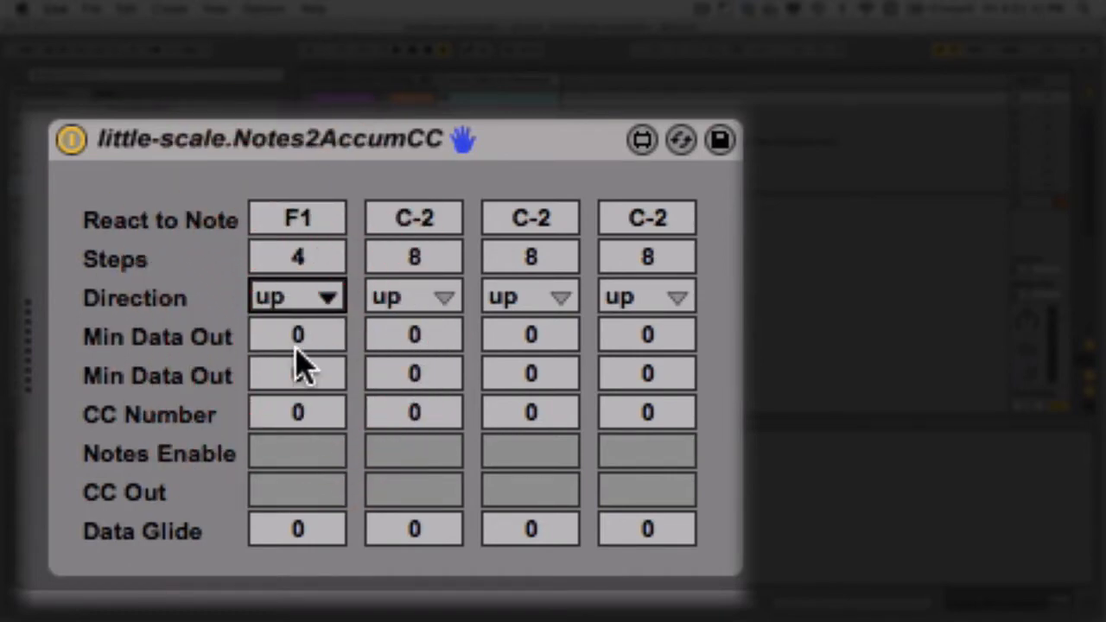
# Set the first column's two Min Data Out values to 32 and 64
pyautogui.moveTo(295, 347); pyautogui.dragTo(296, 276)
pyautogui.write('3')
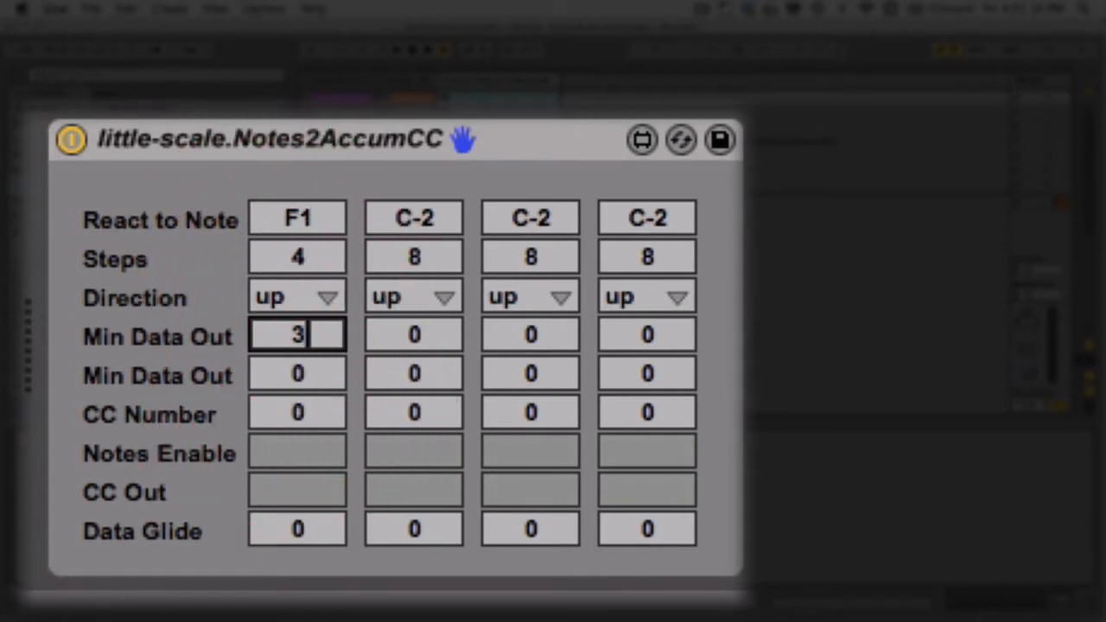
pyautogui.write('2')
pyautogui.press('Return')
pyautogui.click(294, 388)
pyautogui.moveTo(293, 387); pyautogui.dragTo(295, 363)
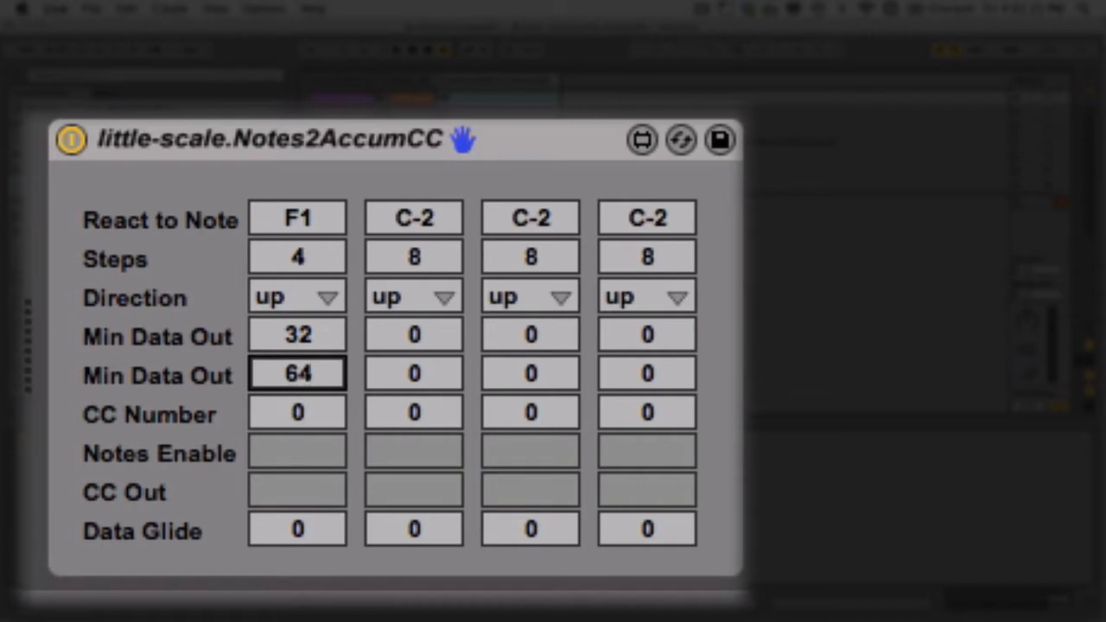
# Keep CC Number and Data Glide at 0 in the first column and enable its CC Out
pyautogui.click(296, 415)
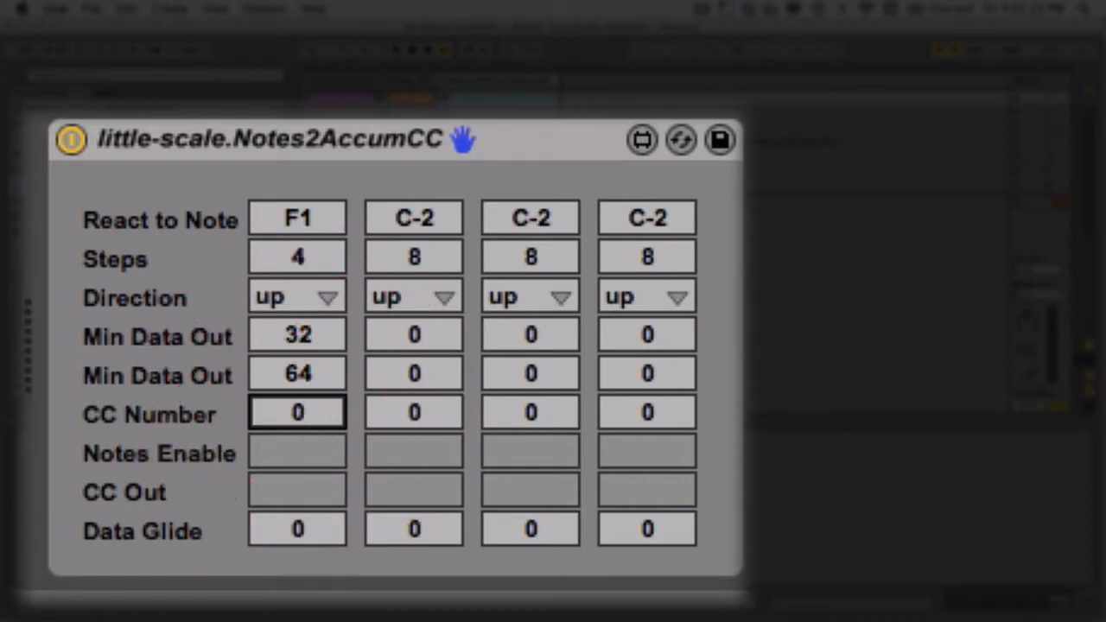
pyautogui.click(313, 408)
pyautogui.click(304, 471)
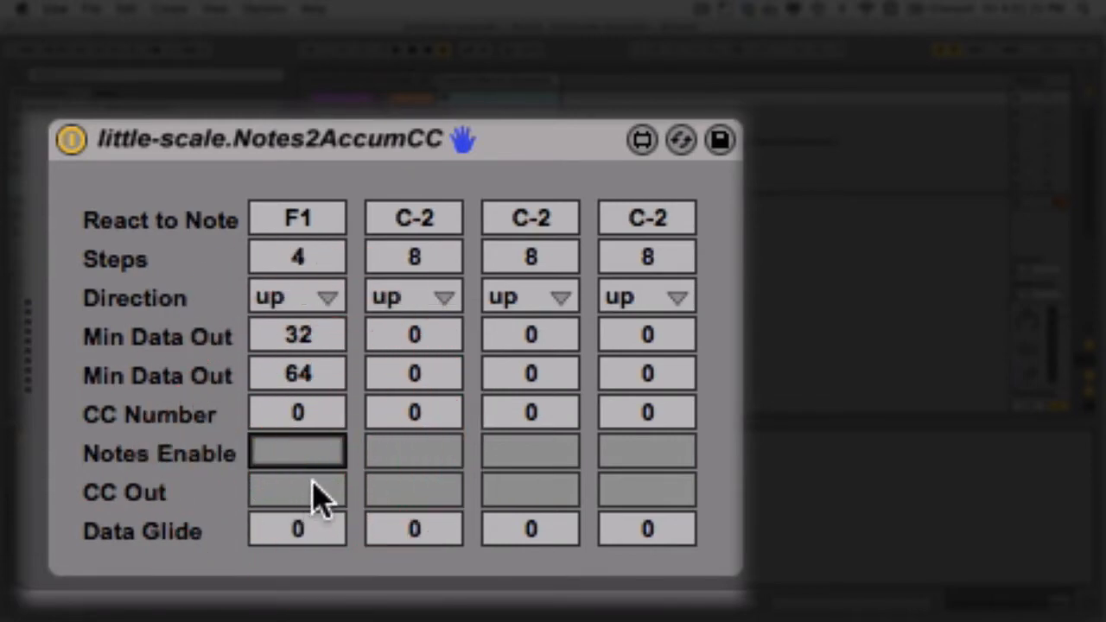
pyautogui.click(317, 494)
pyautogui.click(290, 532)
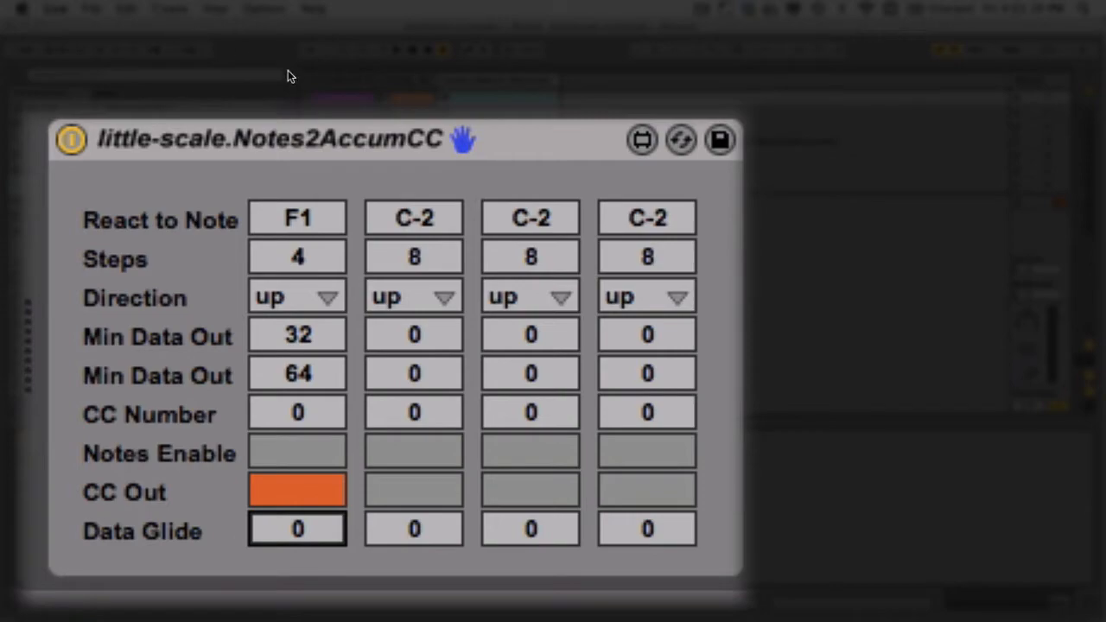
# Launch the Electrified Kit drum clip and show the Notes2AccumCC device of the Control Data for Resolume track while it plays
pyautogui.click(458, 78)
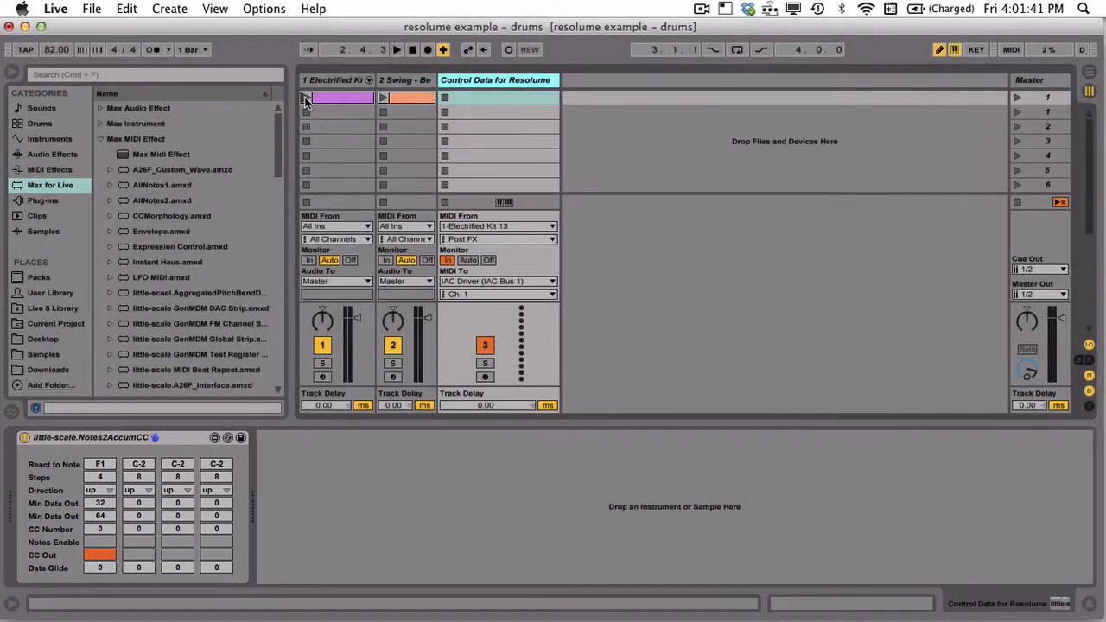
pyautogui.click(306, 98)
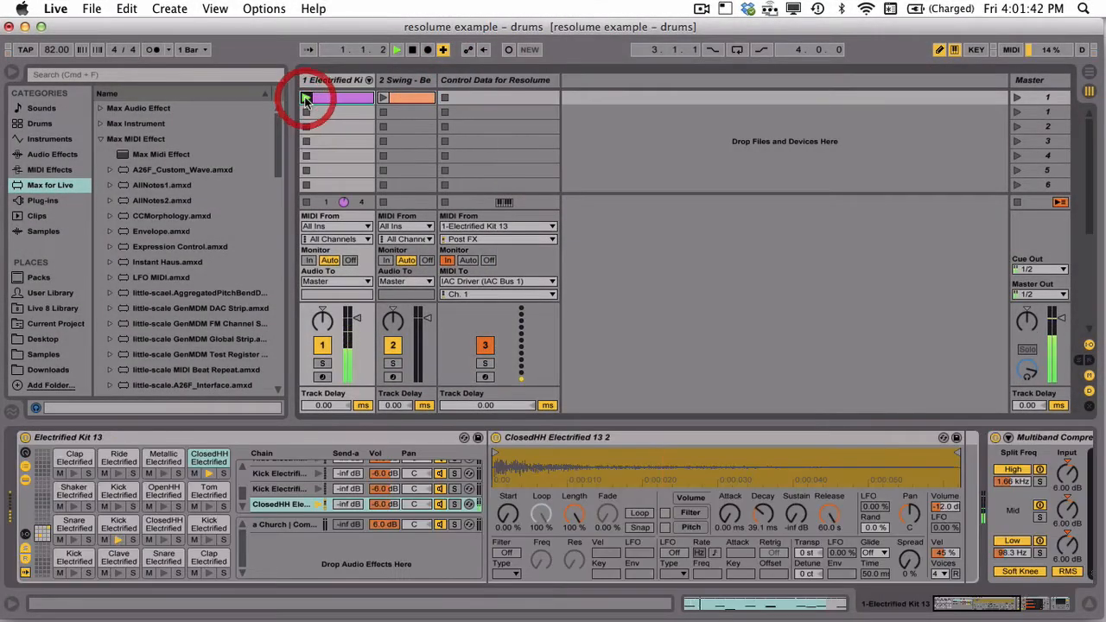
pyautogui.click(486, 83)
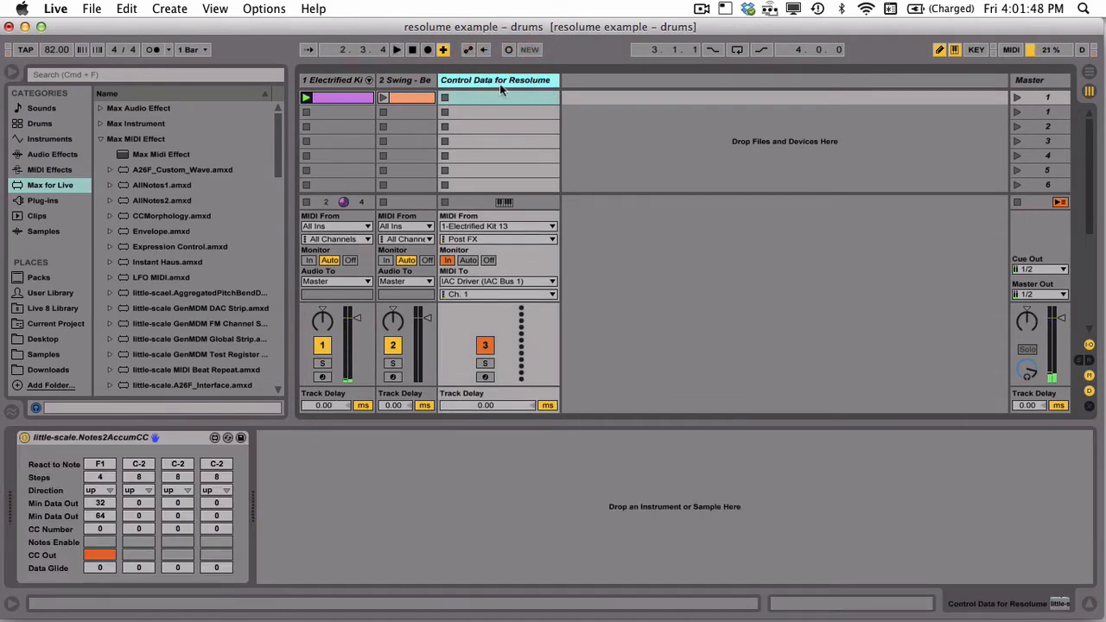
# Switch to Resolume Arena, start editing the composition MIDI map and select the Kaleidoscope's Zoom parameter for mapping
pyautogui.press('super+Tab')
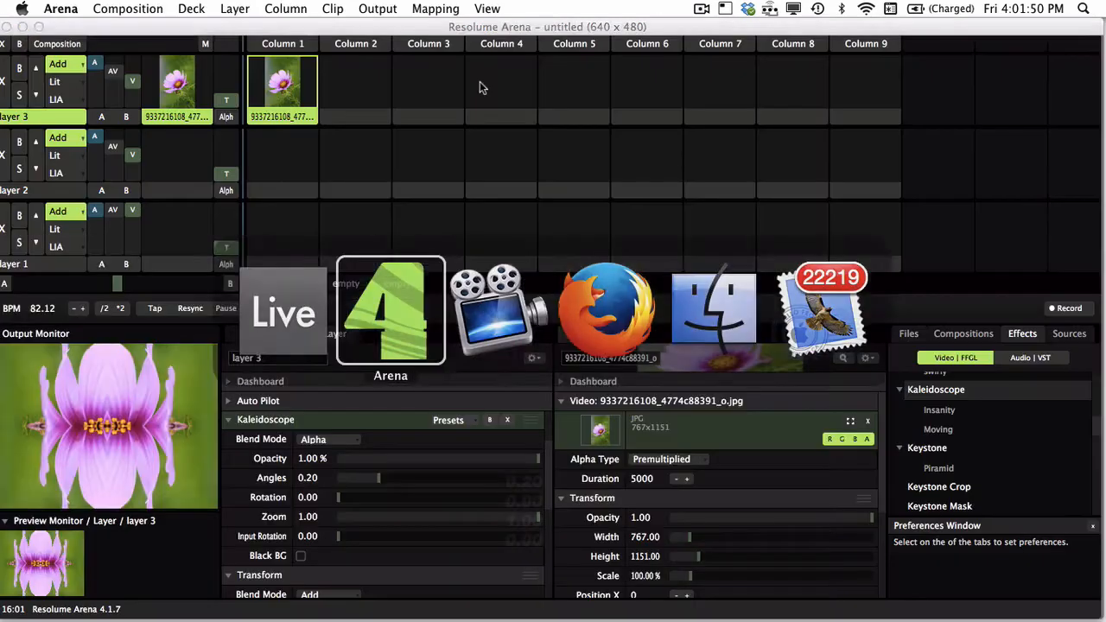
pyautogui.click(435, 9)
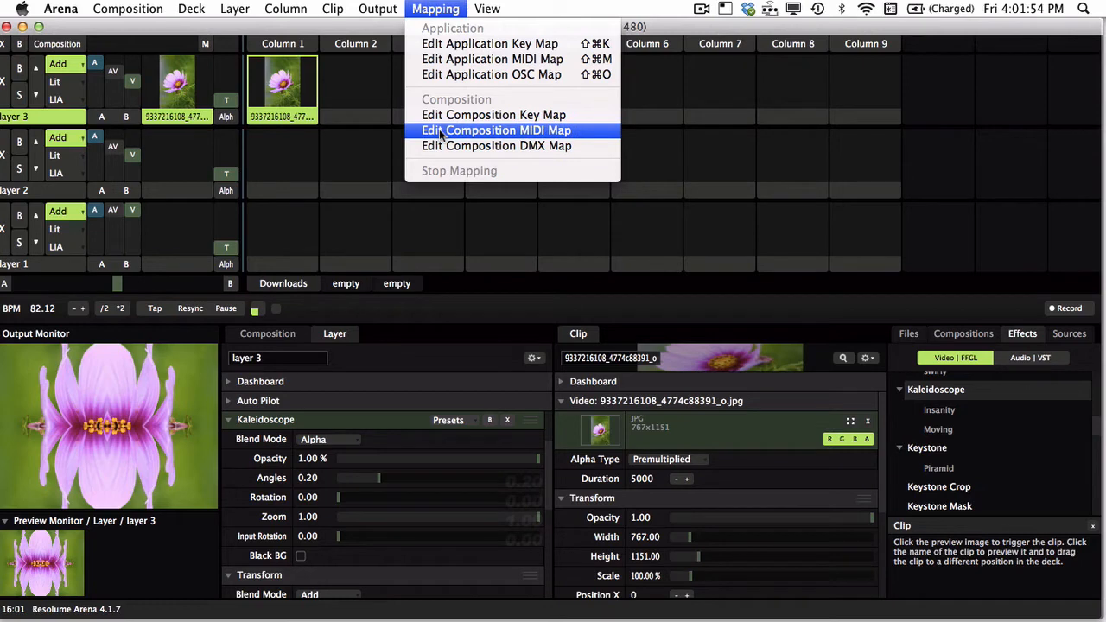
pyautogui.click(495, 131)
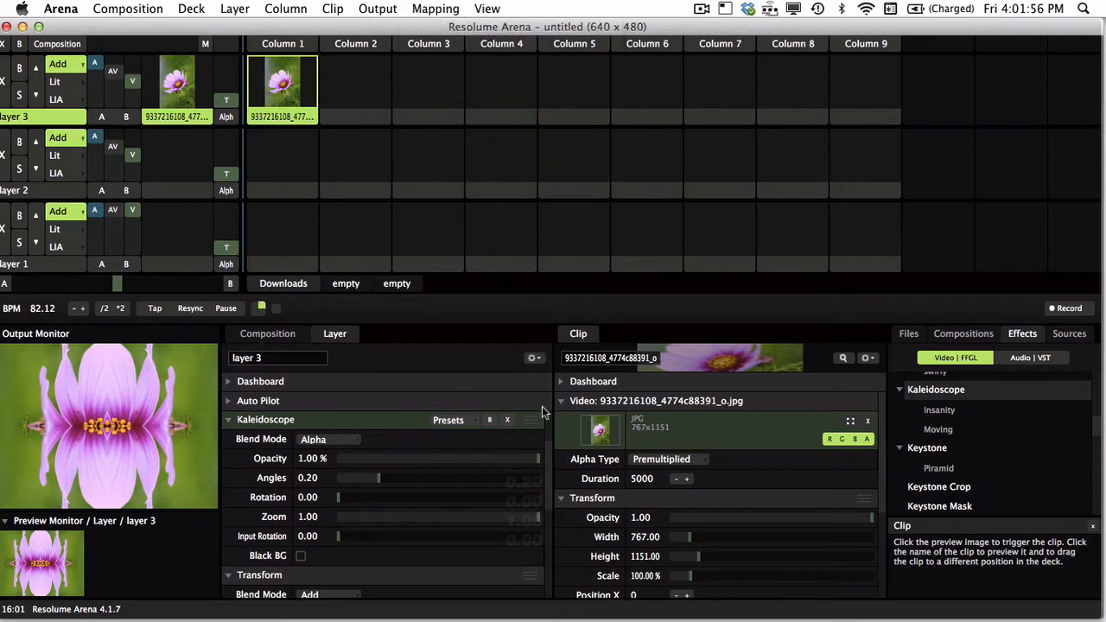
pyautogui.click(313, 515)
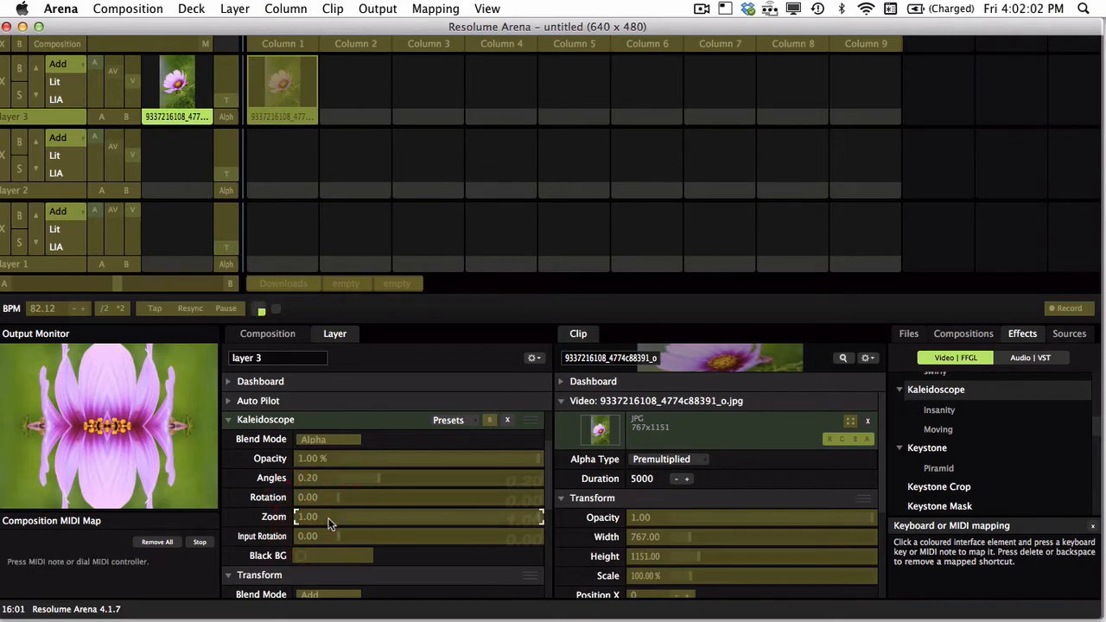
# Switch to Ableton Live and play the drum clip briefly to send its CC data to the Zoom mapping, then stop playback
pyautogui.press('super+Tab')
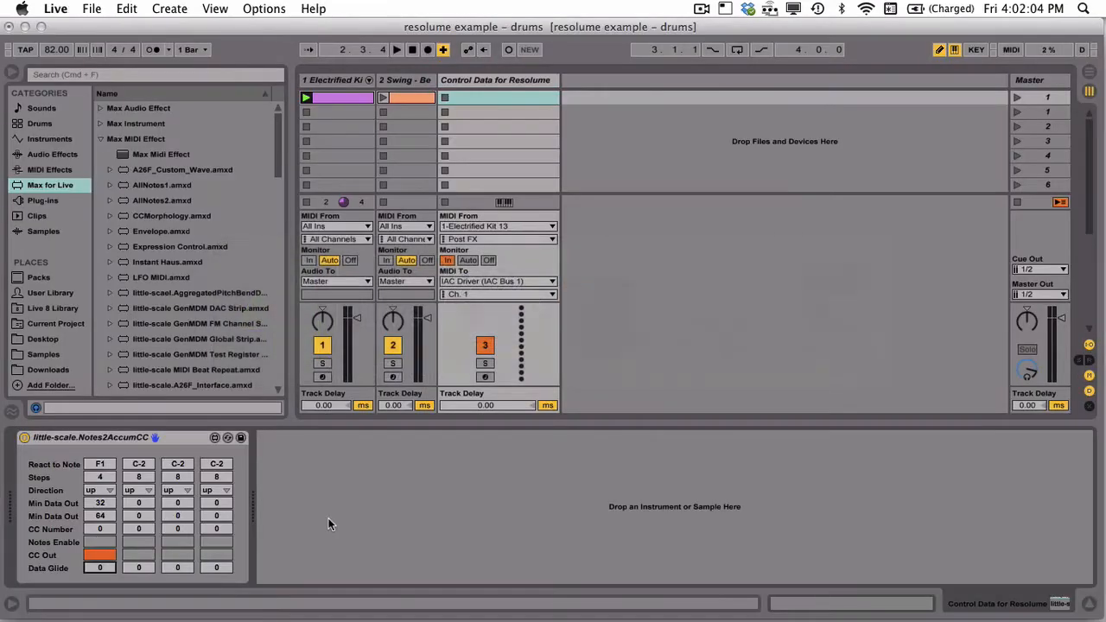
pyautogui.click(509, 97)
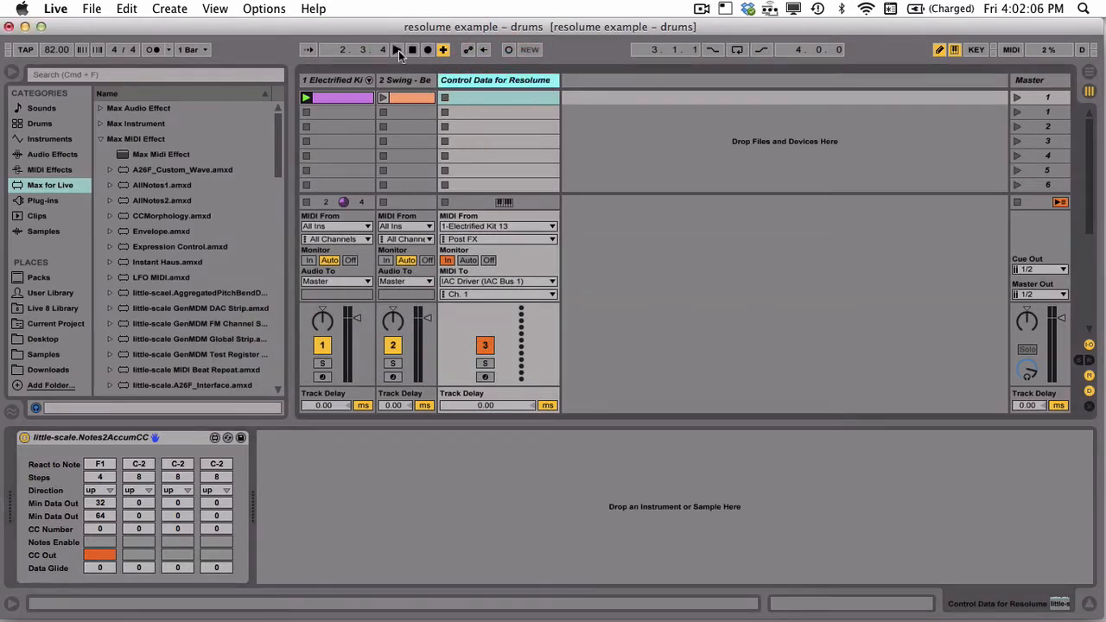
pyautogui.click(396, 50)
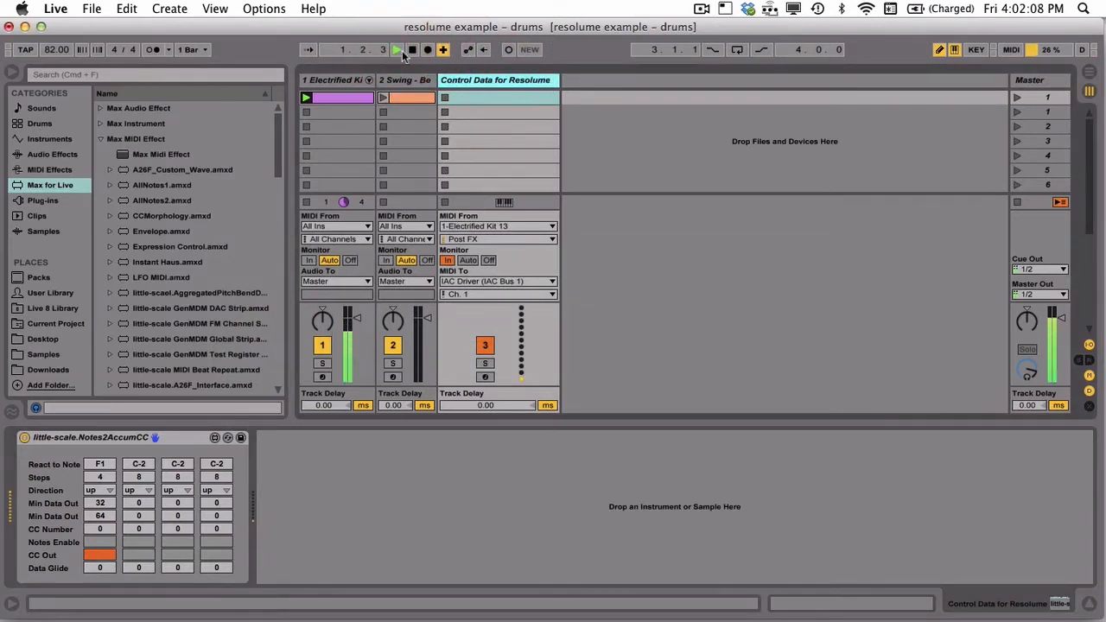
pyautogui.click(412, 50)
# Move the Live window aside to check the Zoom mapping, and stop MIDI mapping in Resolume Arena
pyautogui.moveTo(386, 26); pyautogui.dragTo(929, 30)
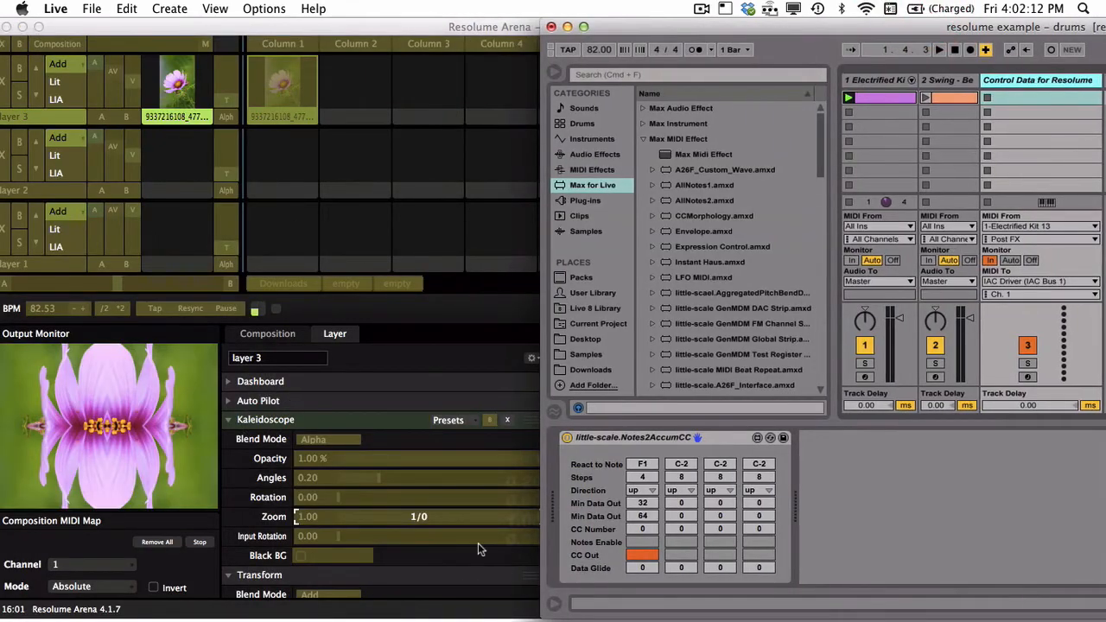
pyautogui.click(451, 520)
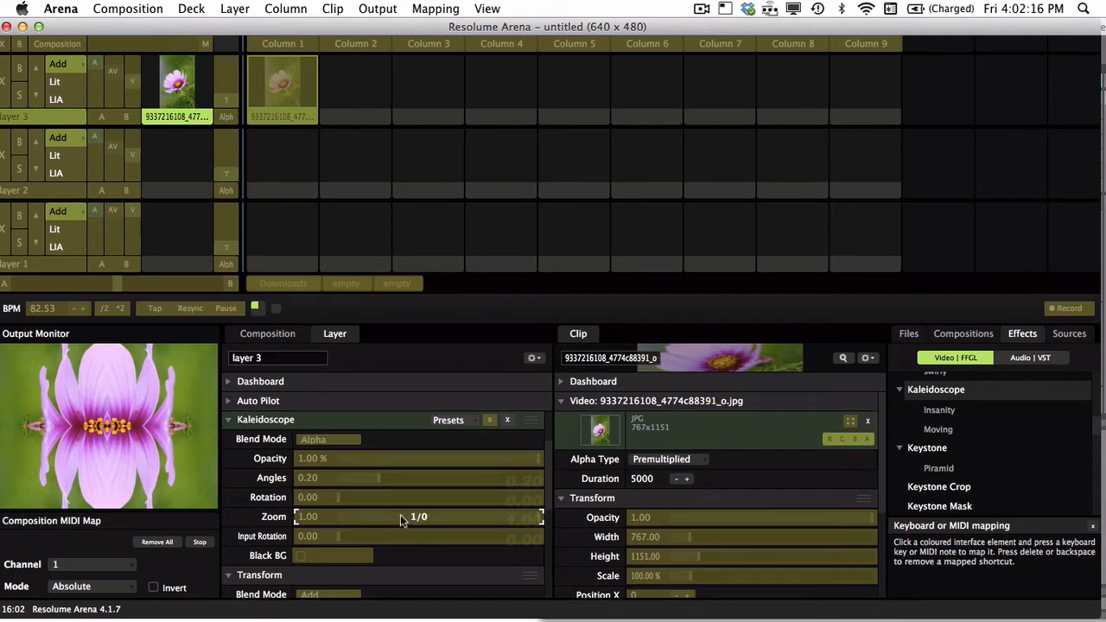
pyautogui.click(370, 516)
pyautogui.click(378, 9)
pyautogui.moveTo(435, 10)
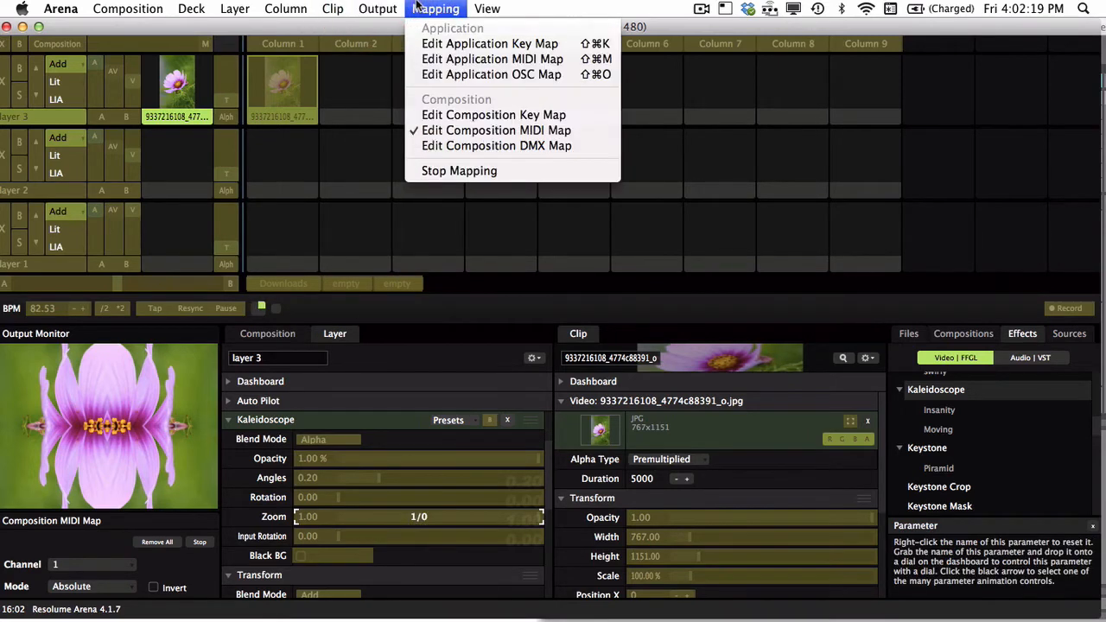
pyautogui.click(459, 170)
# Return to Ableton Live, place its window beside Resolume's Output Monitor and play the drum clip
pyautogui.press('super+Tab')
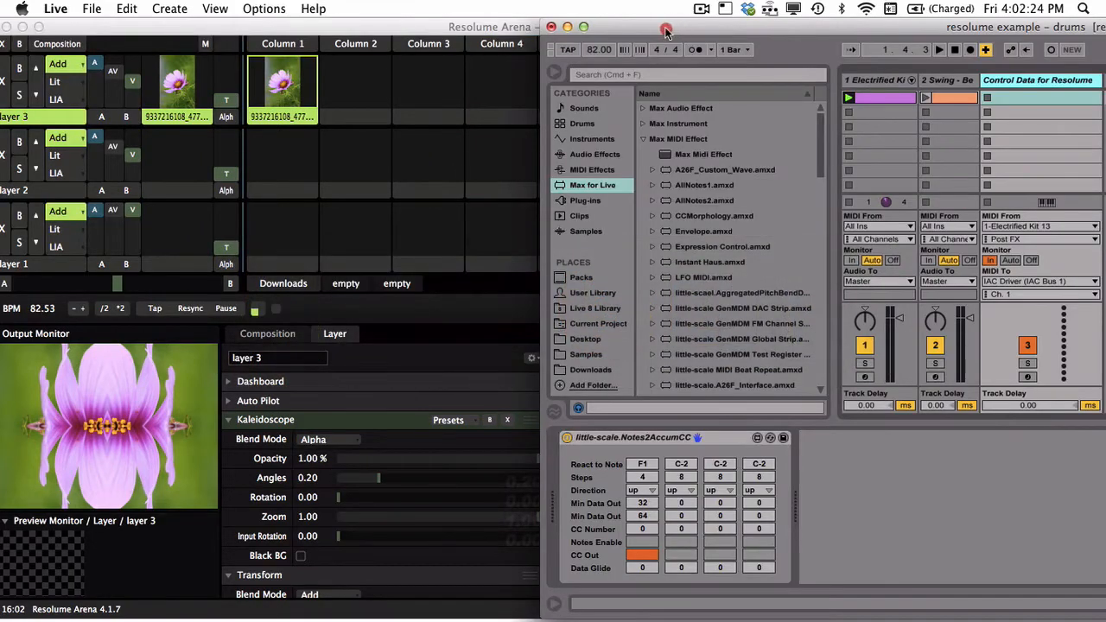
pyautogui.moveTo(665, 30); pyautogui.dragTo(453, 30)
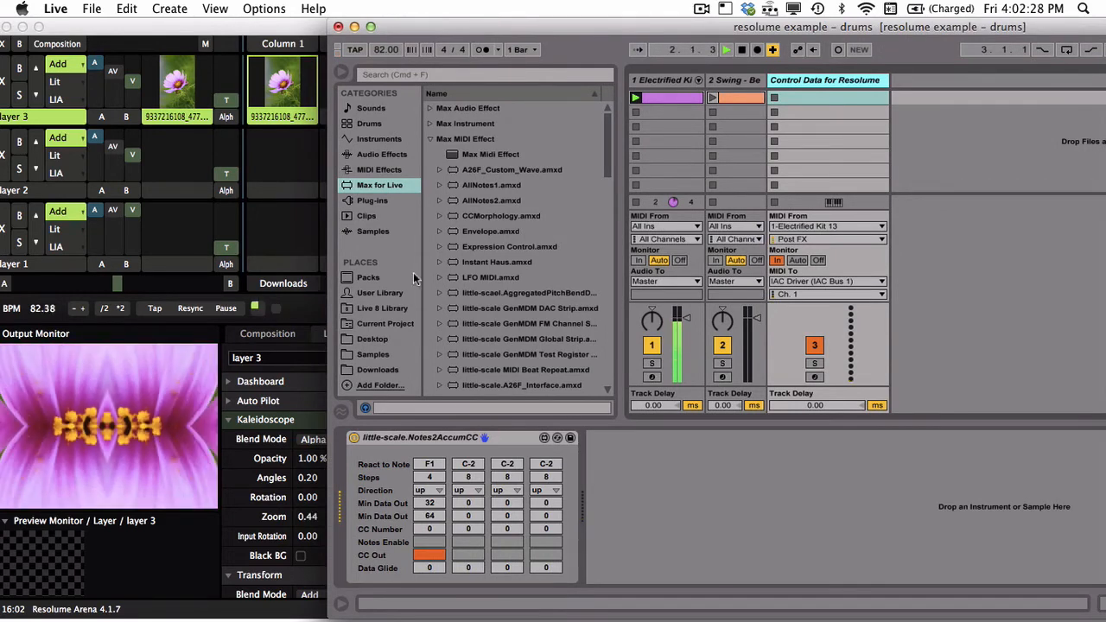
# Set the first column's Min Data Out values to 52 and 127, its Steps to 6 and its Direction to updown
pyautogui.click(431, 505)
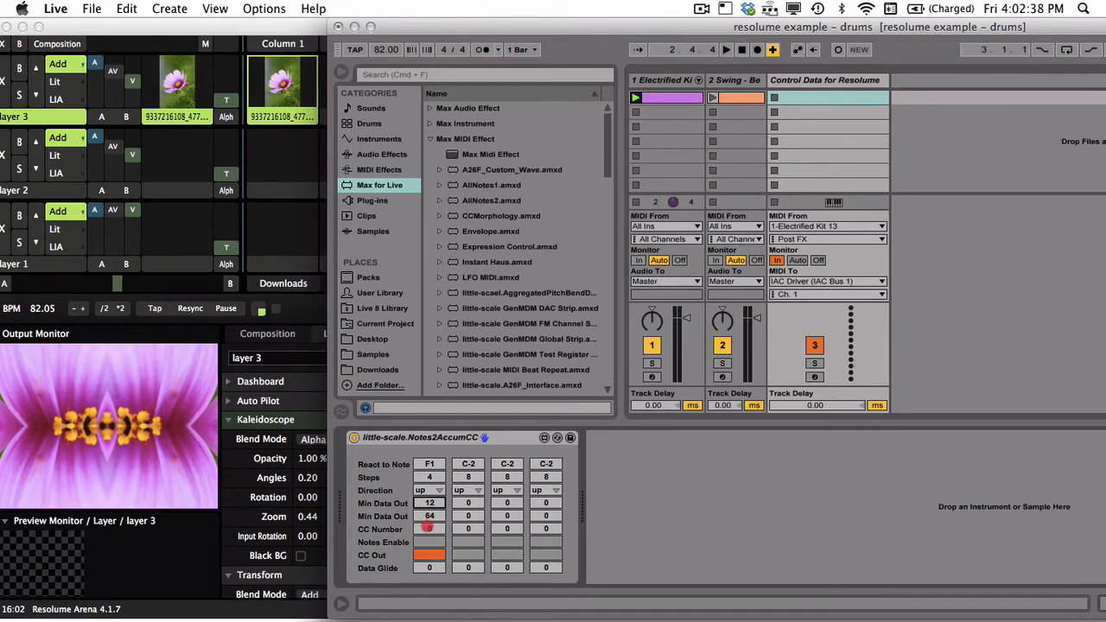
pyautogui.moveTo(429, 514); pyautogui.dragTo(433, 462)
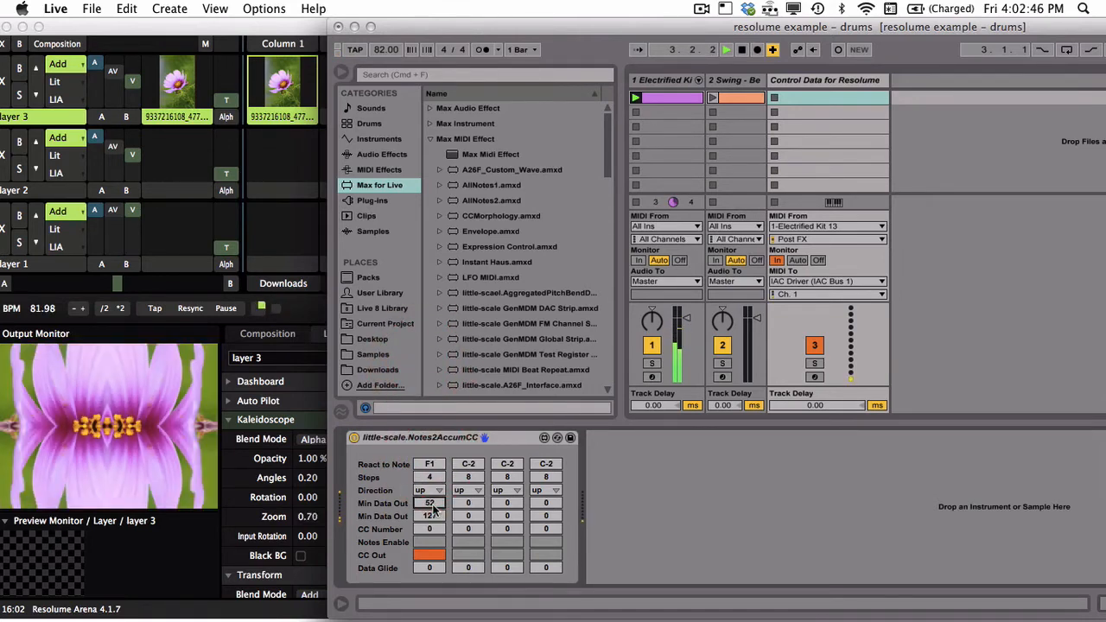
pyautogui.click(427, 476)
pyautogui.write('6')
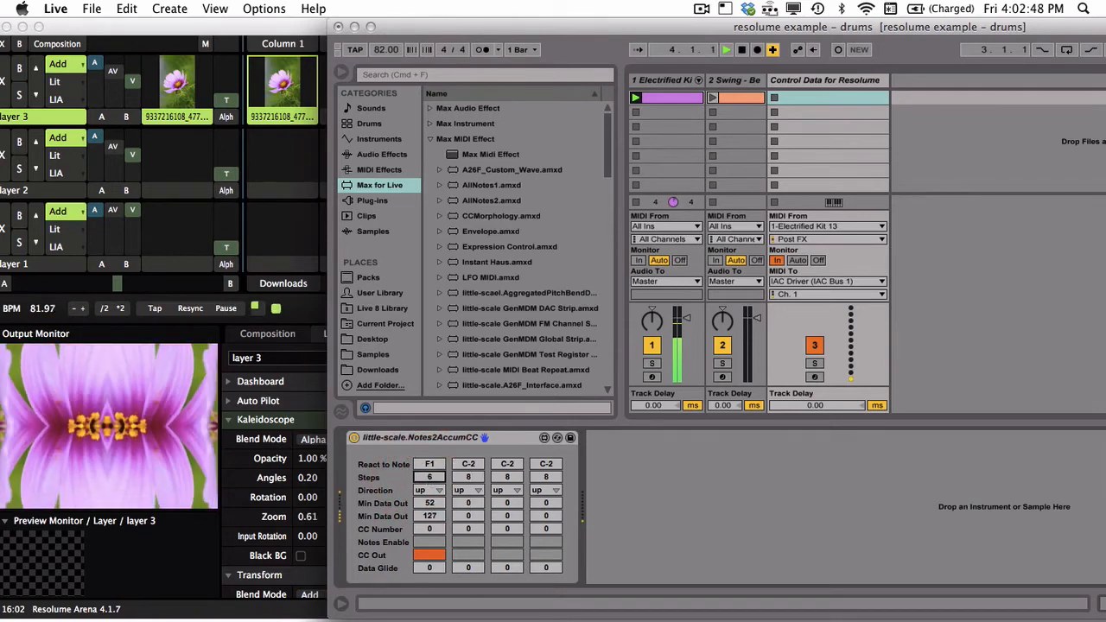
pyautogui.click(428, 490)
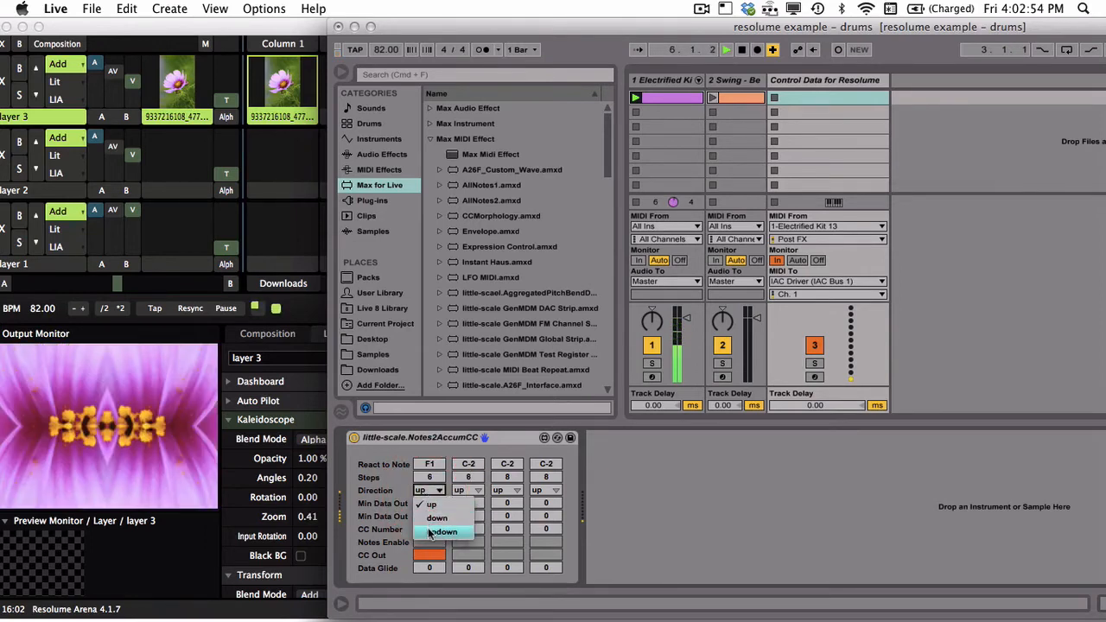
pyautogui.click(429, 502)
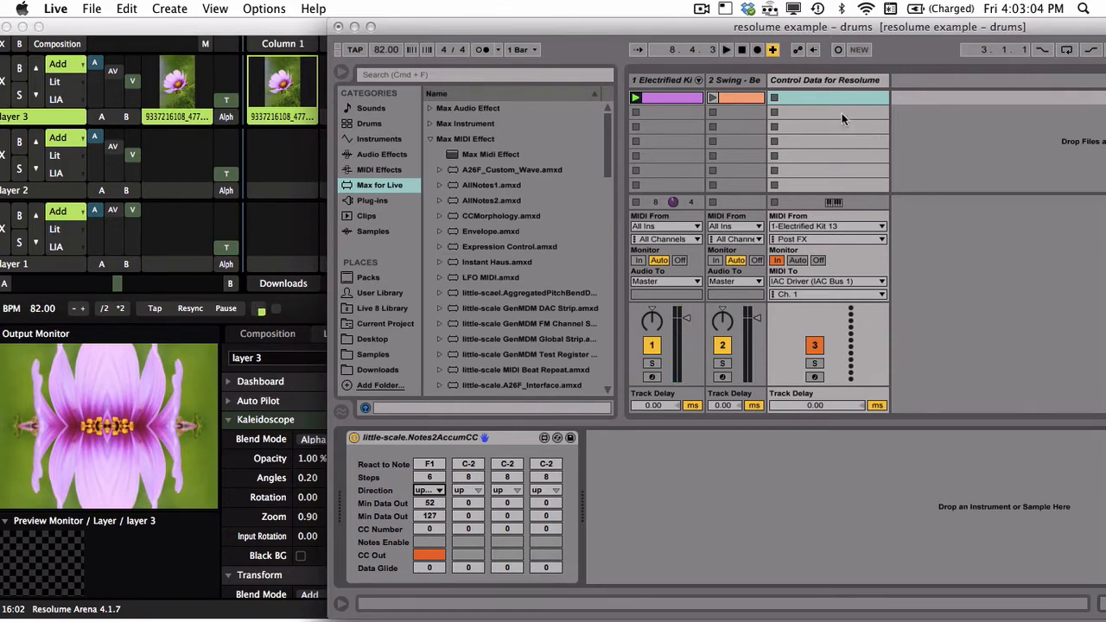
# Identify the note of the ClosedHH Electrified 13 2 row in the Electrified Kit clip and return to the control data track's device
pyautogui.click(803, 86)
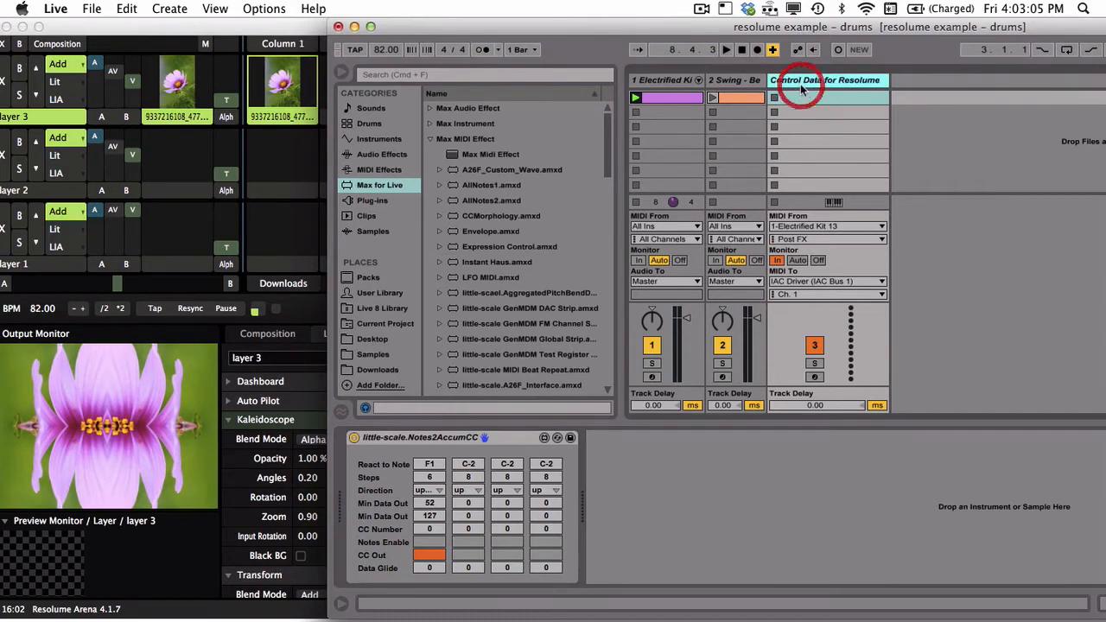
pyautogui.click(664, 83)
pyautogui.click(661, 100)
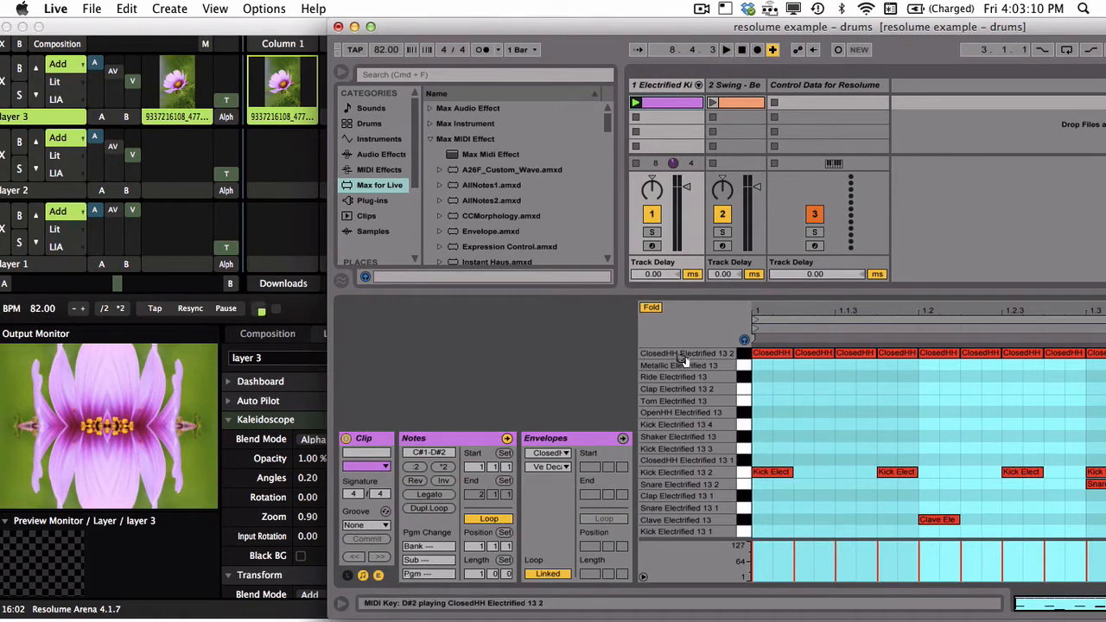
pyautogui.click(731, 354)
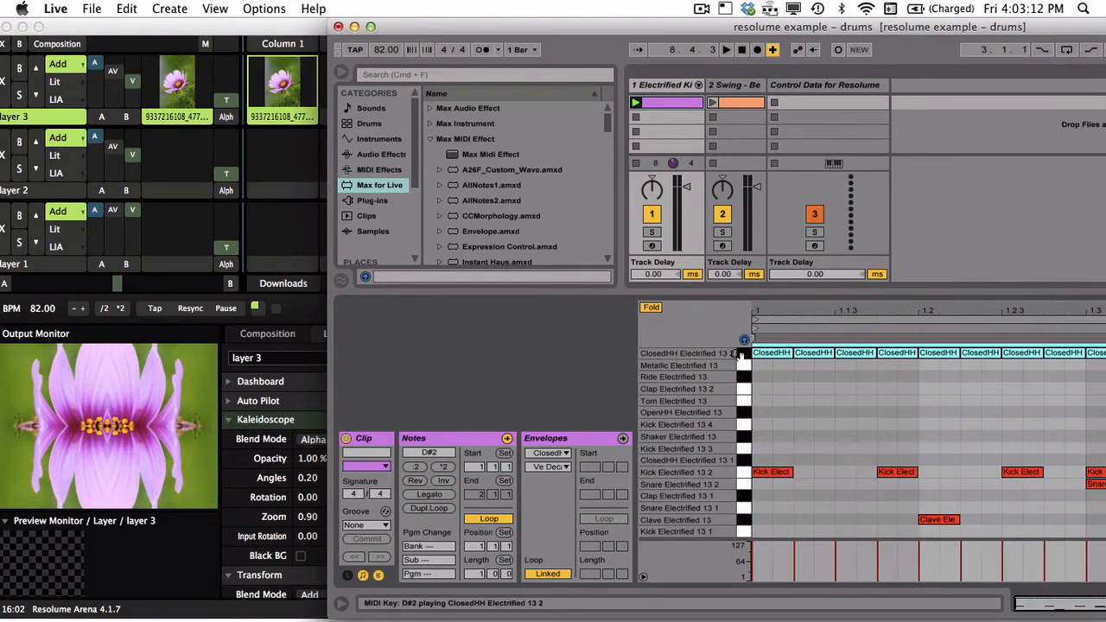
pyautogui.click(738, 354)
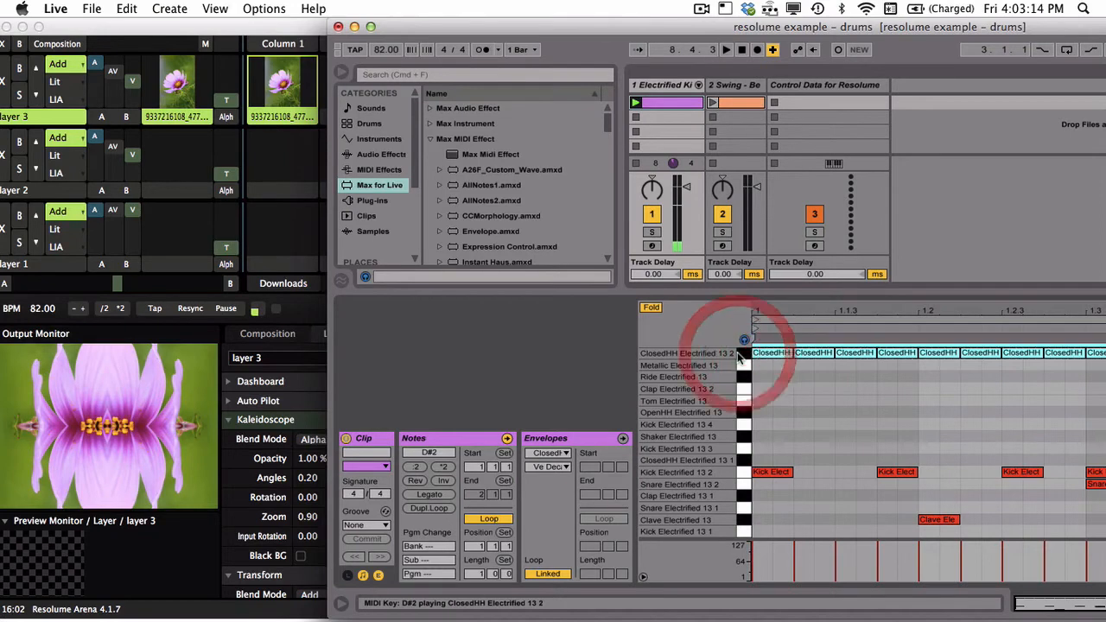
pyautogui.click(810, 97)
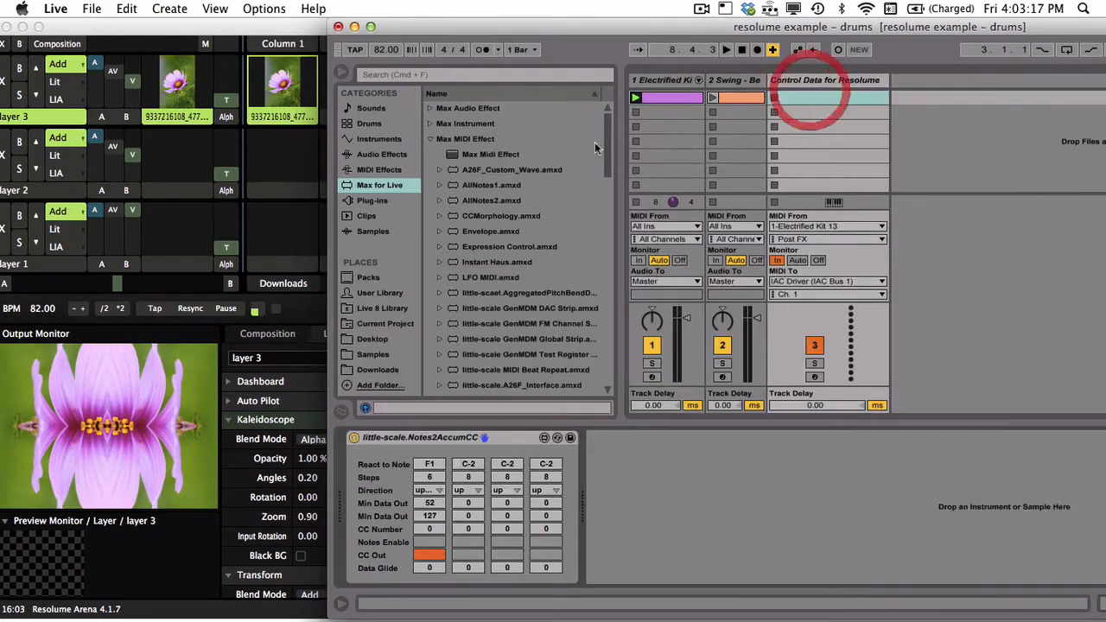
# Configure the device's second column to react to note D#2 with 32 Steps and Direction up
pyautogui.click(467, 465)
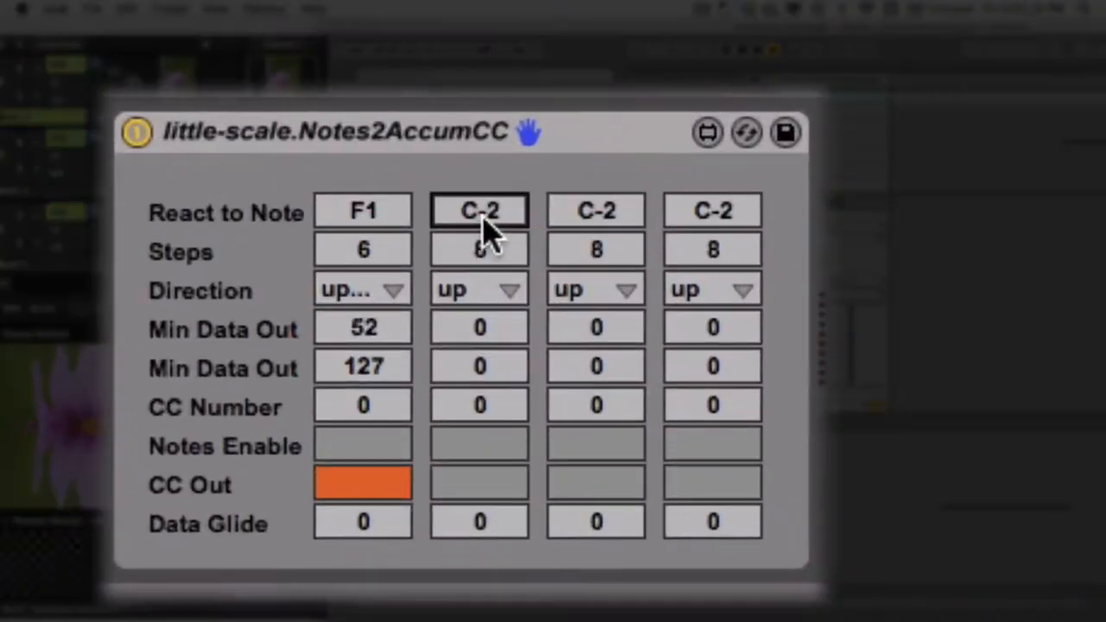
pyautogui.click(485, 216)
pyautogui.write('D#2')
pyautogui.press('Return')
pyautogui.click(471, 285)
pyautogui.click(482, 250)
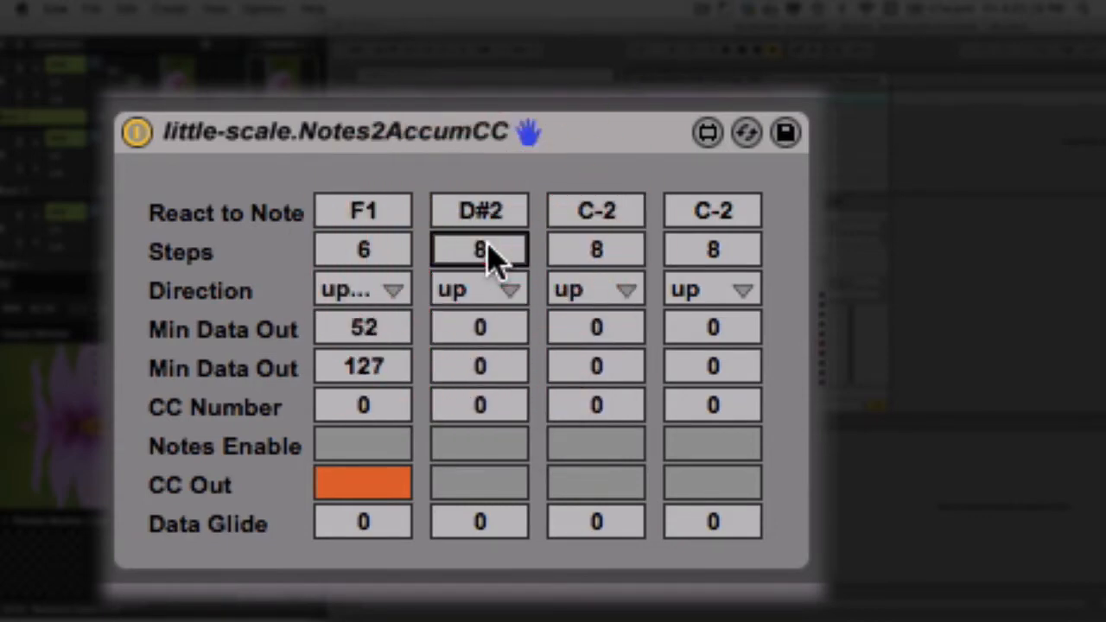
pyautogui.write('32')
pyautogui.click(452, 289)
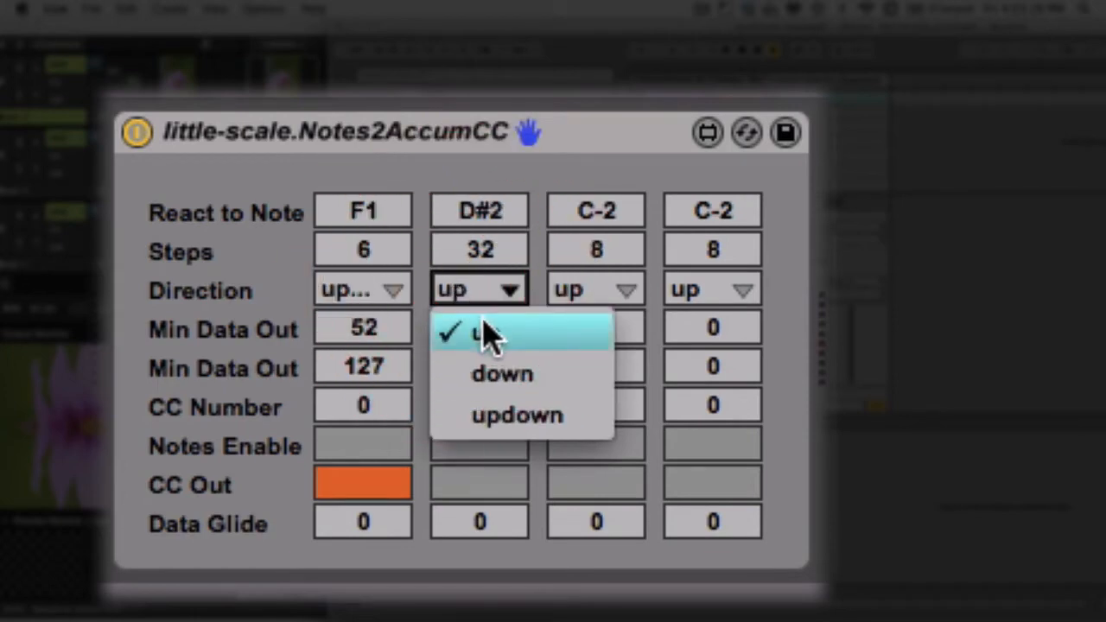
pyautogui.click(484, 335)
# Set the second column's second Min Data Out value to 64 and its CC Number to 1
pyautogui.click(507, 370)
pyautogui.write('93')
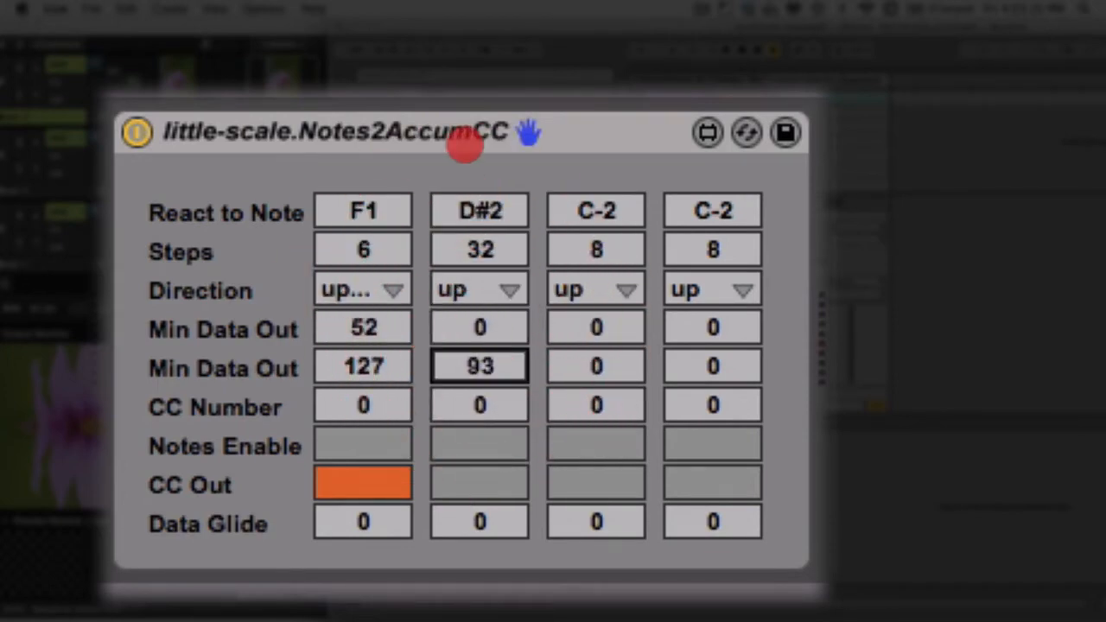
pyautogui.write('64')
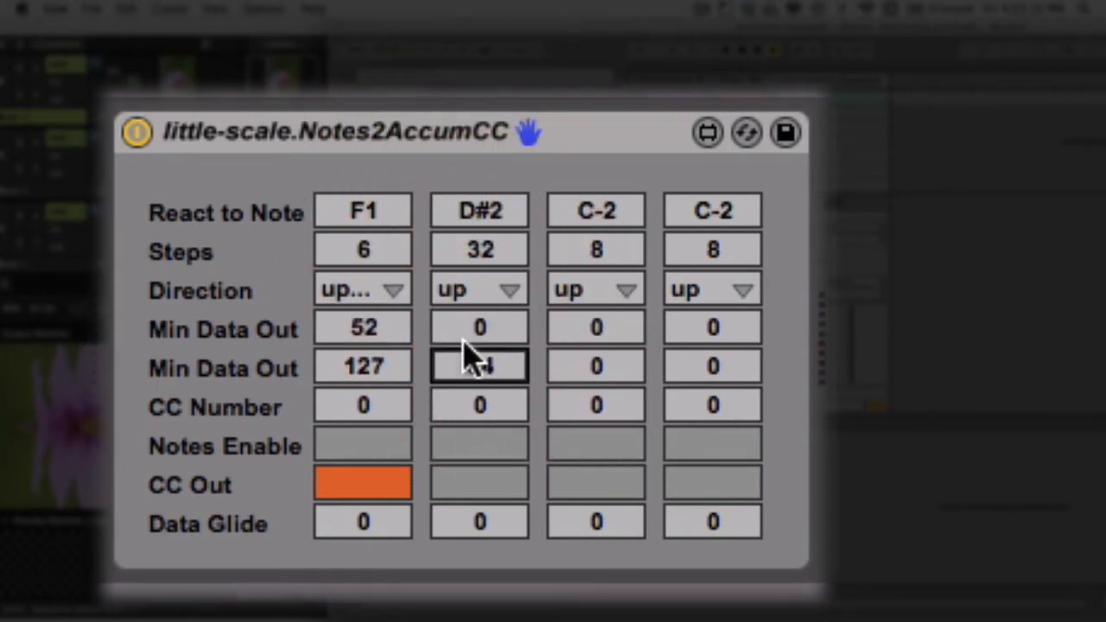
pyautogui.click(474, 340)
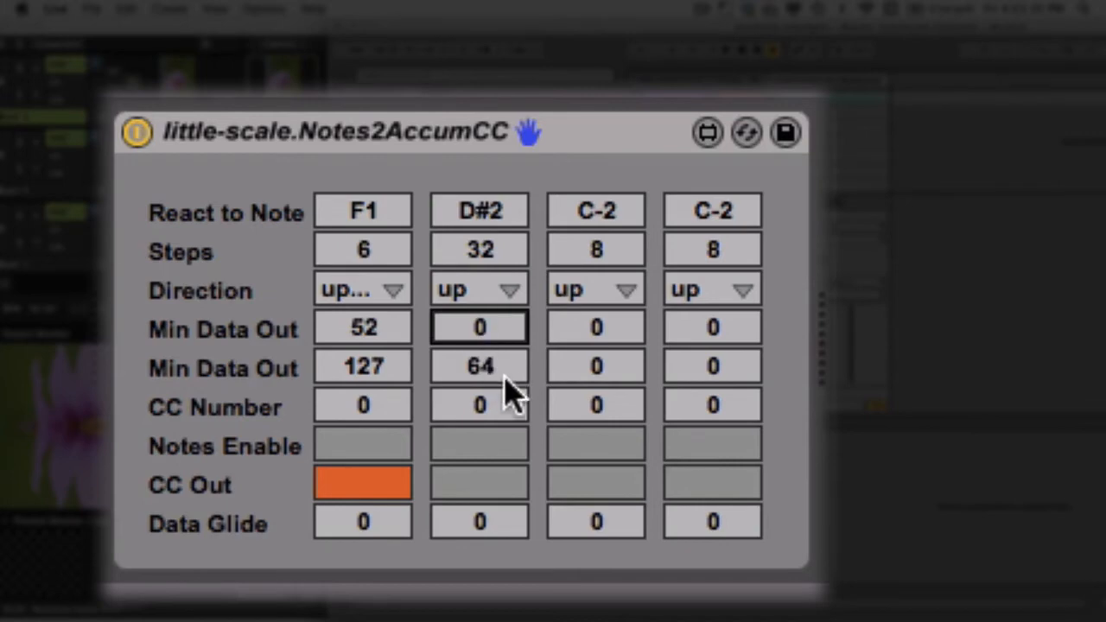
pyautogui.click(497, 369)
pyautogui.click(500, 372)
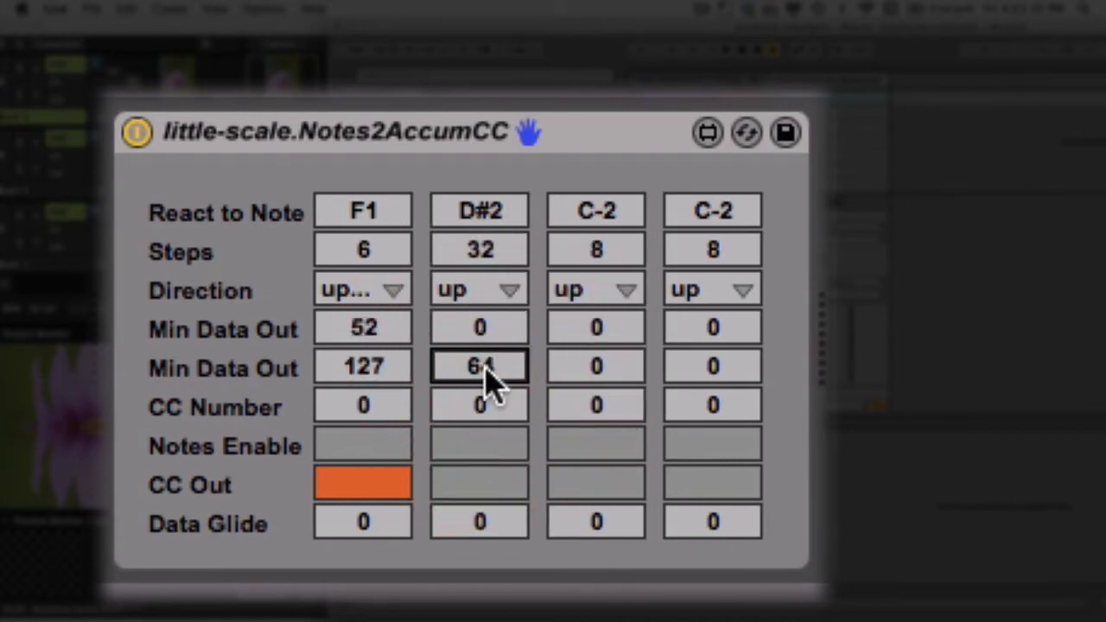
pyautogui.click(485, 406)
pyautogui.write('1')
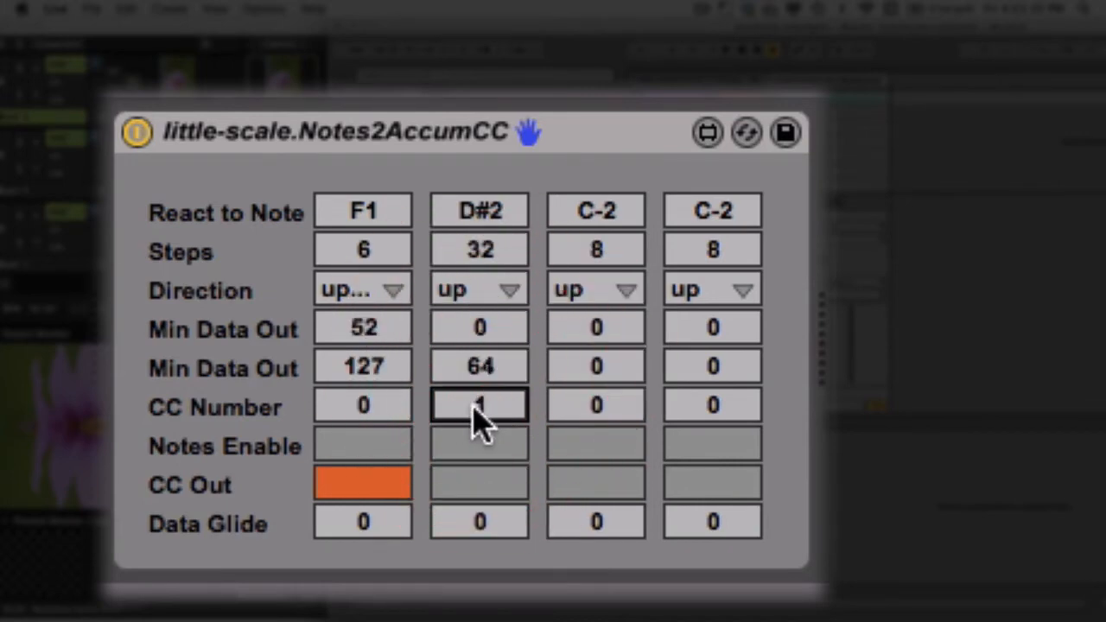
# Disable CC Out for the first column and enable it for the second column
pyautogui.click(380, 490)
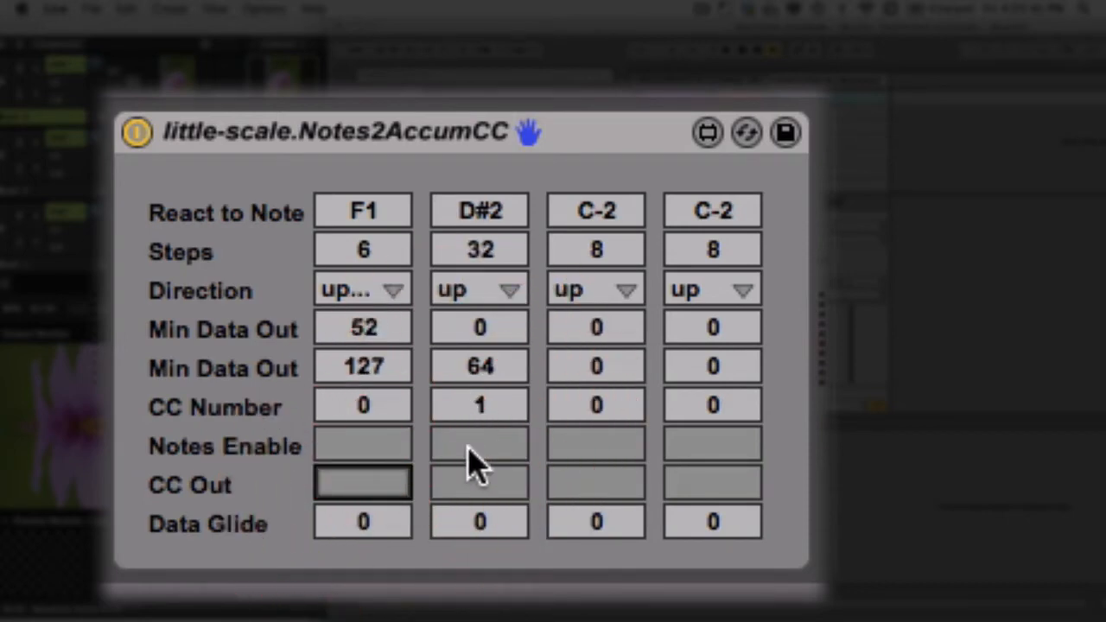
pyautogui.click(480, 486)
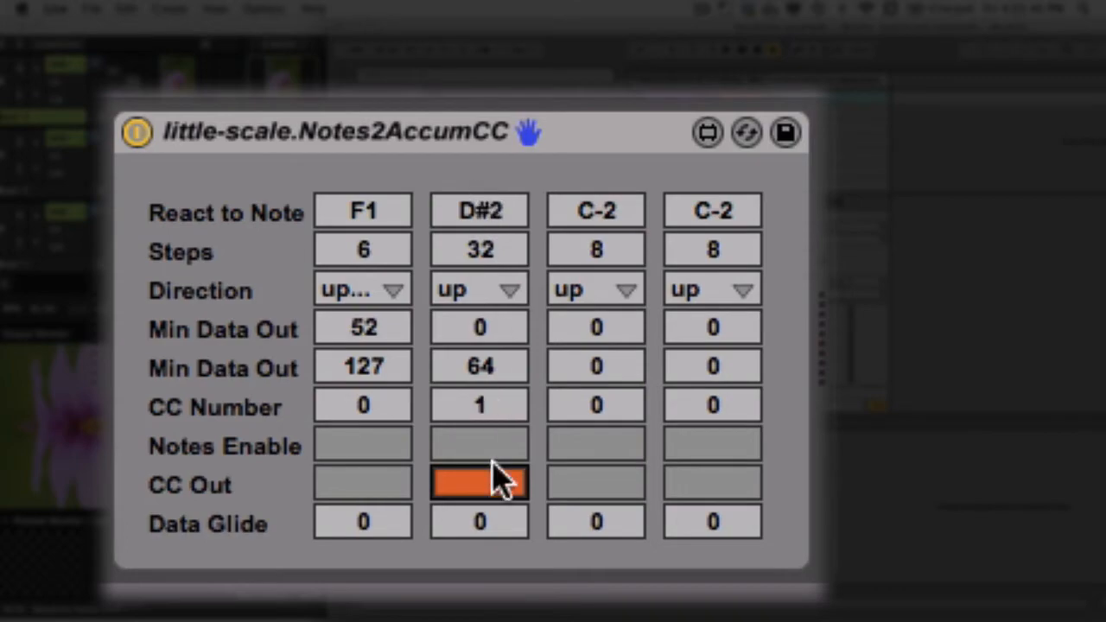
pyautogui.click(375, 481)
pyautogui.click(375, 481)
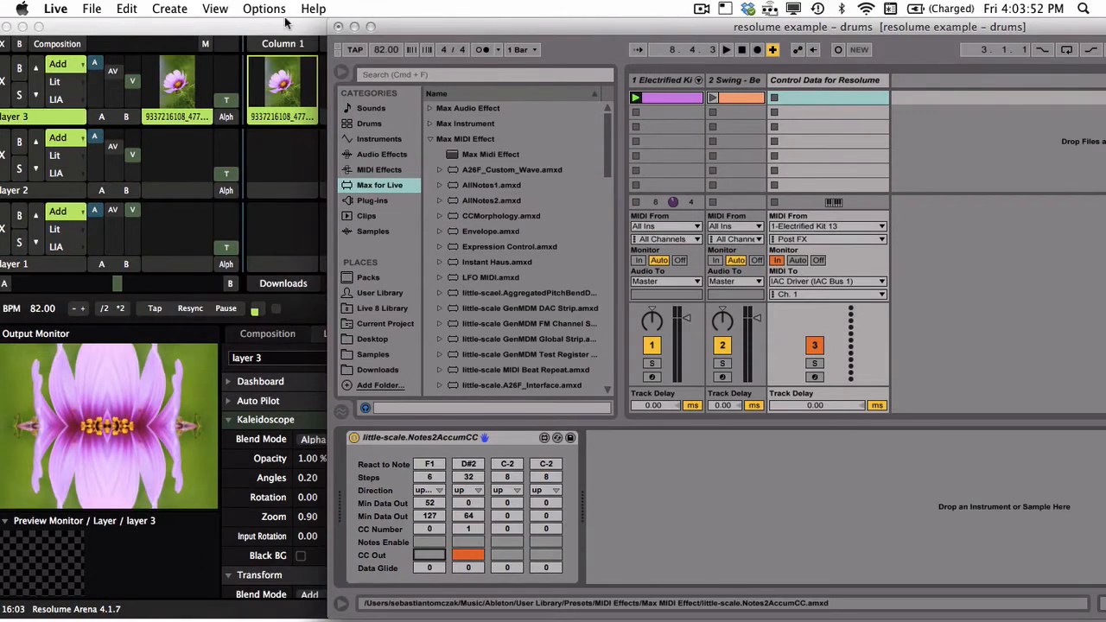
# Switch to Resolume Arena and MIDI-map the Kaleidoscope's Input Rotation in the composition map, playing the Live clip to send its CC
pyautogui.click(288, 23)
pyautogui.click(377, 9)
pyautogui.moveTo(435, 9)
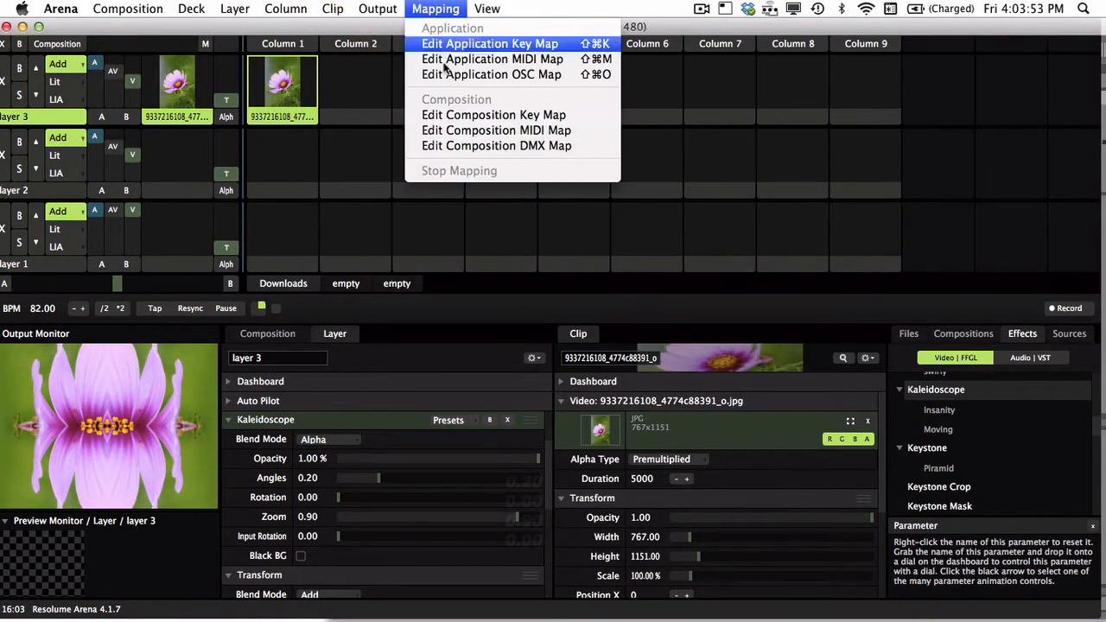
pyautogui.click(477, 131)
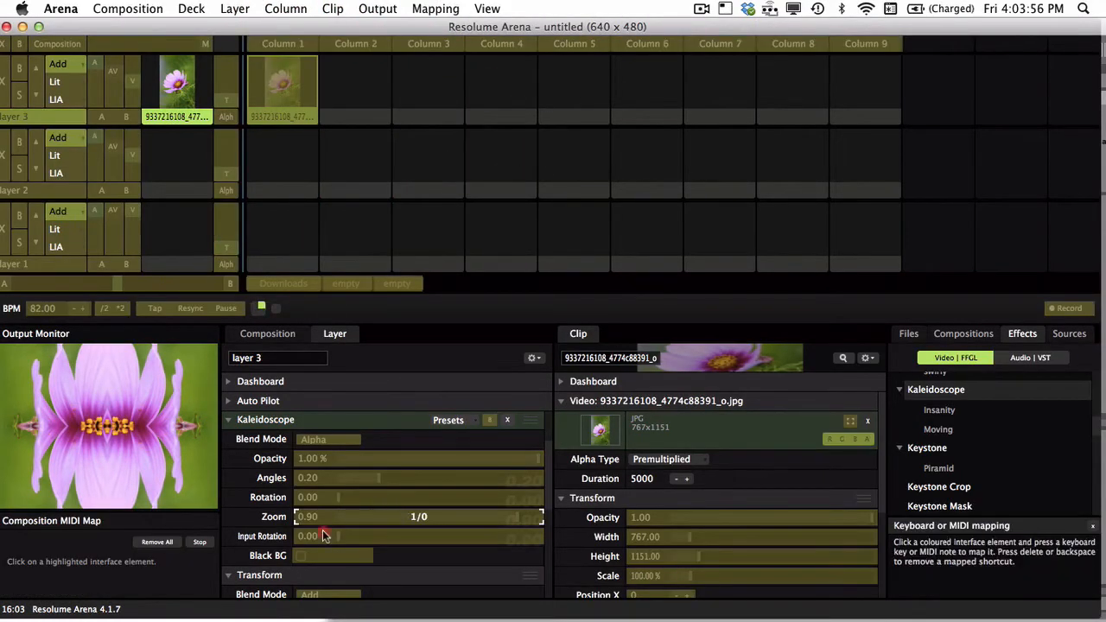
pyautogui.click(325, 535)
pyautogui.press('super+Tab')
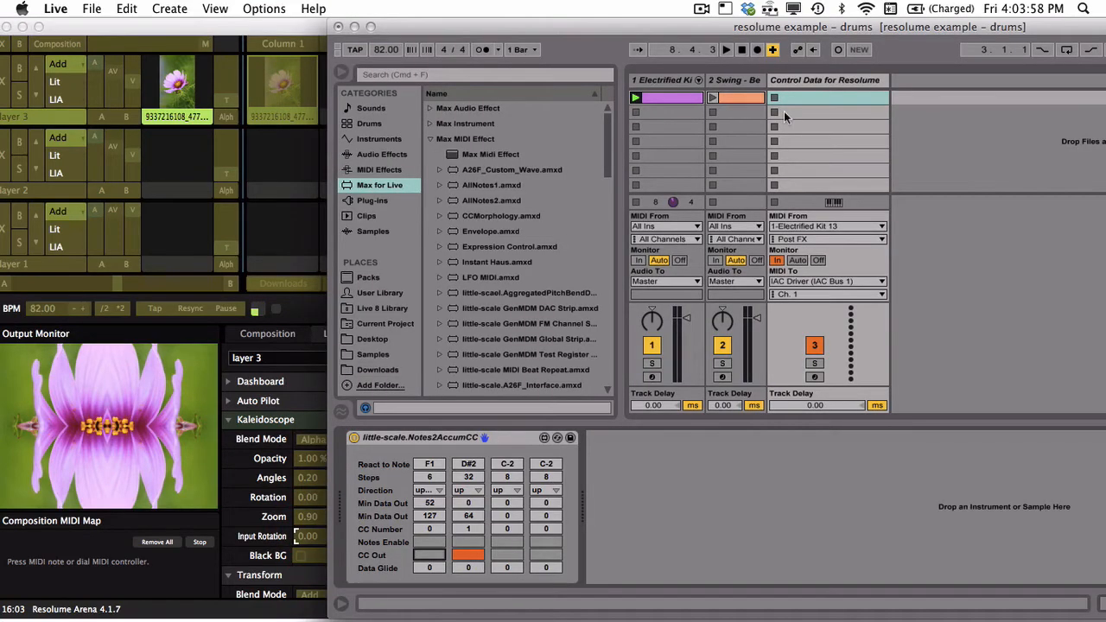
pyautogui.press('super+Tab')
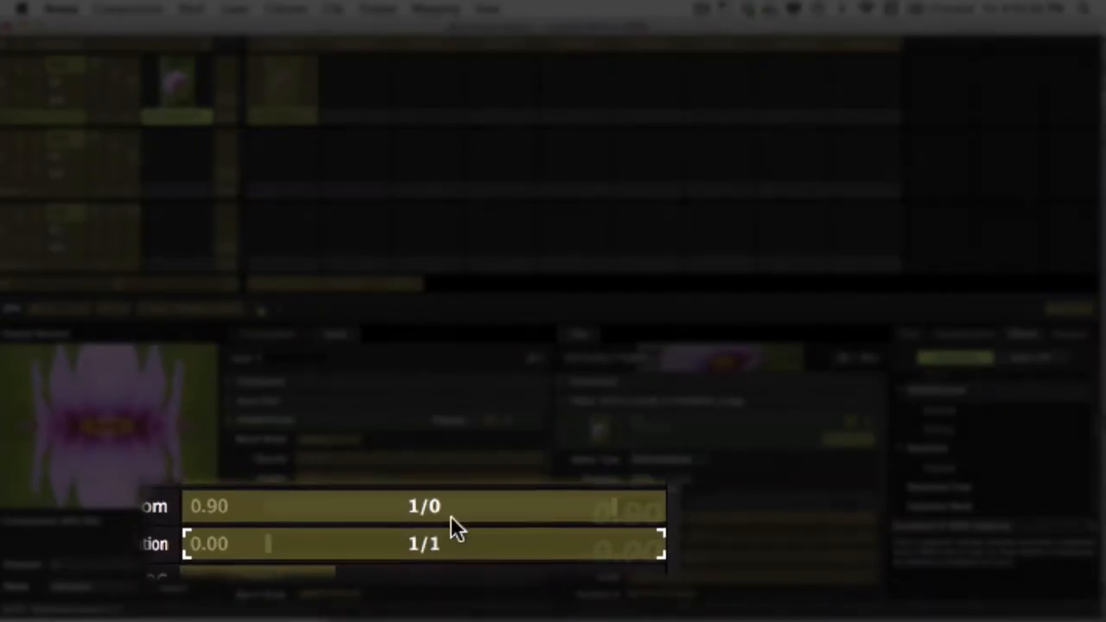
# Stop composition MIDI mapping in Resolume Arena, and return to Ableton Live to play the drum clip
pyautogui.click(377, 8)
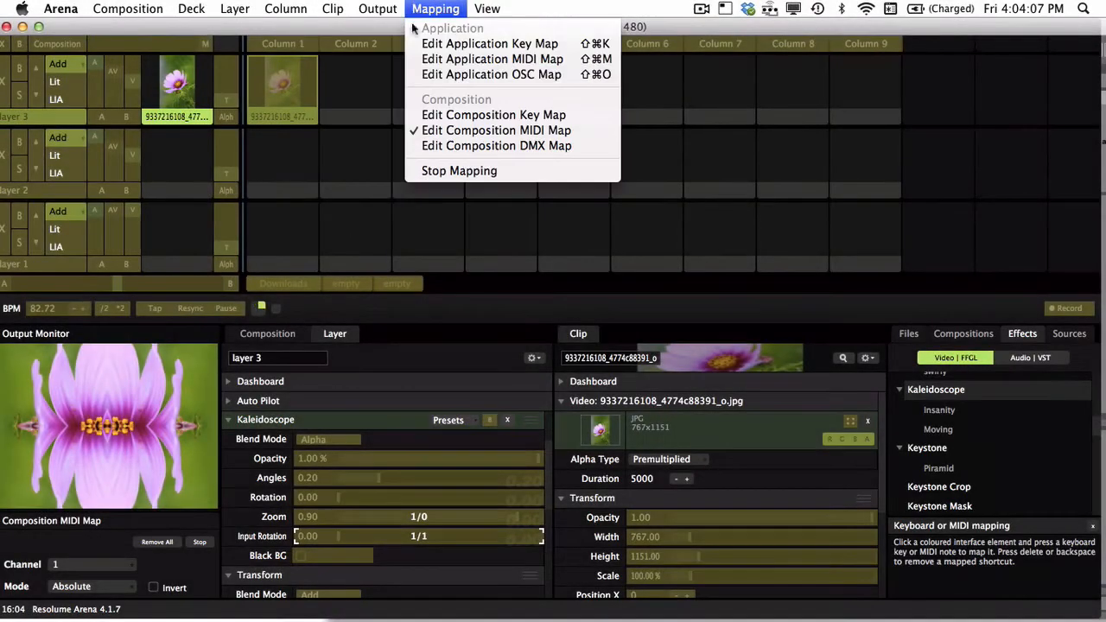
pyautogui.click(424, 130)
pyautogui.press('super+Tab')
pyautogui.press('space')
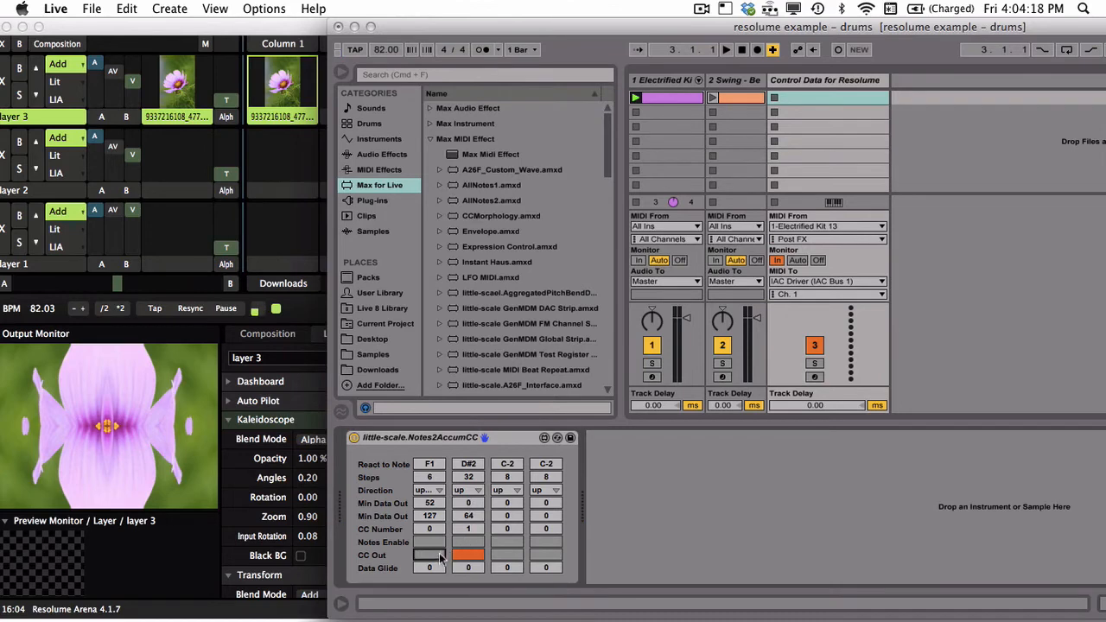
# Set the first column's Data Glide to 100 and its first Min Data Out value to 0
pyautogui.click(429, 568)
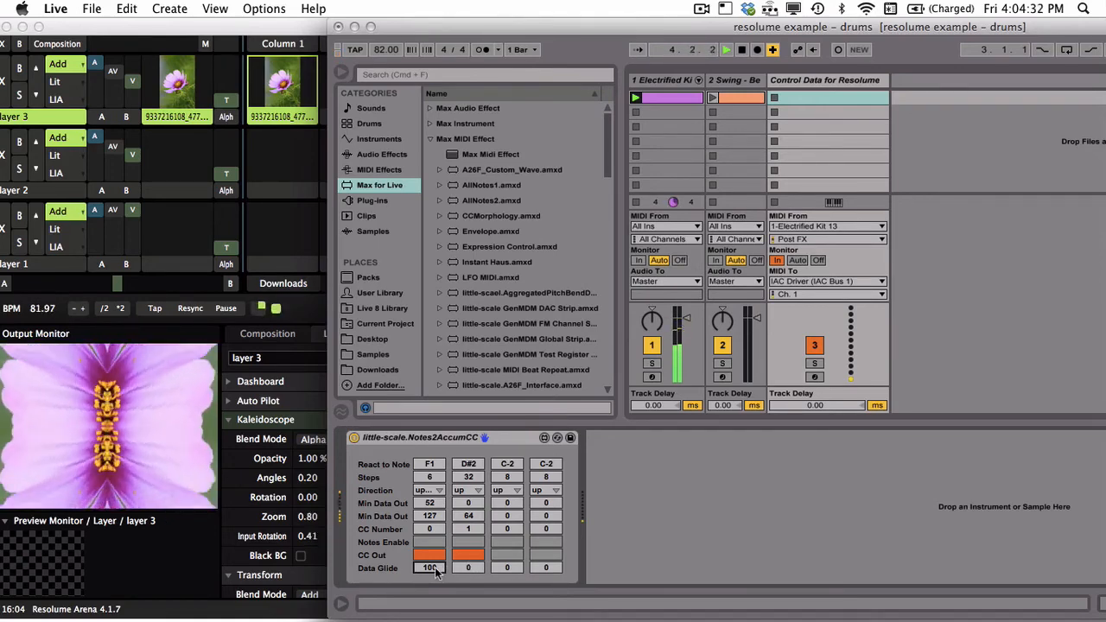
pyautogui.click(434, 517)
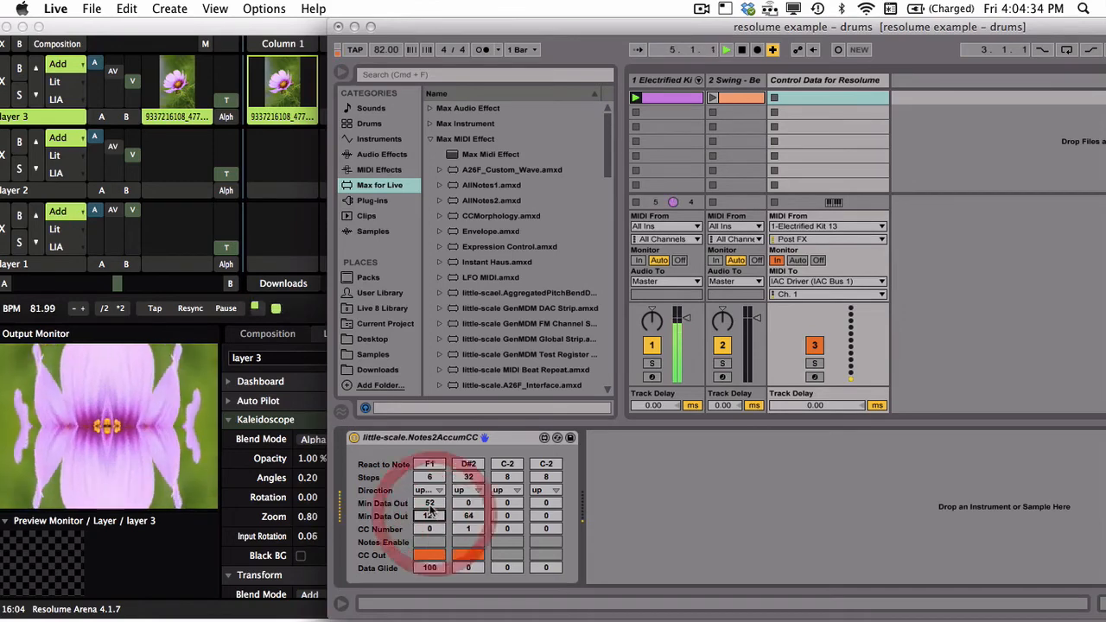
pyautogui.moveTo(430, 504); pyautogui.dragTo(429, 494)
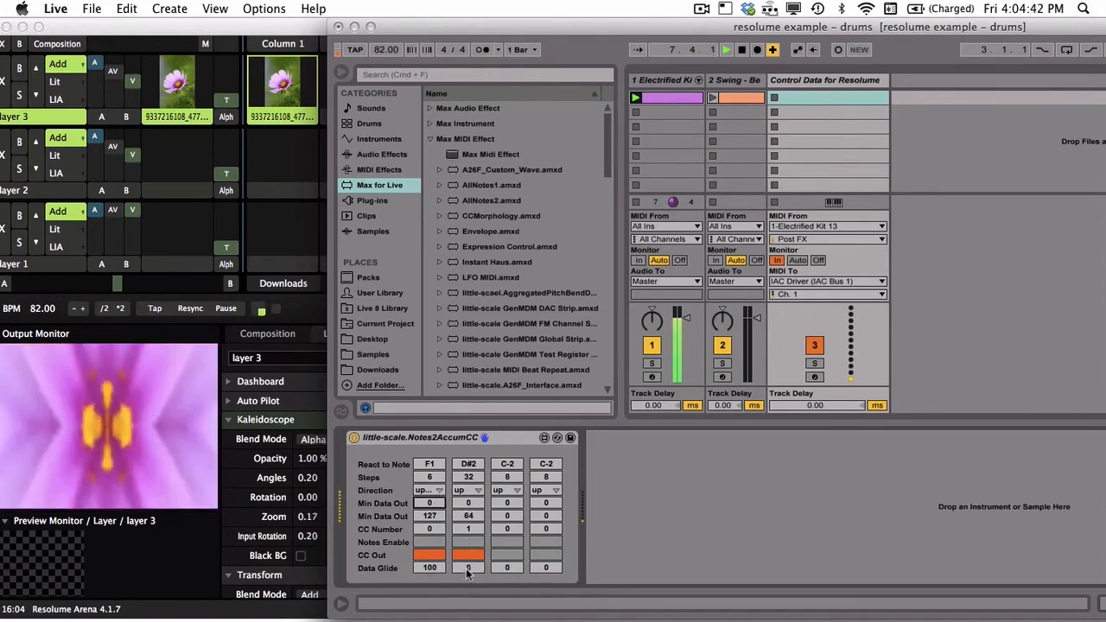
# Try a Data Glide of 200 in the second column, settle on 100, and set the first column's first Min Data Out value to 50
pyautogui.moveTo(467, 568); pyautogui.dragTo(468, 561)
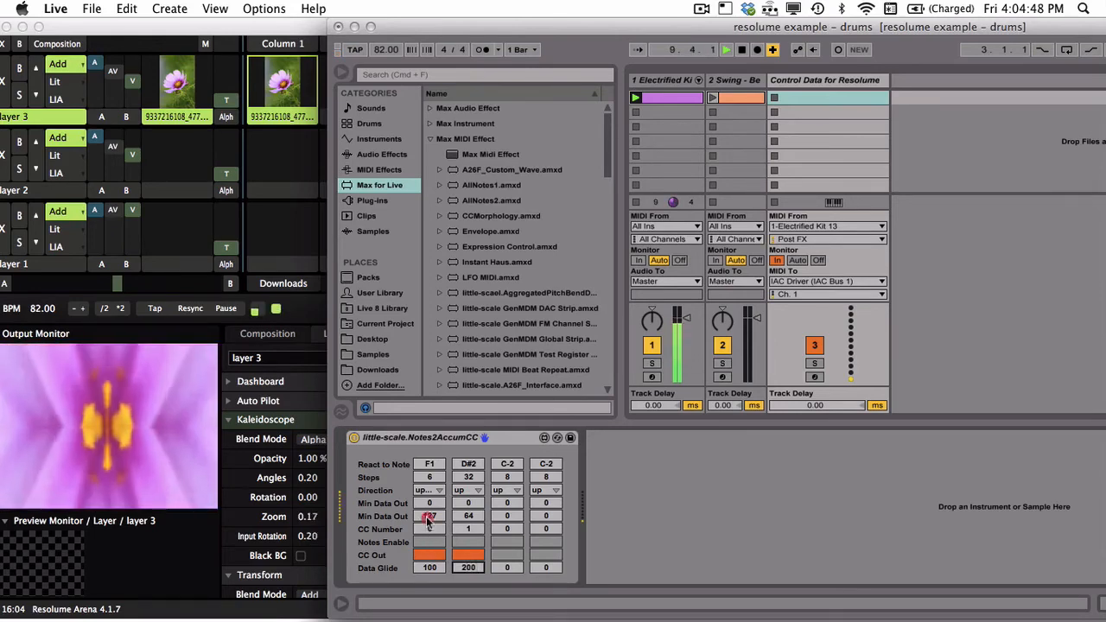
pyautogui.moveTo(429, 503); pyautogui.dragTo(430, 451)
pyautogui.moveTo(430, 510); pyautogui.dragTo(430, 516)
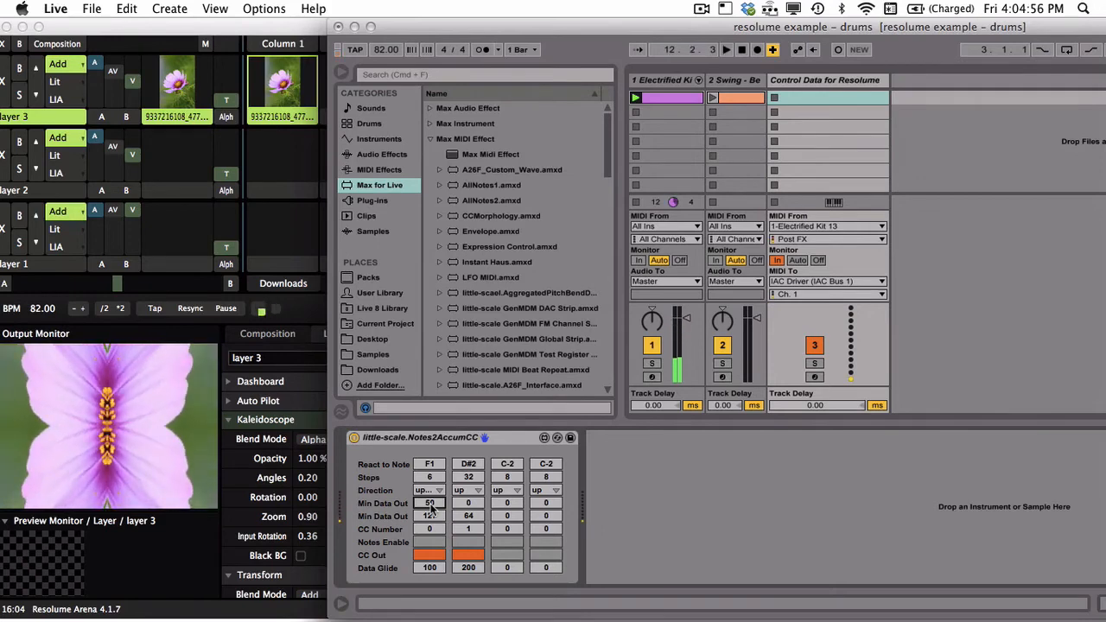
pyautogui.click(470, 569)
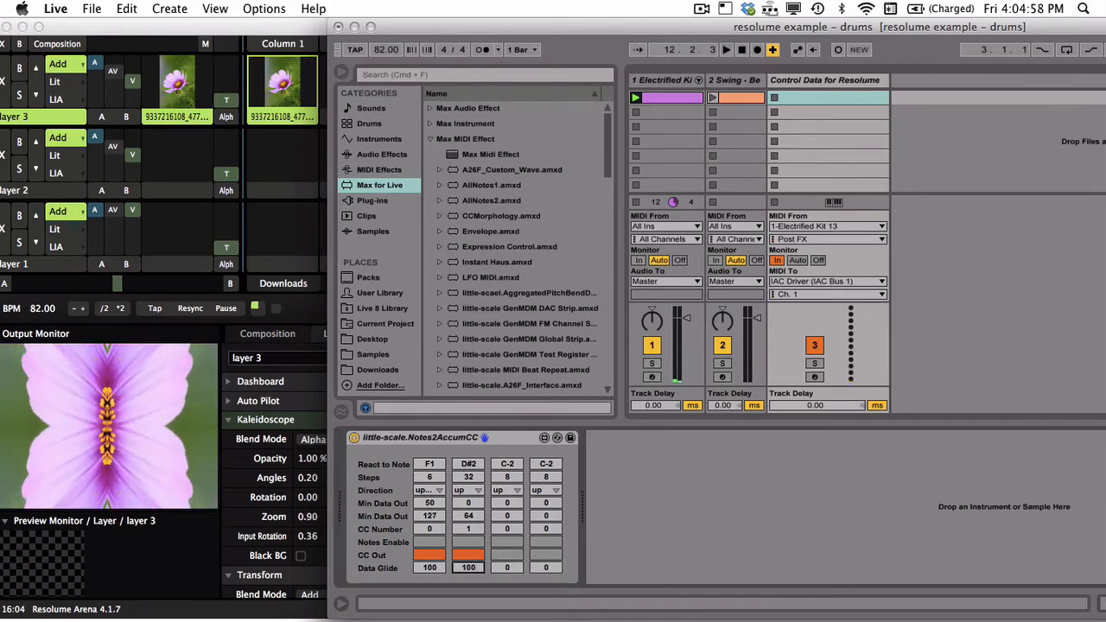
# Identify the note of the Clave Electrified 13 row in the Electrified Kit clip and return to the control data track's device
pyautogui.click(642, 515)
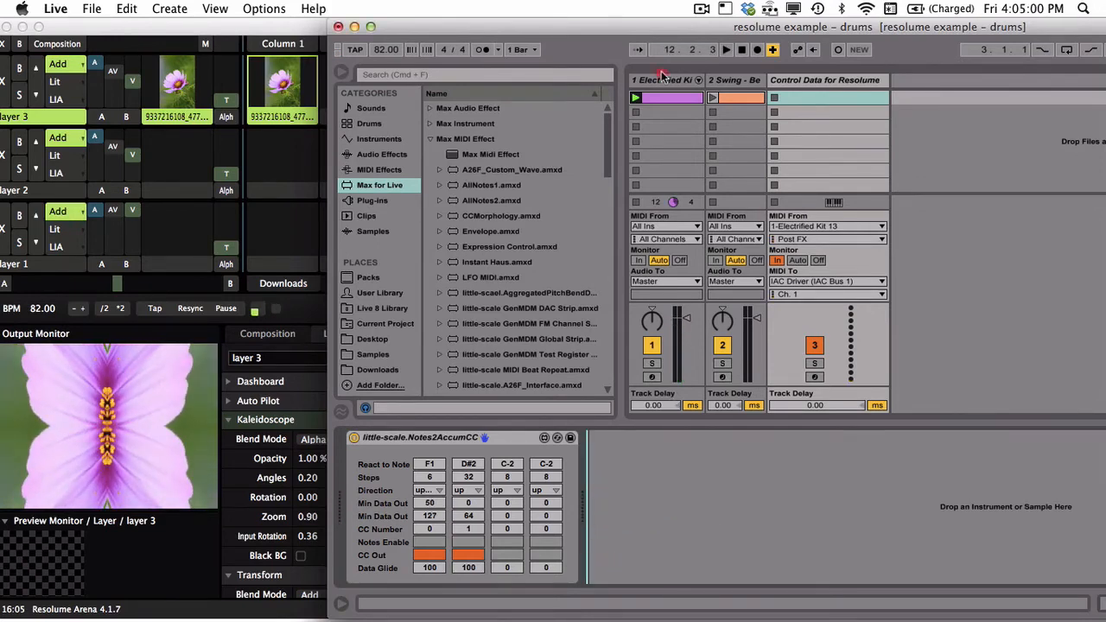
pyautogui.doubleClick(666, 97)
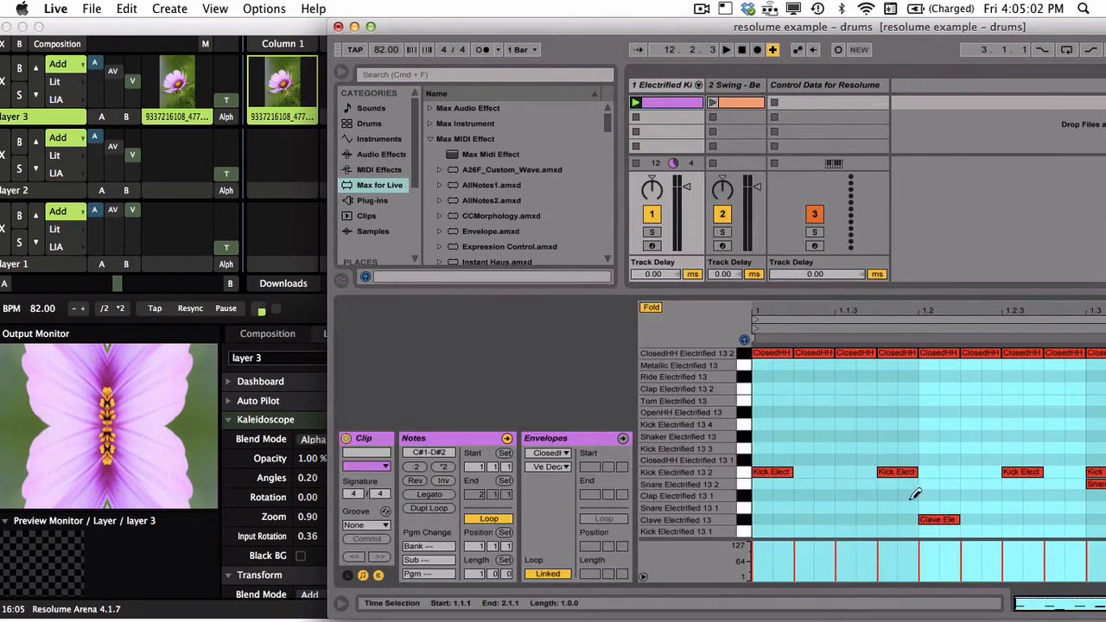
pyautogui.click(796, 84)
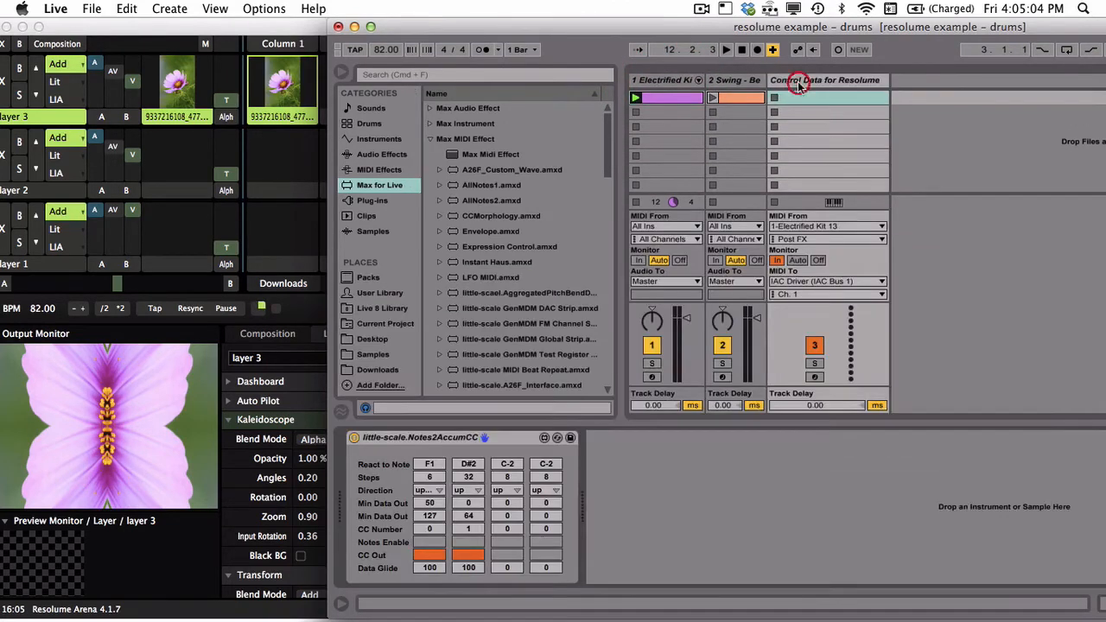
pyautogui.click(665, 80)
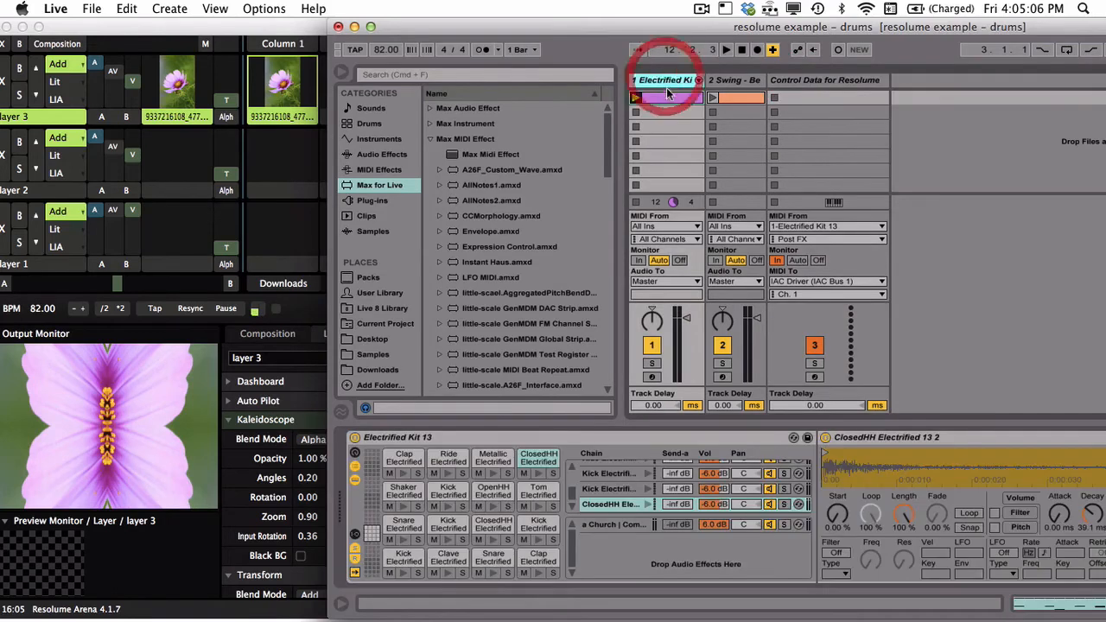
pyautogui.click(665, 97)
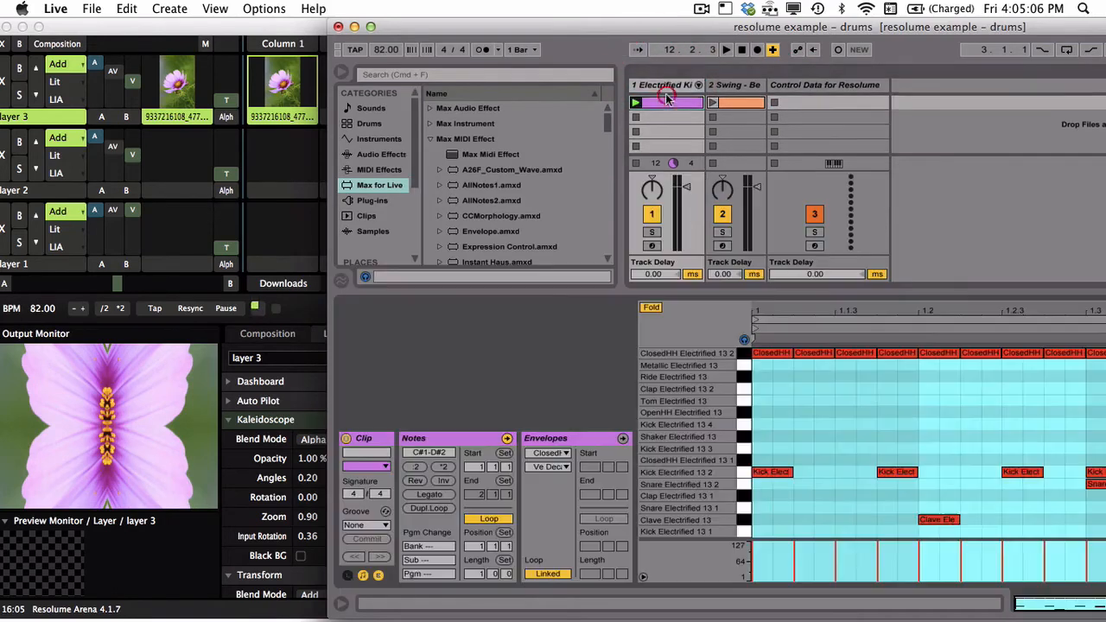
pyautogui.click(743, 520)
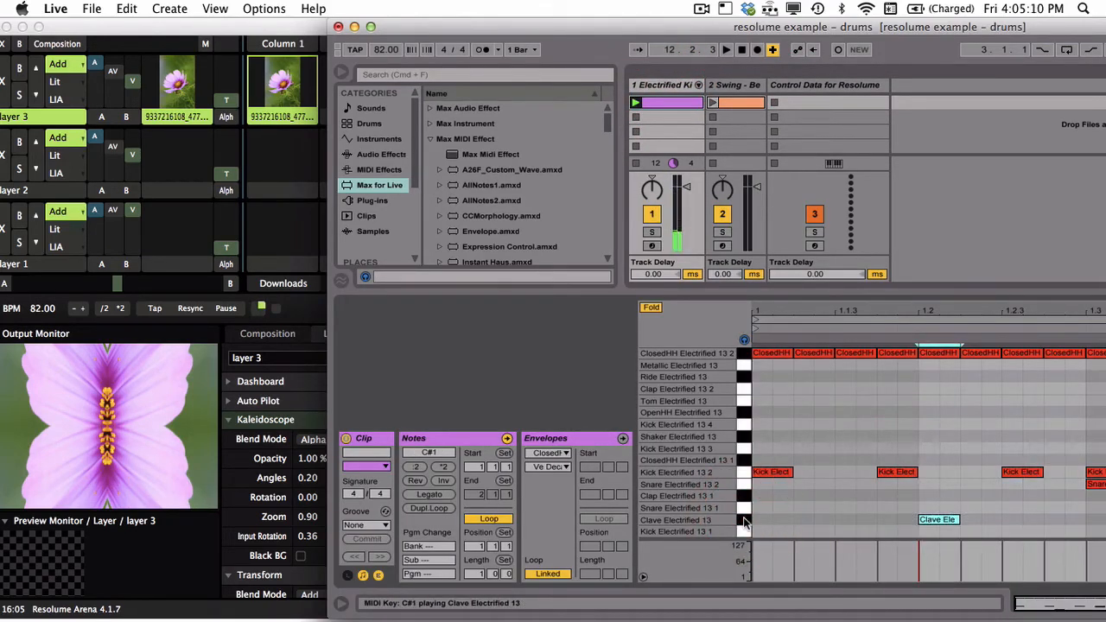
pyautogui.click(821, 84)
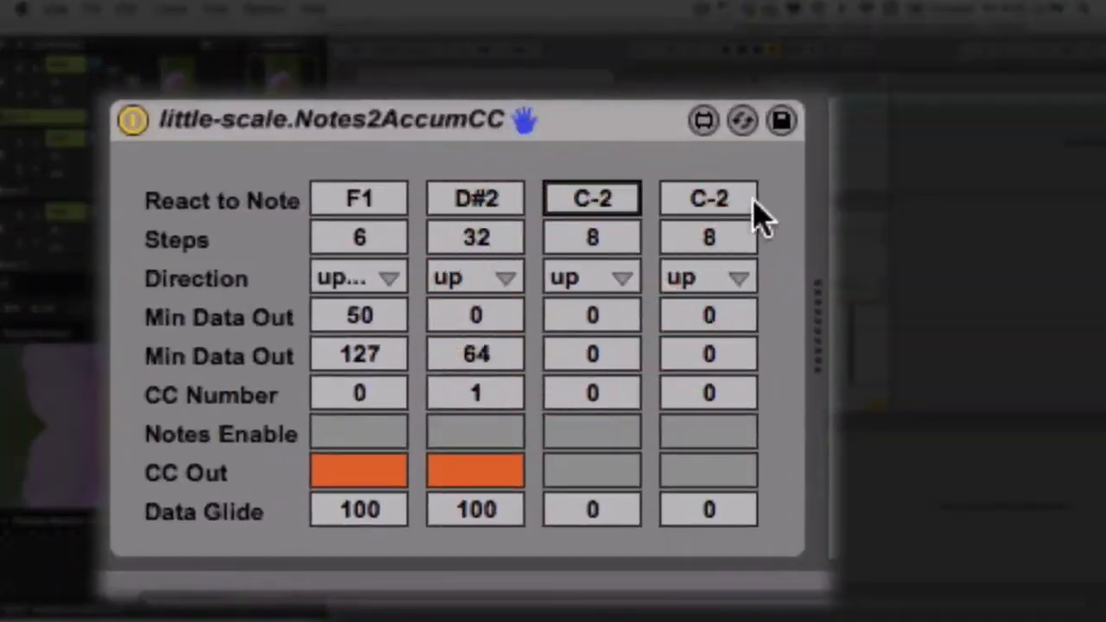
# Configure the third column to react to note C#1 with 4 Steps, Direction updown and CC Number 2
pyautogui.write('C#1')
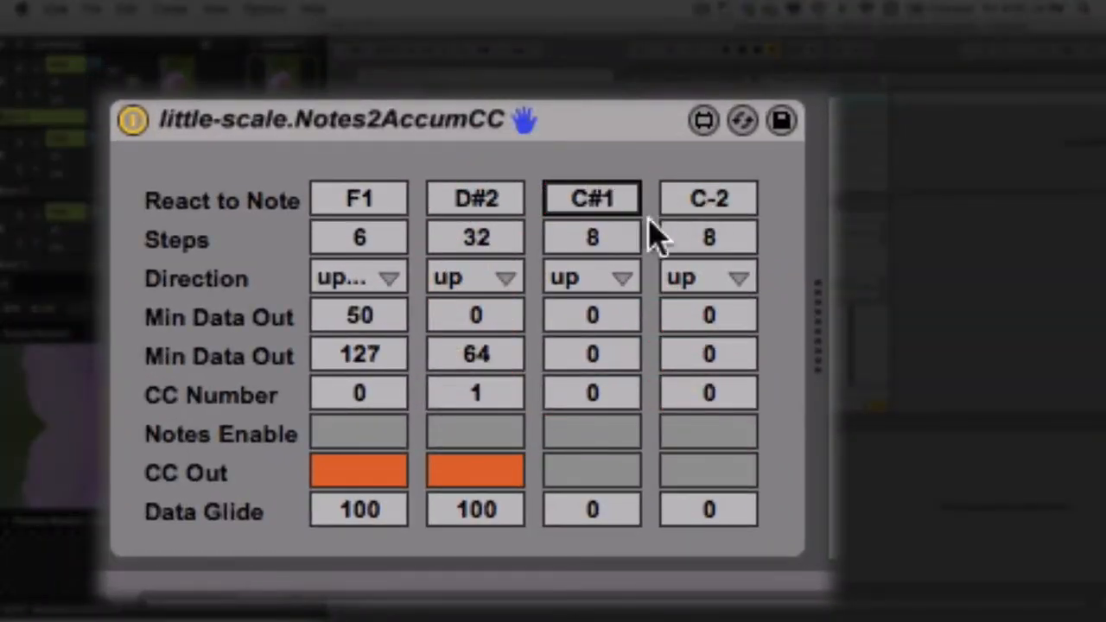
pyautogui.click(600, 233)
pyautogui.write('4')
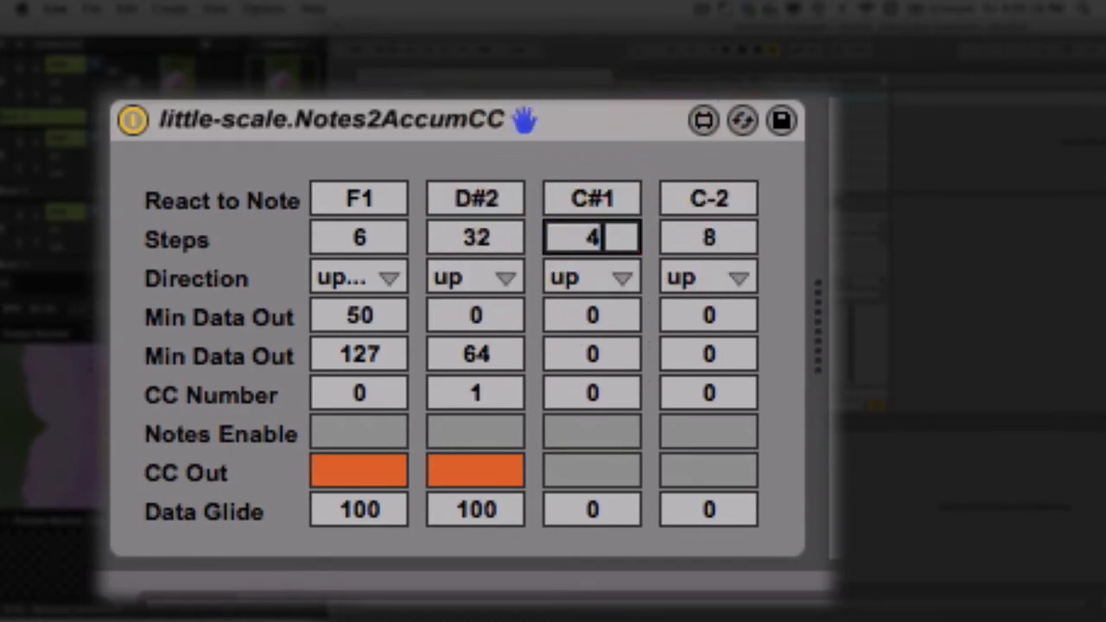
pyautogui.click(587, 246)
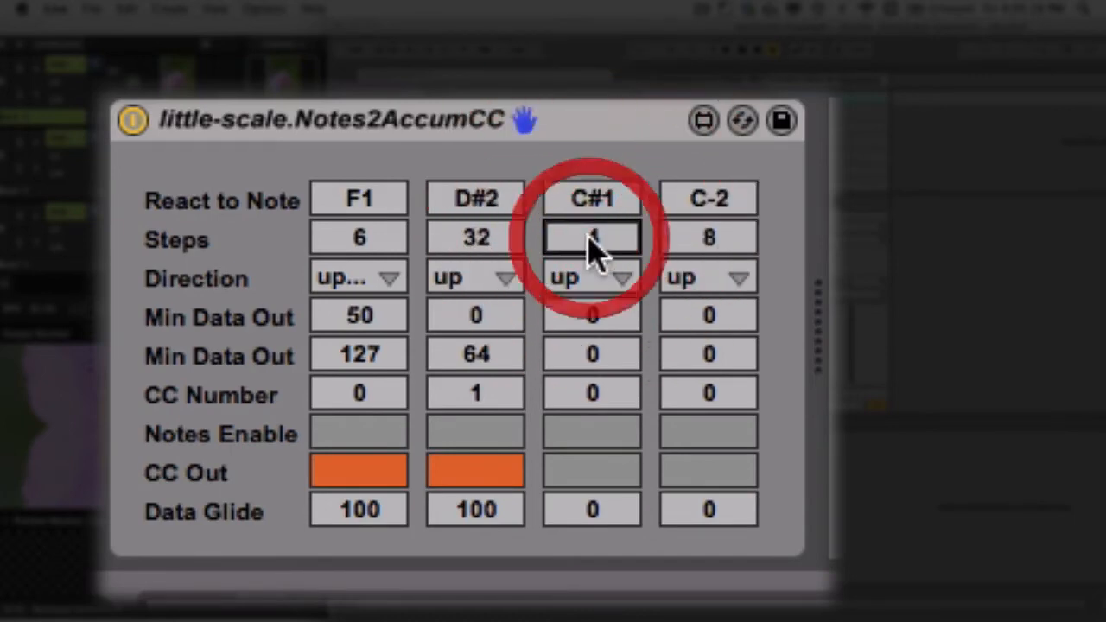
pyautogui.click(600, 286)
pyautogui.click(648, 413)
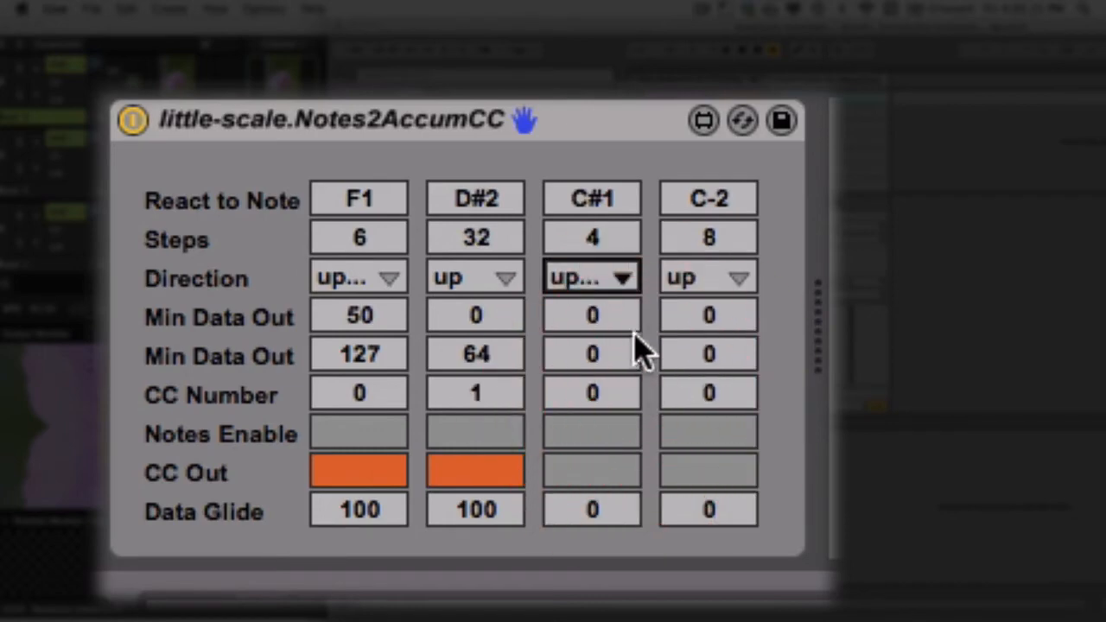
pyautogui.click(596, 396)
pyautogui.write('2')
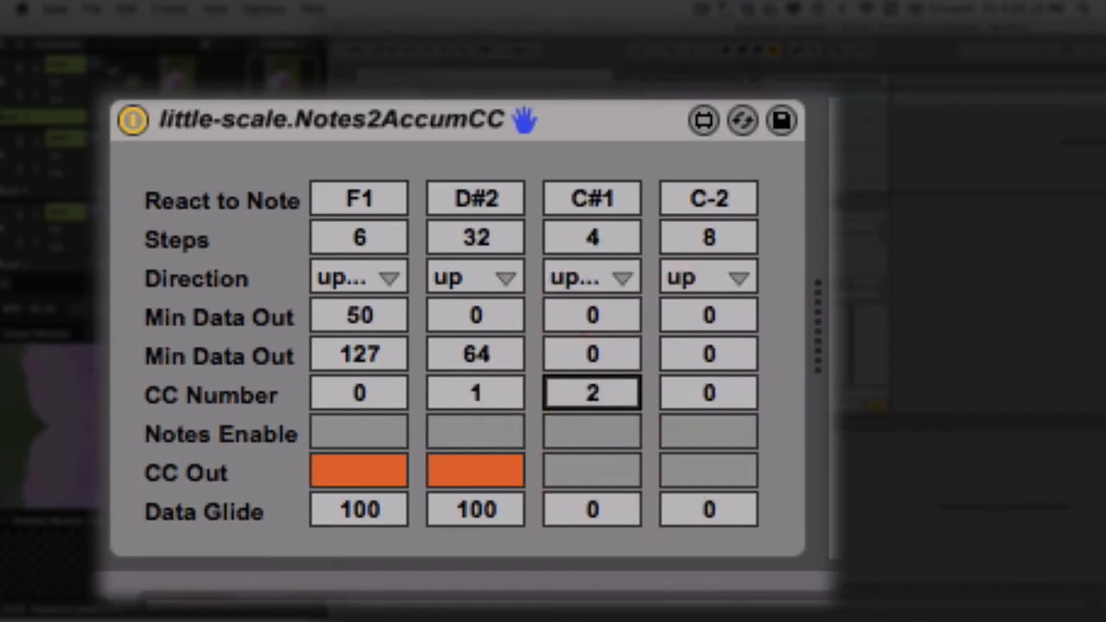
# Set the third column's two Min Data Out values to 32 and 91 and make it the only column with CC Out enabled
pyautogui.moveTo(596, 363); pyautogui.dragTo(605, 407)
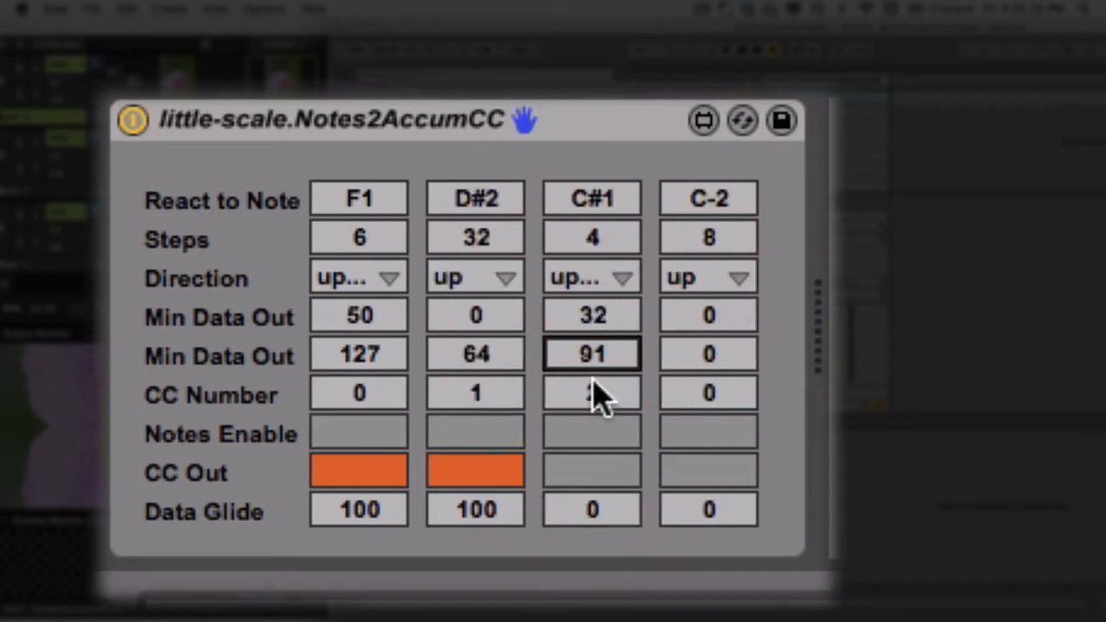
pyautogui.click(518, 471)
pyautogui.click(382, 470)
pyautogui.click(592, 471)
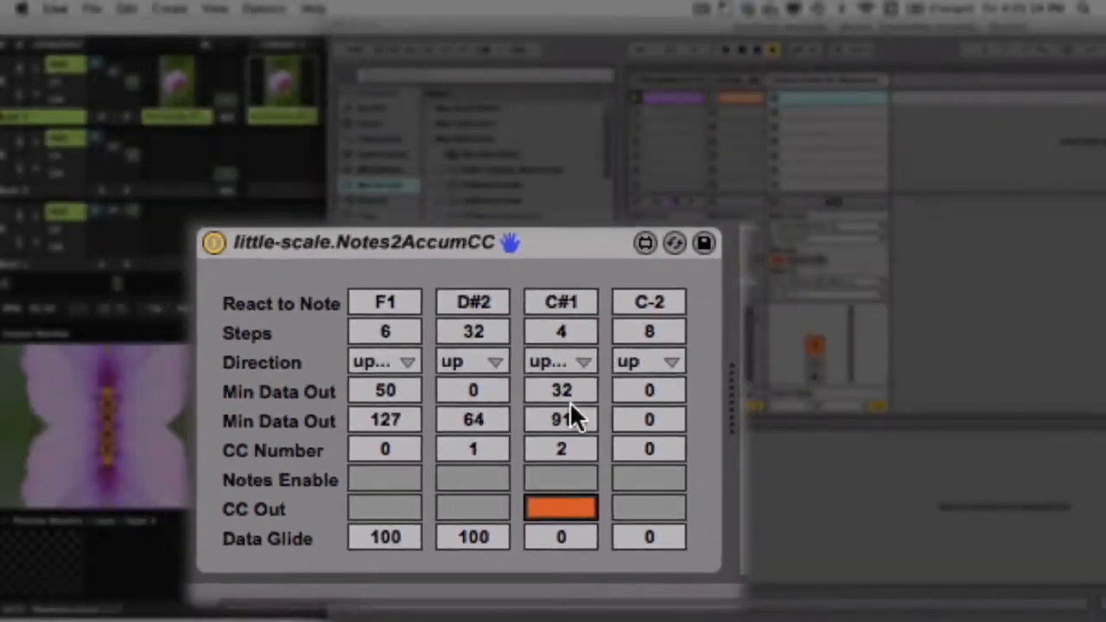
# Map Kaleidoscope's Rotation in Resolume Arena's composition MIDI map to the third column's CC by playing the Live set, and leave mapping mode
pyautogui.press('super+Tab')
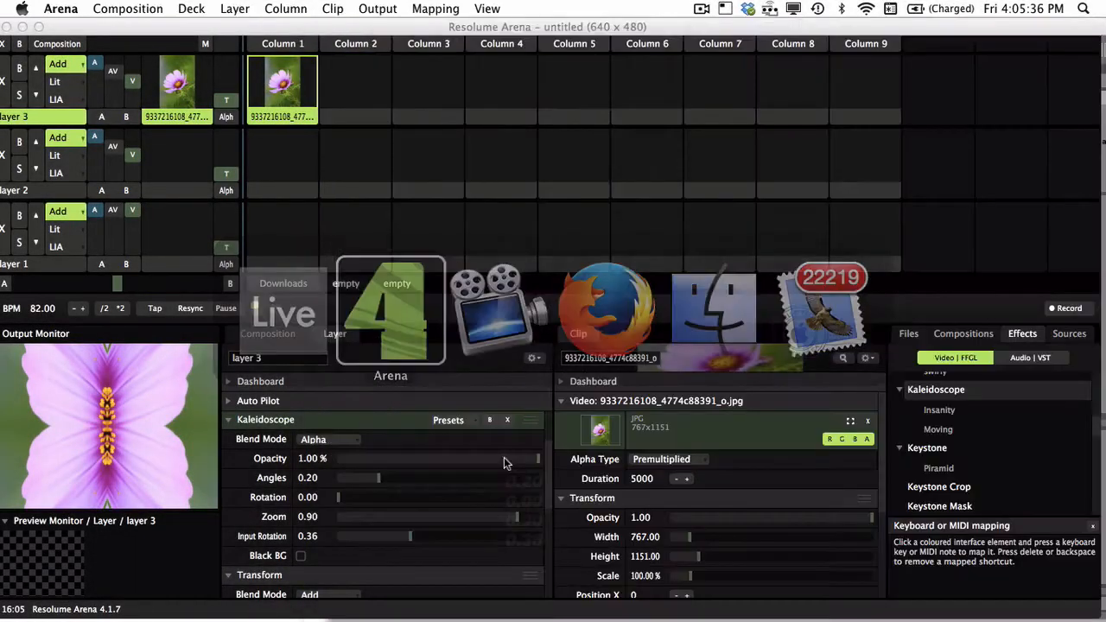
pyautogui.click(435, 9)
pyautogui.click(452, 129)
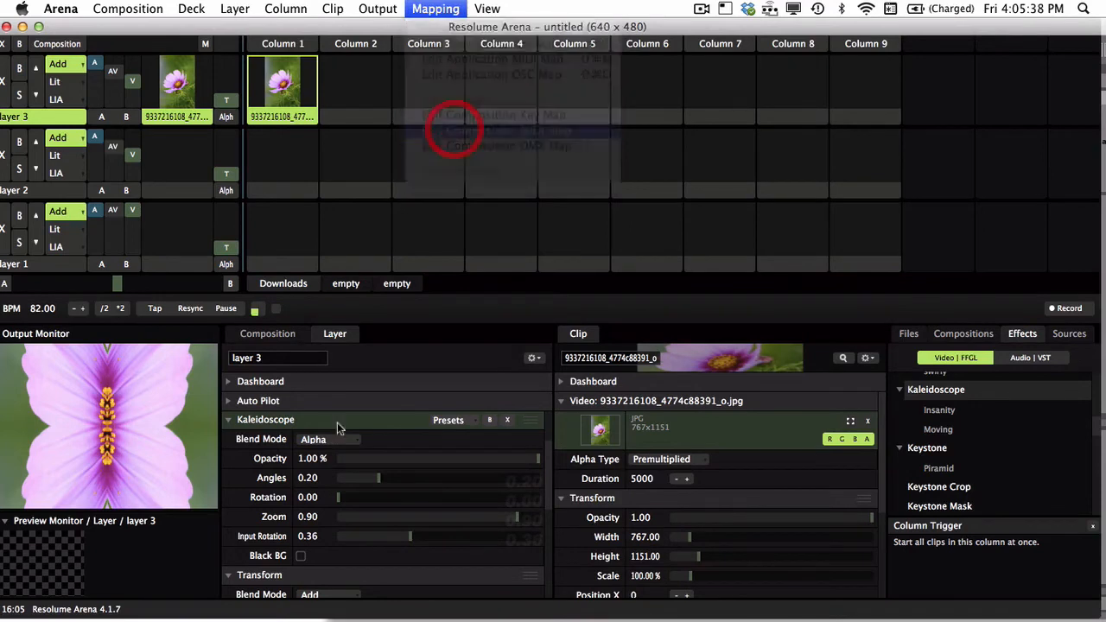
pyautogui.click(337, 495)
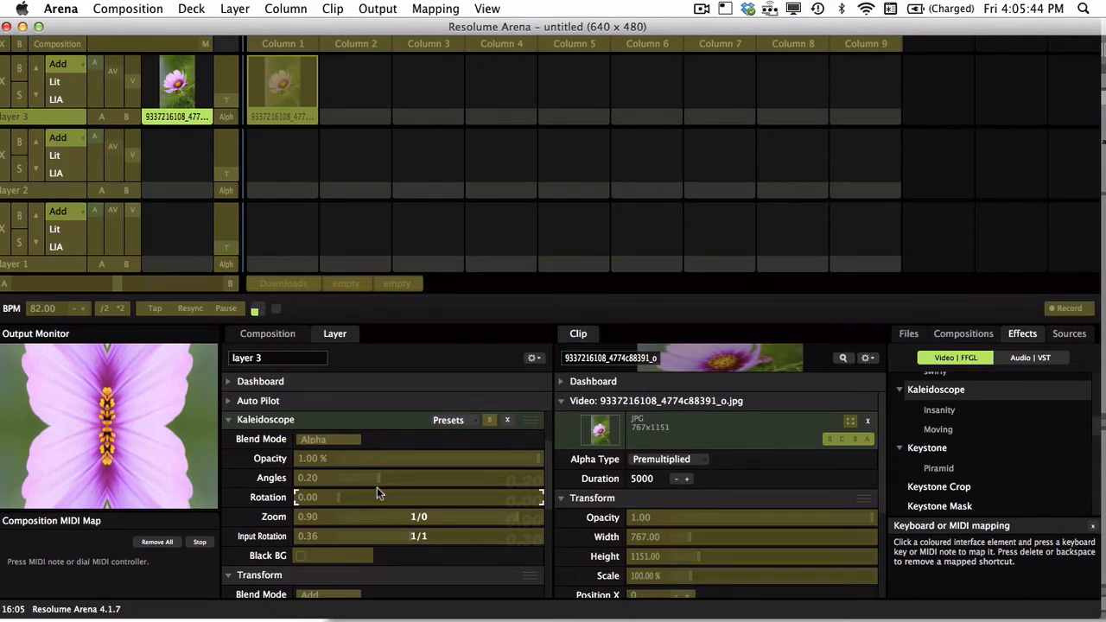
pyautogui.press('super+Tab')
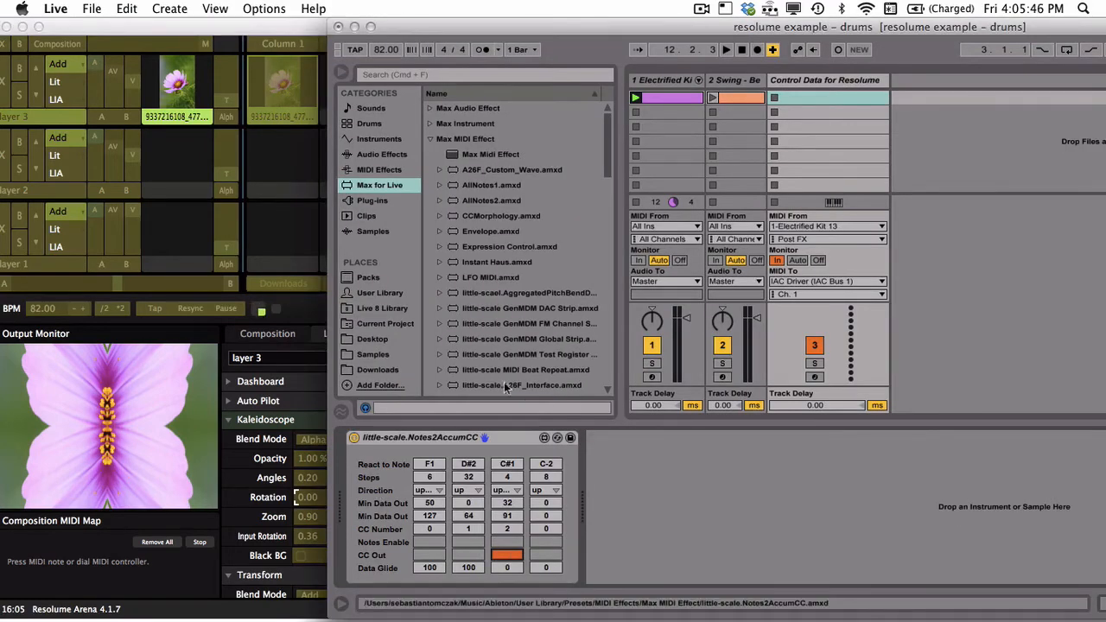
pyautogui.press('space')
pyautogui.click(294, 29)
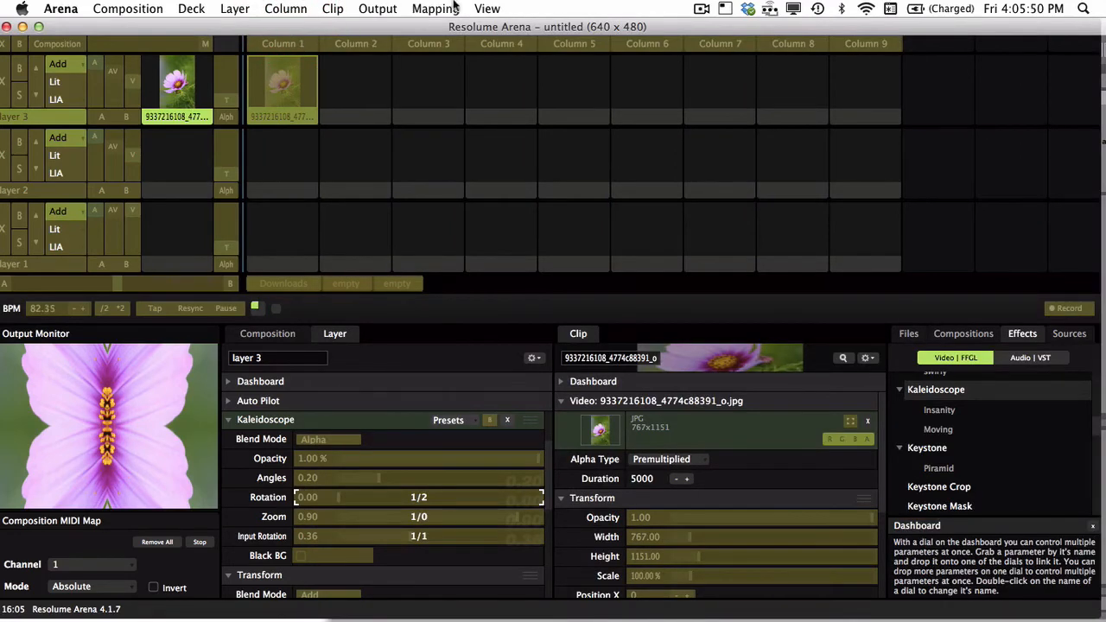
pyautogui.click(451, 8)
pyautogui.click(466, 130)
# Switch to Live and set the third column's Data Glide to 500 after trying 400
pyautogui.press('super+Tab')
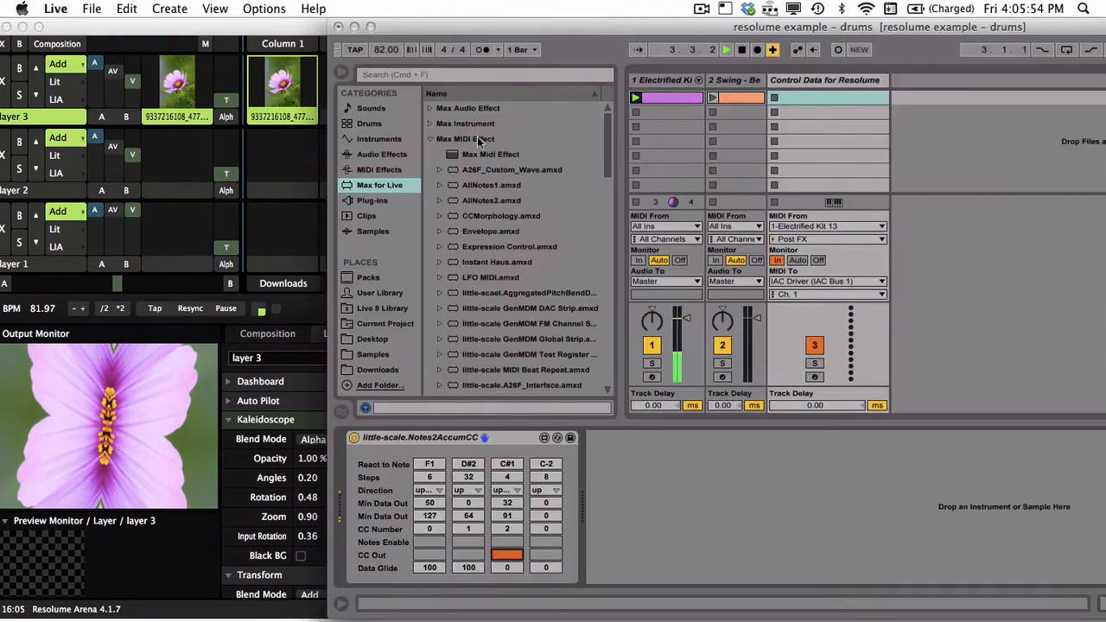
pyautogui.write('400')
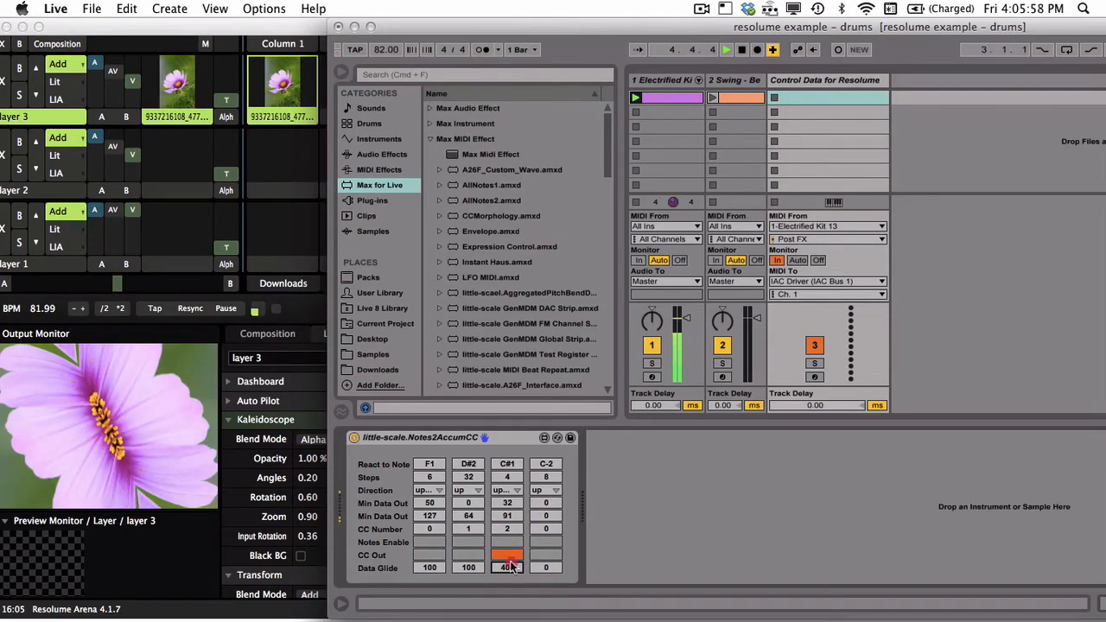
pyautogui.click(511, 566)
pyautogui.write('500')
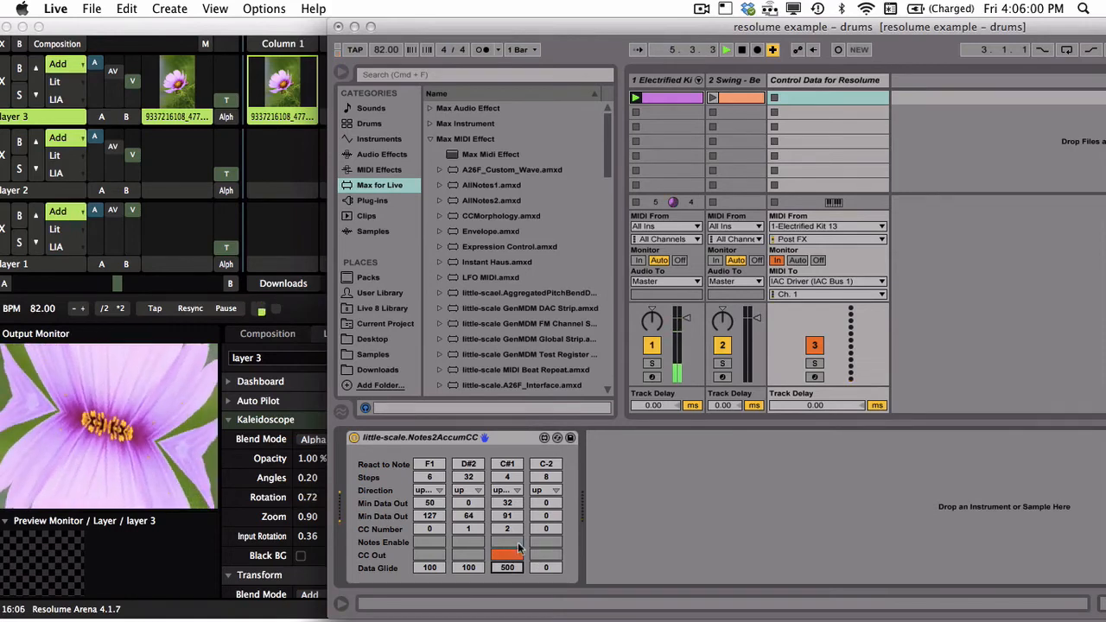
# Set the third column's two Min Data Out values to 0 and 127 and enable CC Out for the first two columns
pyautogui.moveTo(512, 533); pyautogui.dragTo(508, 583)
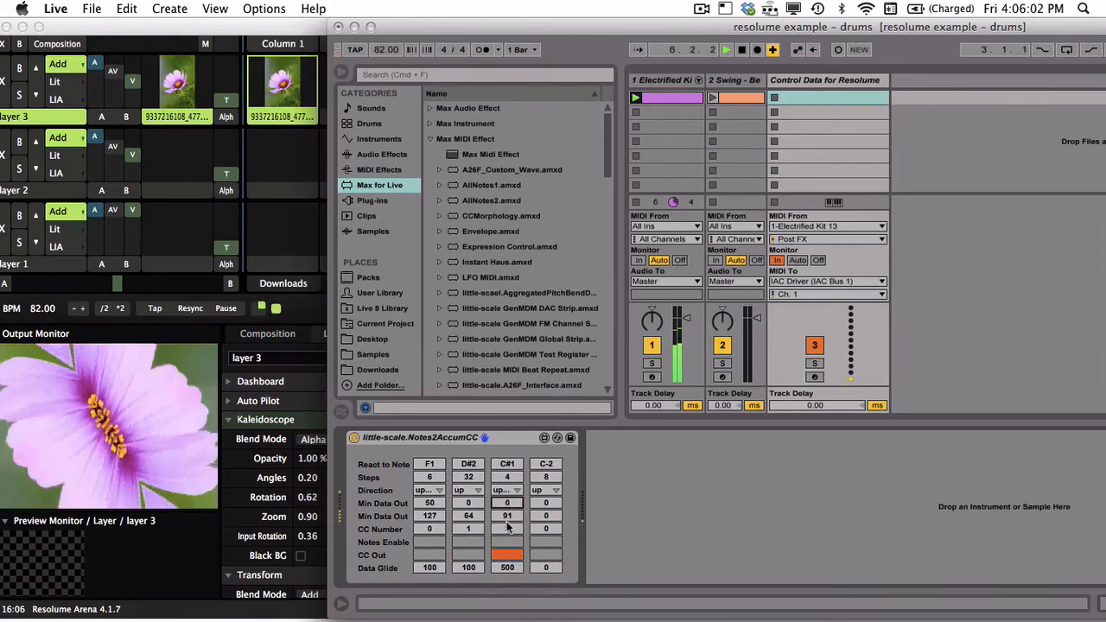
pyautogui.click(507, 525)
pyautogui.click(513, 517)
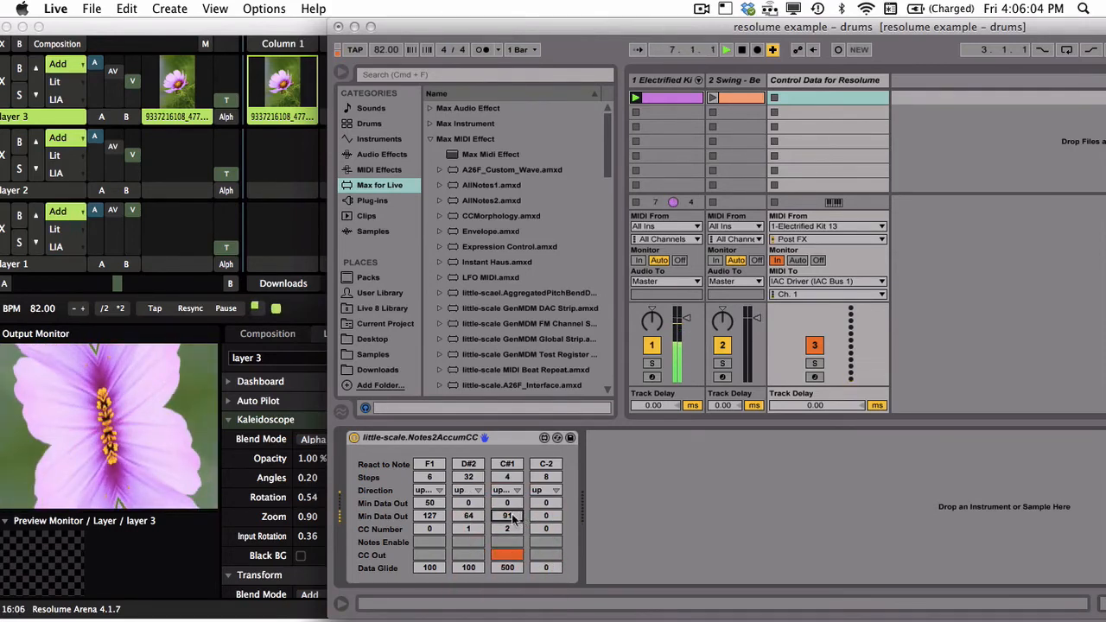
pyautogui.write('127')
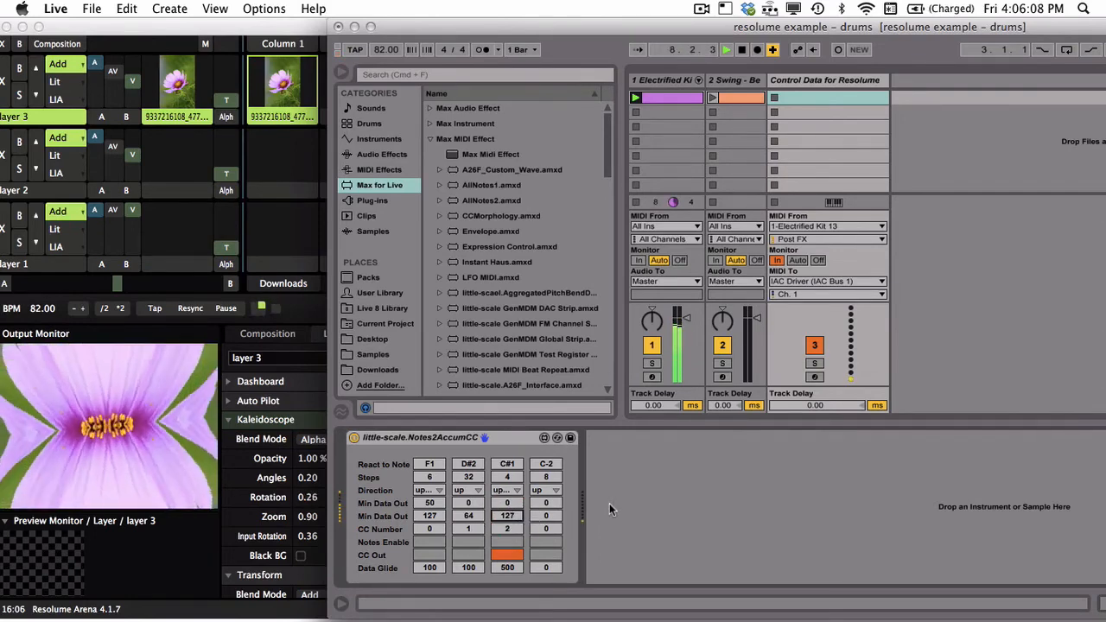
pyautogui.click(430, 555)
pyautogui.click(472, 556)
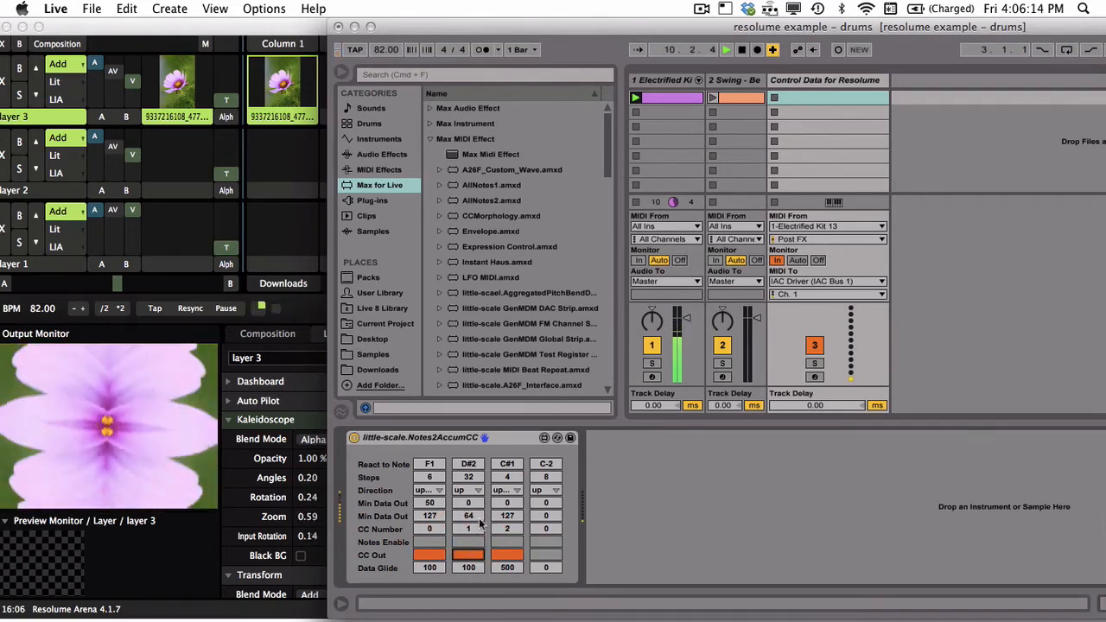
# Set the second column's Direction to updown and the third column's Data Glide to 700
pyautogui.click(478, 495)
pyautogui.click(479, 531)
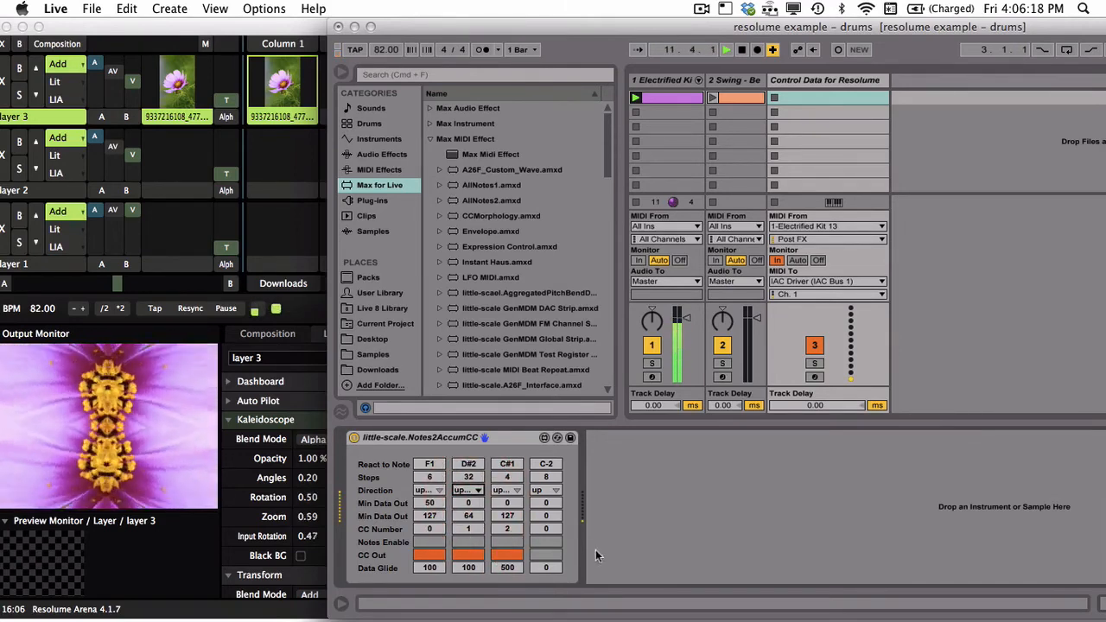
pyautogui.moveTo(507, 567); pyautogui.dragTo(506, 570)
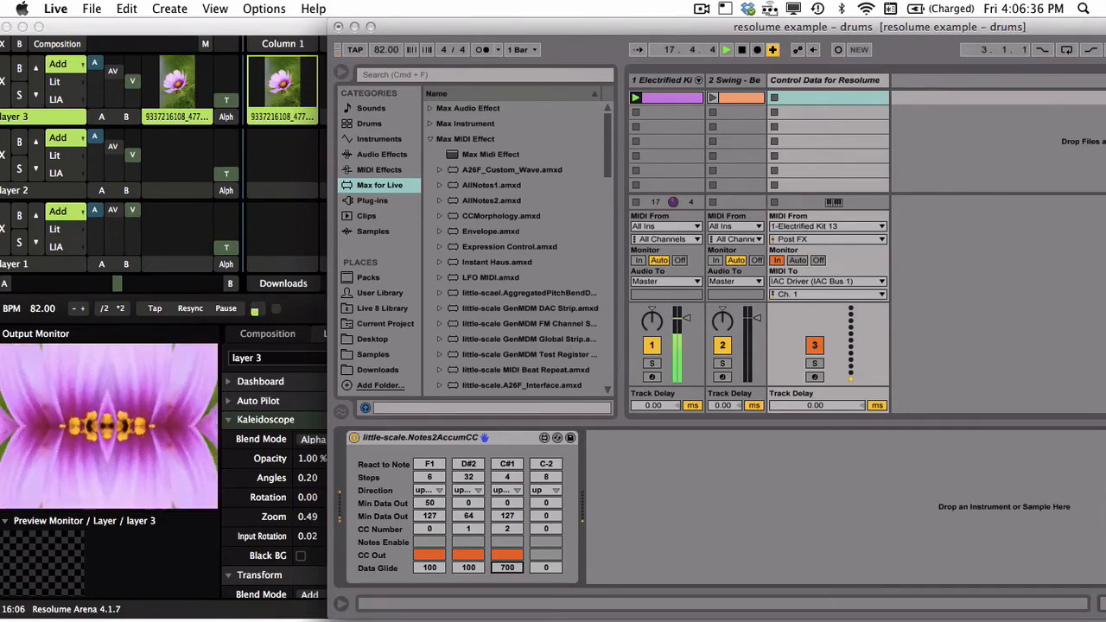
# Switch to Resolume Arena and add the Blur video effect to layer 3
pyautogui.click(272, 29)
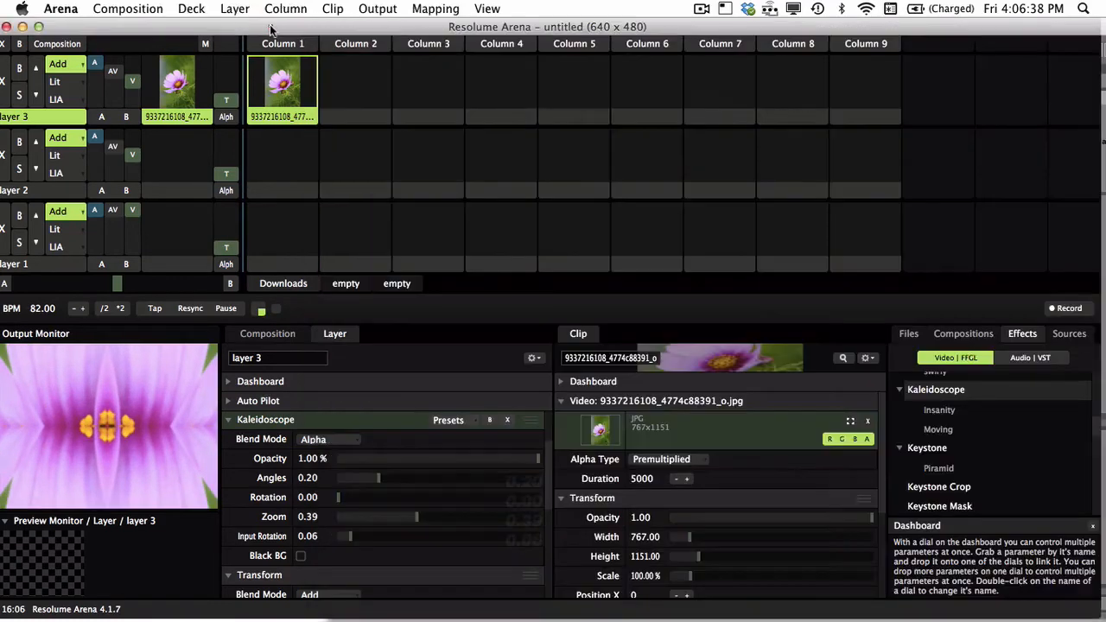
pyautogui.click(1021, 338)
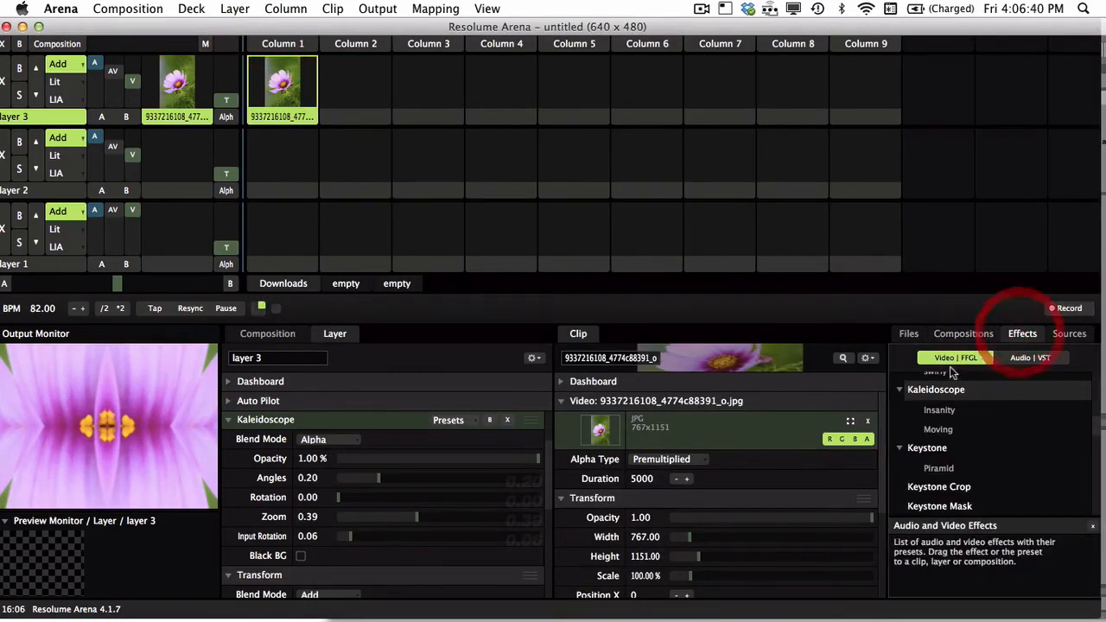
pyautogui.scroll(6, 954, 424)
pyautogui.scroll(10, 954, 419)
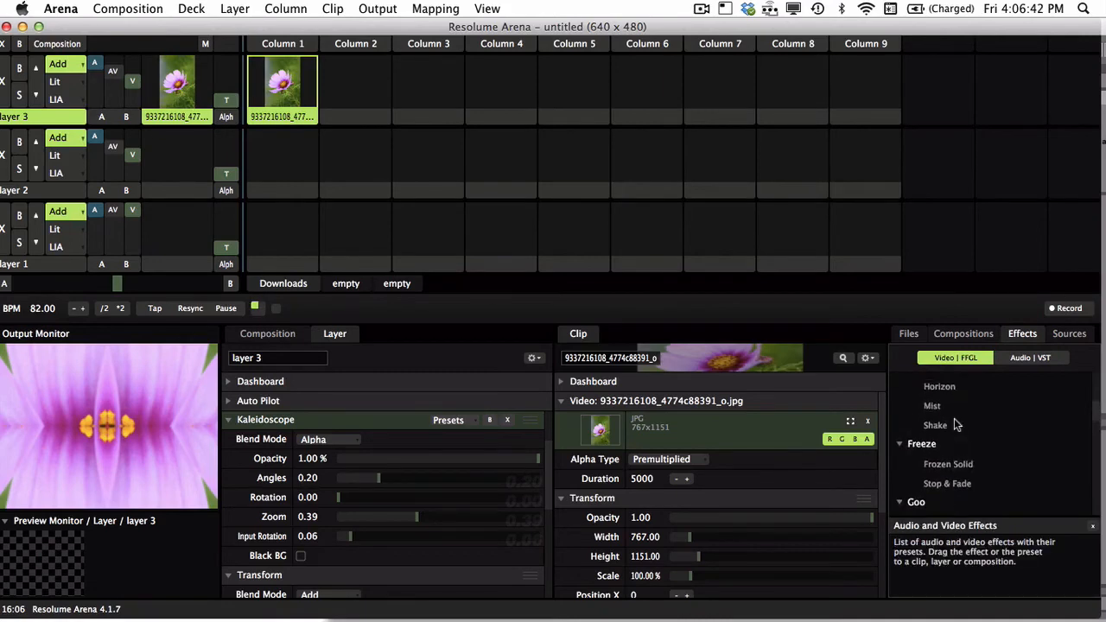
pyautogui.scroll(6, 956, 423)
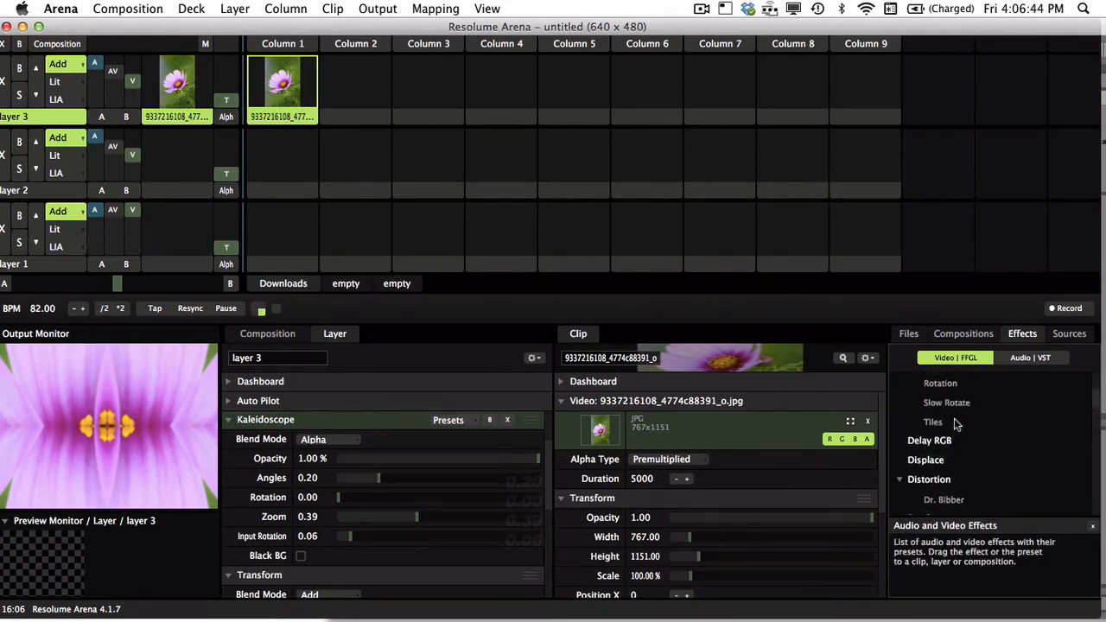
pyautogui.scroll(5, 957, 423)
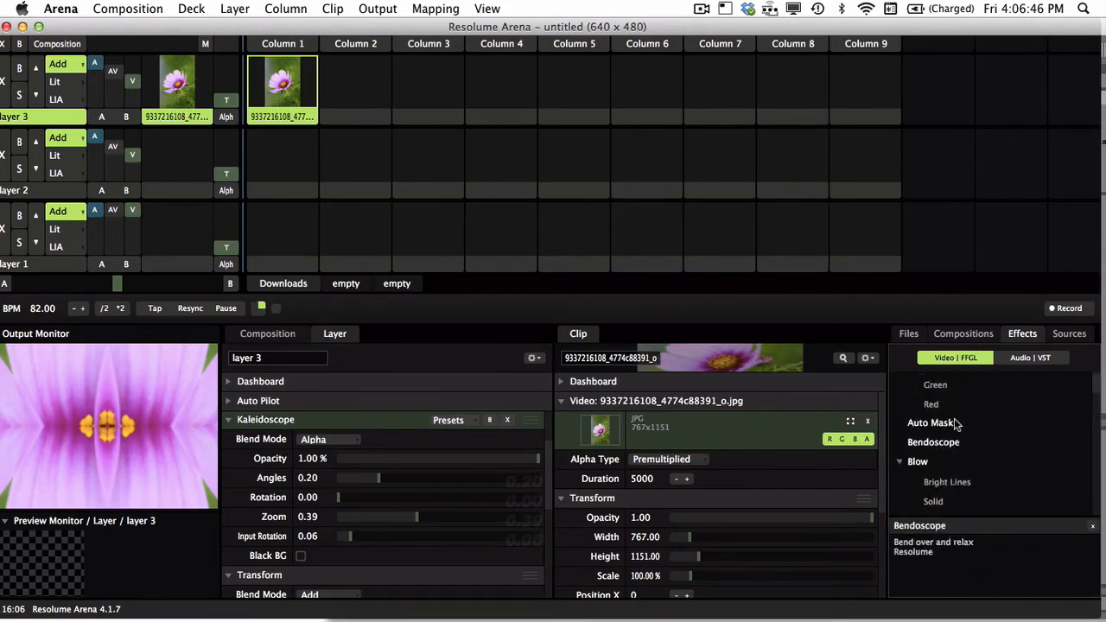
pyautogui.scroll(5, 957, 423)
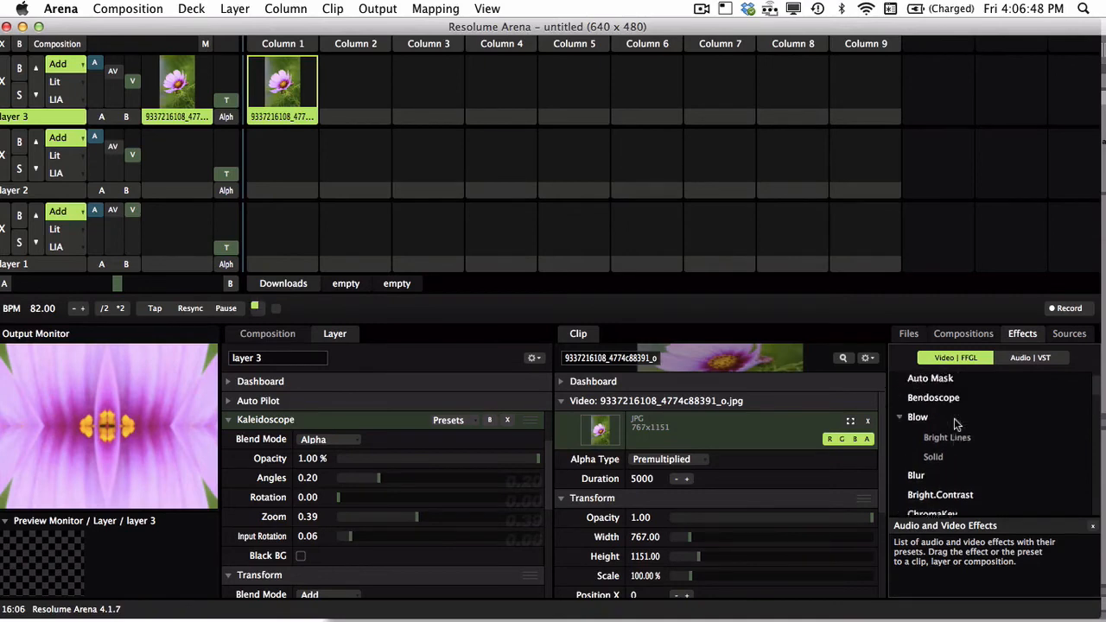
pyautogui.scroll(-2, 955, 423)
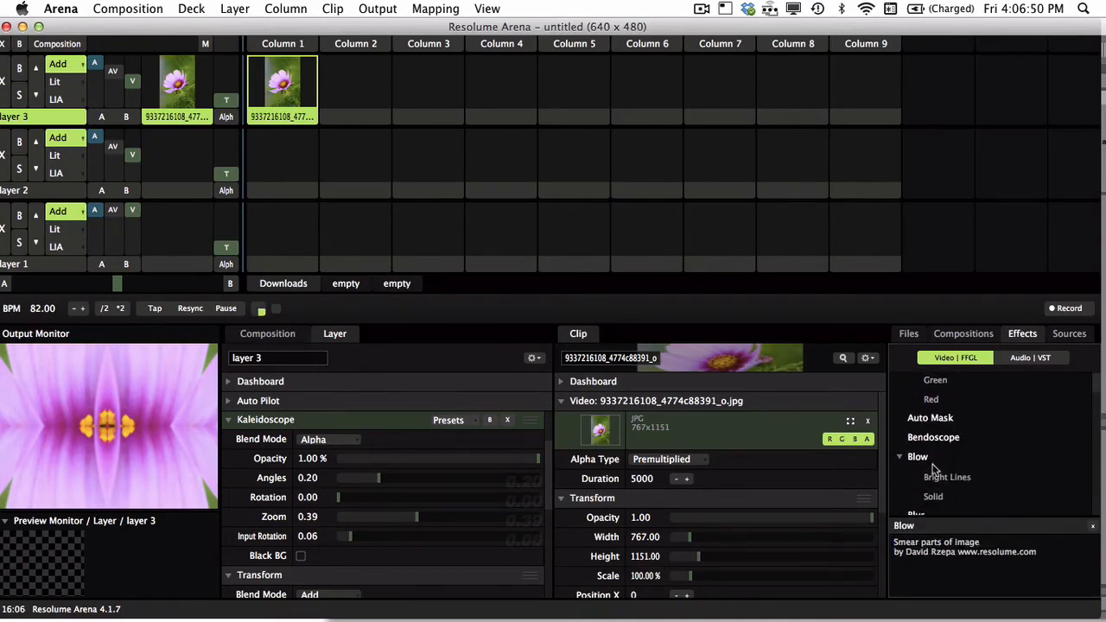
pyautogui.scroll(-1, 933, 466)
pyautogui.click(926, 498)
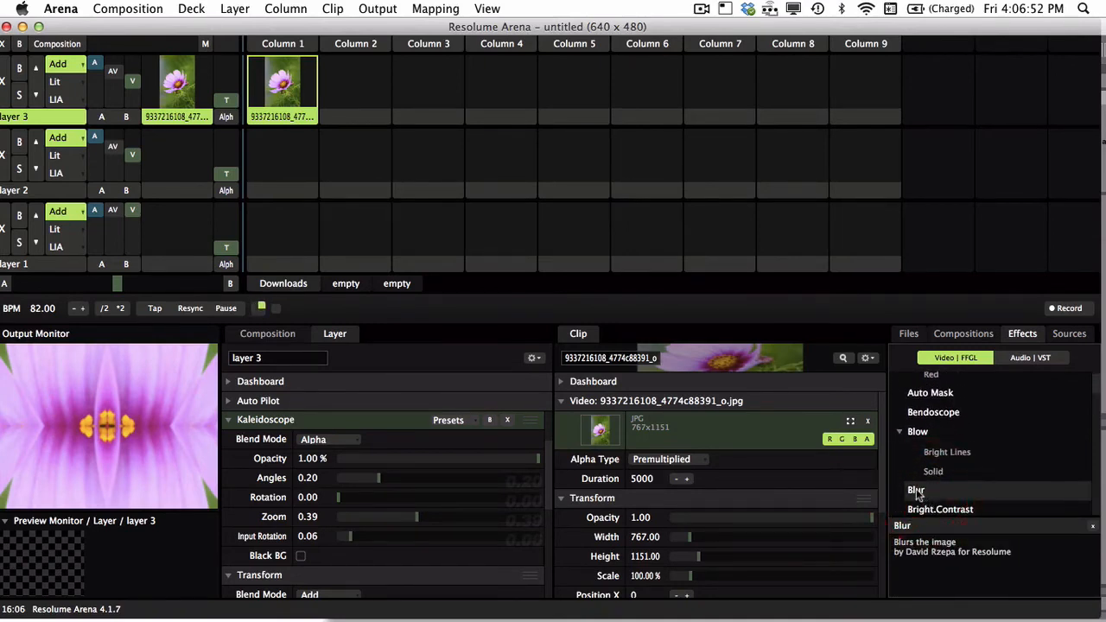
pyautogui.moveTo(916, 490); pyautogui.dragTo(383, 505)
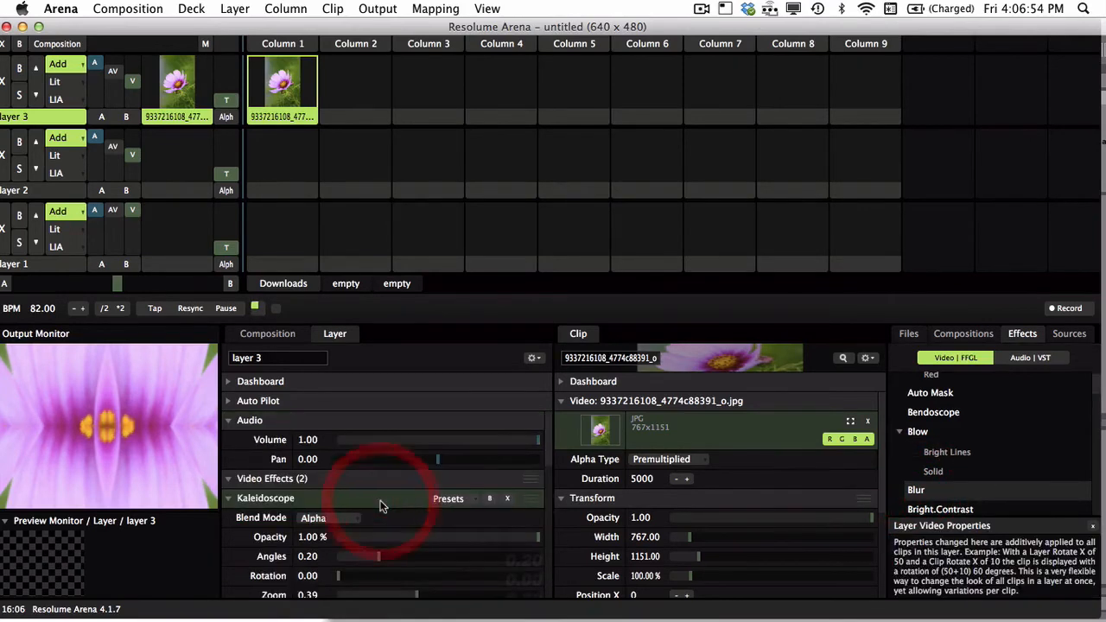
# Set the Blur effect's Blur X Distance to about 0.11 and Blur Y Distance to about 0.08
pyautogui.scroll(-5, 413, 487)
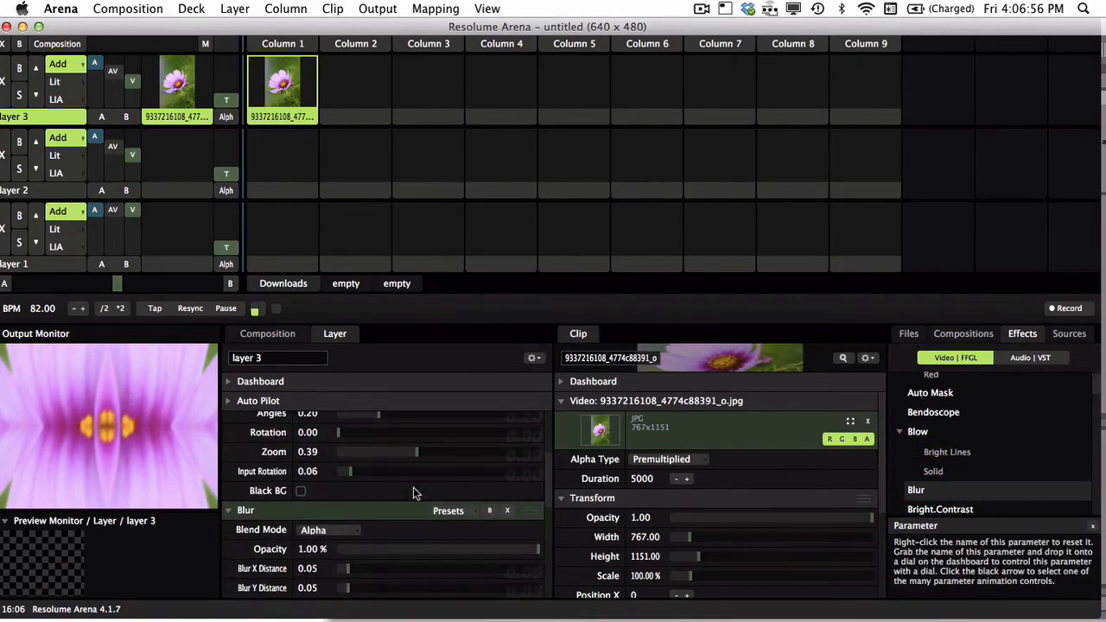
pyautogui.scroll(-2, 413, 487)
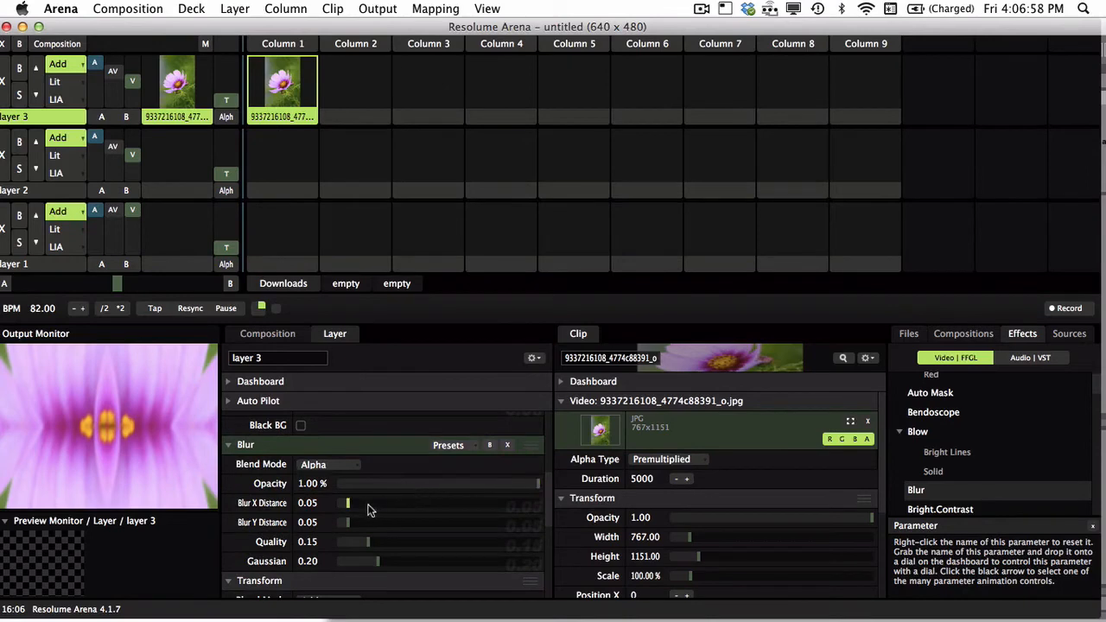
pyautogui.moveTo(366, 508)
pyautogui.mouseDown()
pyautogui.moveTo(352, 521)
pyautogui.moveTo(372, 520)
pyautogui.moveTo(354, 522)
pyautogui.mouseUp()
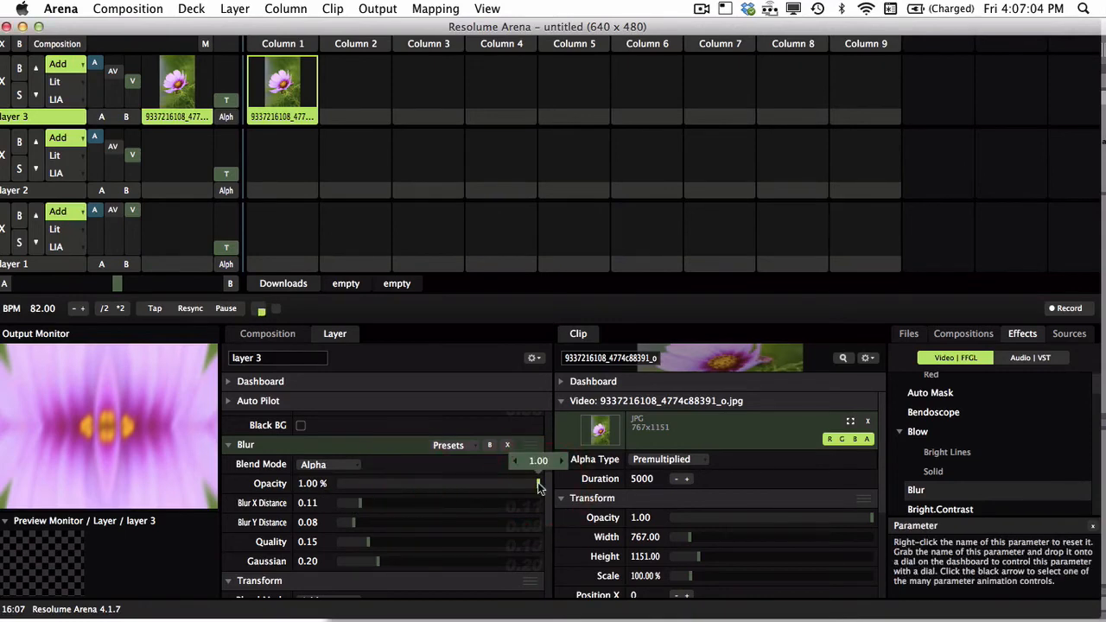
# Switch to Live and identify the note of the Snare Electrified 13 2 row in the Electrified Kit clip
pyautogui.press('super+Tab')
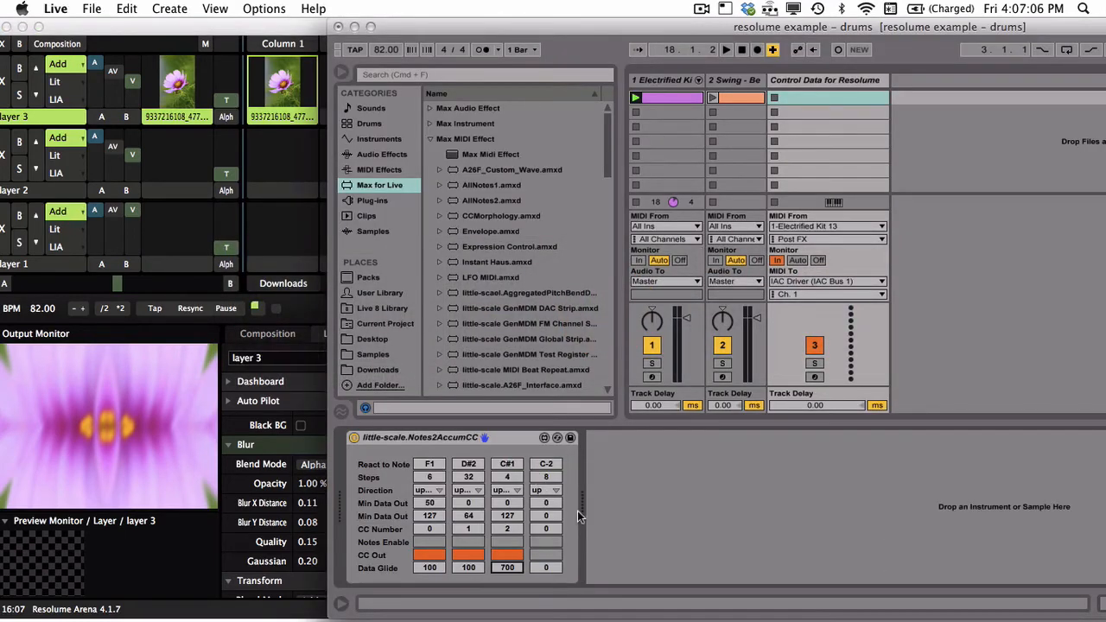
pyautogui.click(800, 85)
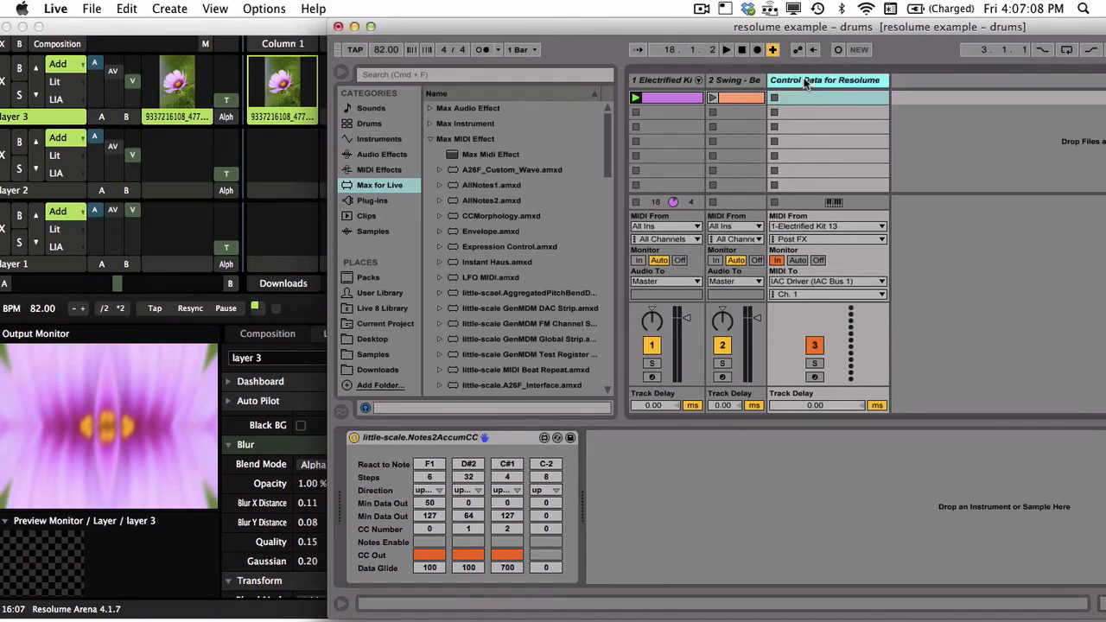
pyautogui.doubleClick(670, 101)
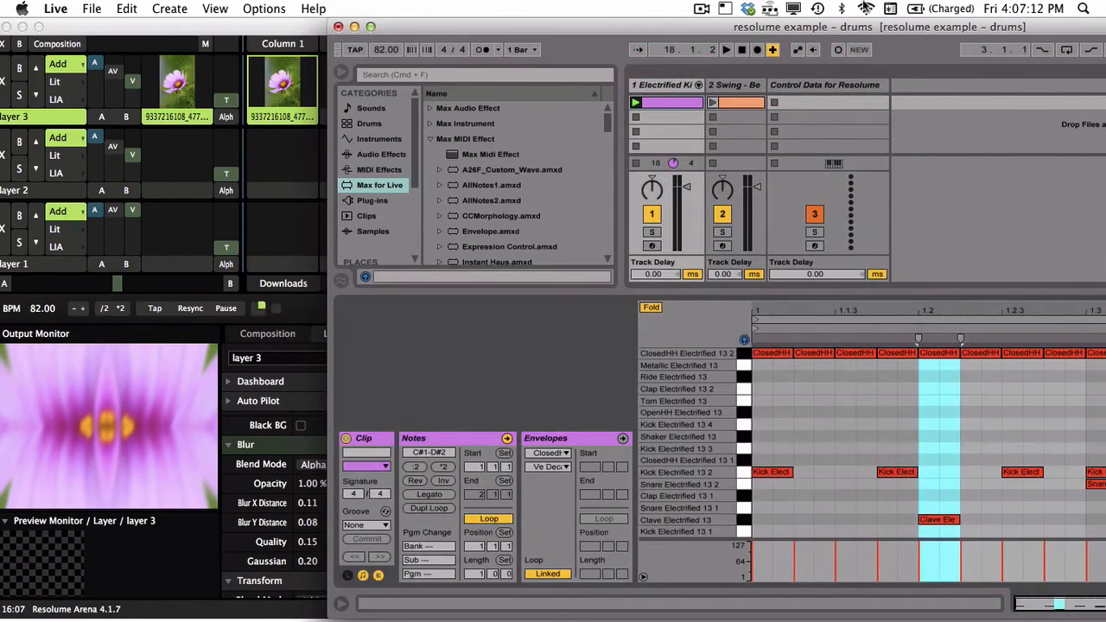
pyautogui.moveTo(868, 31); pyautogui.dragTo(705, 30)
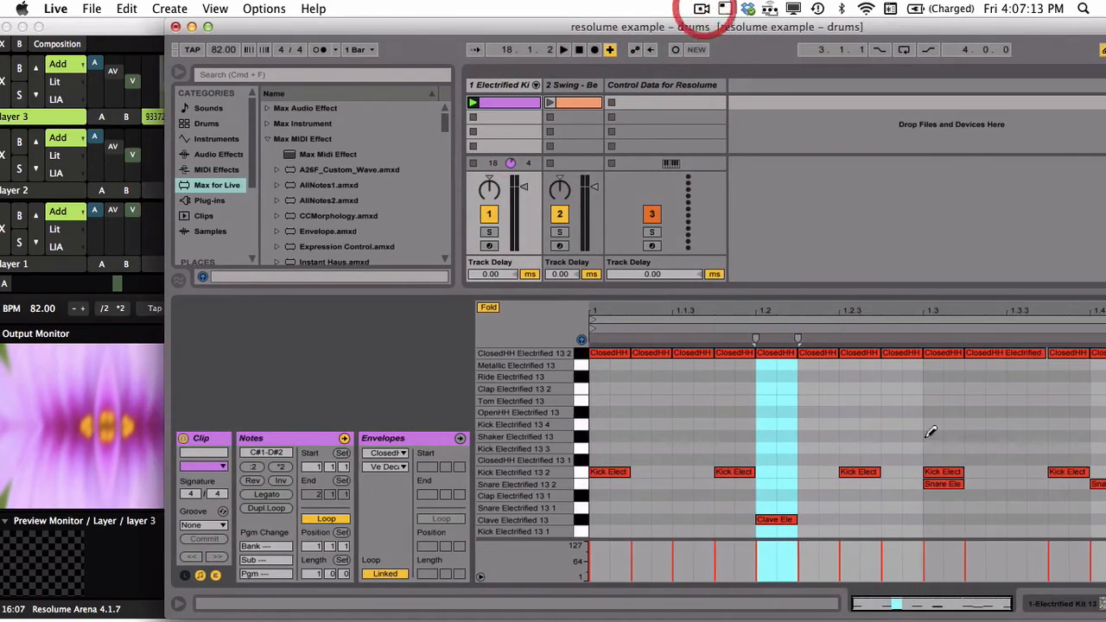
pyautogui.click(582, 486)
pyautogui.click(582, 486)
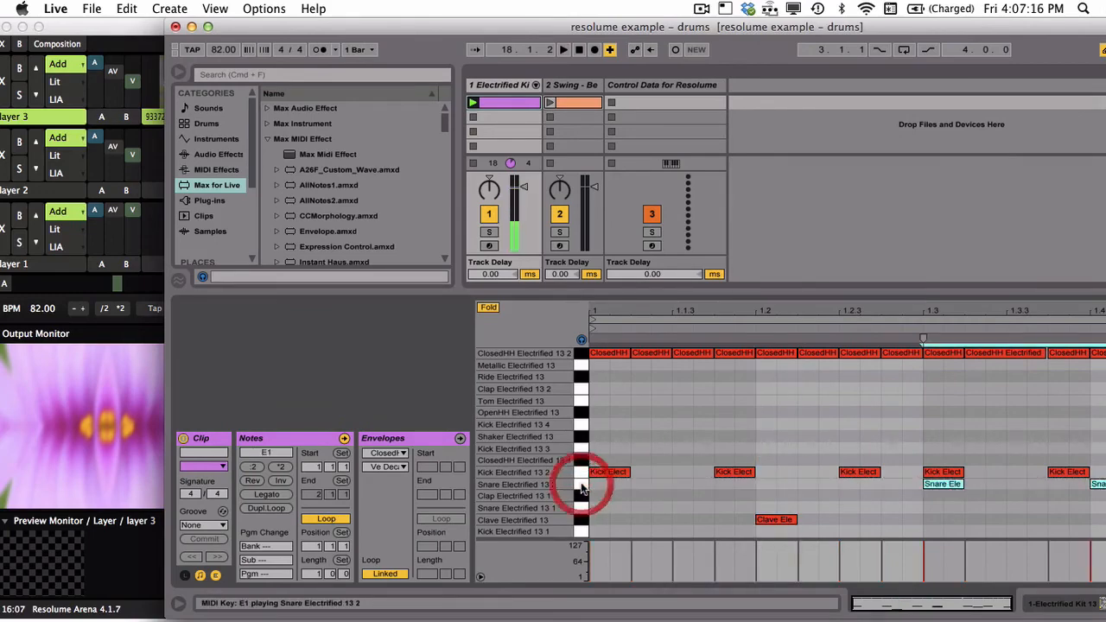
# In the fourth column of Notes2AccumCC, set React to Note to E1 and Direction to updown
pyautogui.click(641, 91)
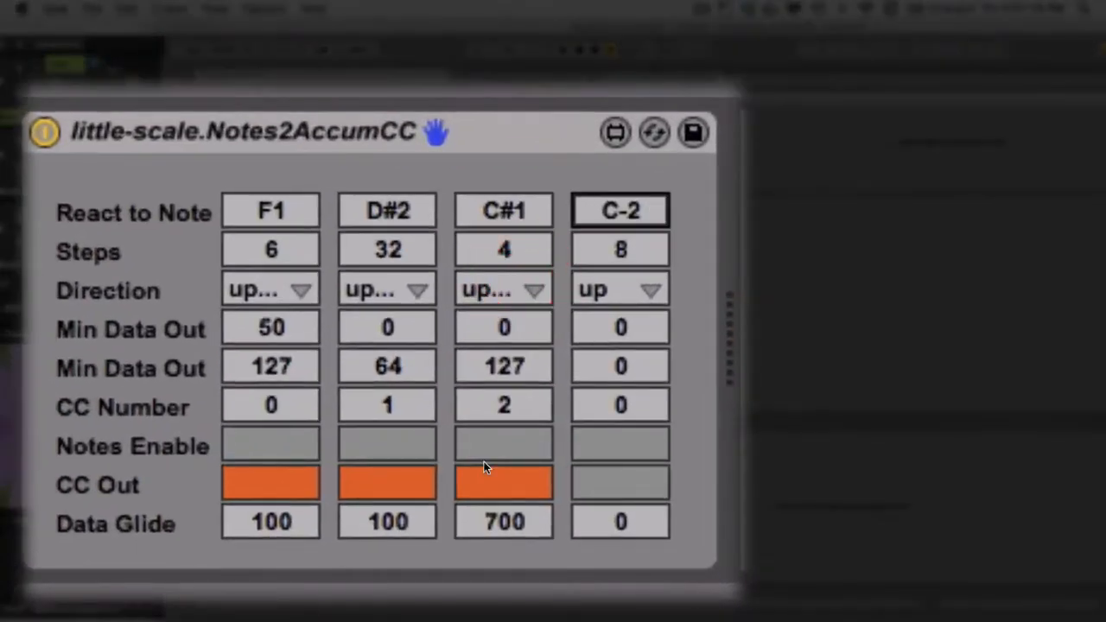
pyautogui.write('e1')
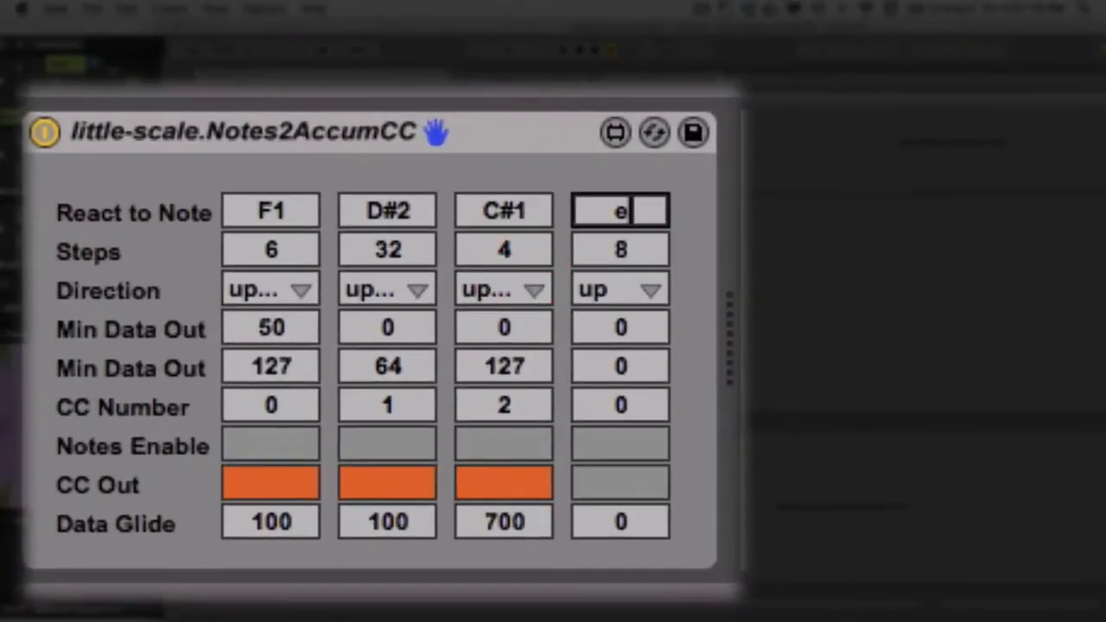
pyautogui.press('Return')
pyautogui.click(609, 255)
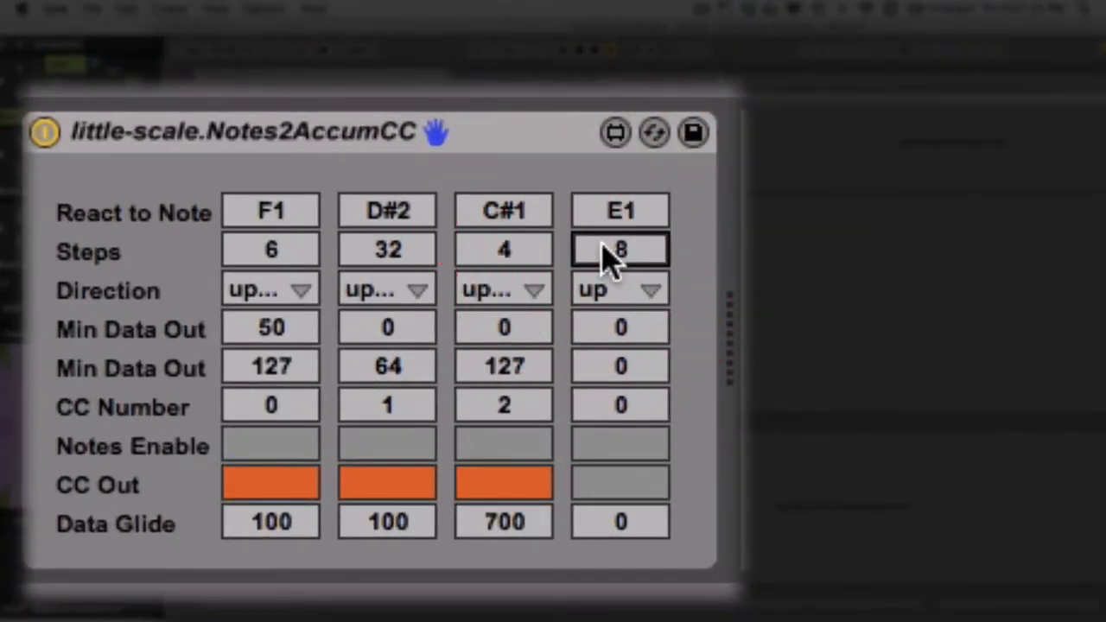
pyautogui.click(610, 248)
pyautogui.click(633, 290)
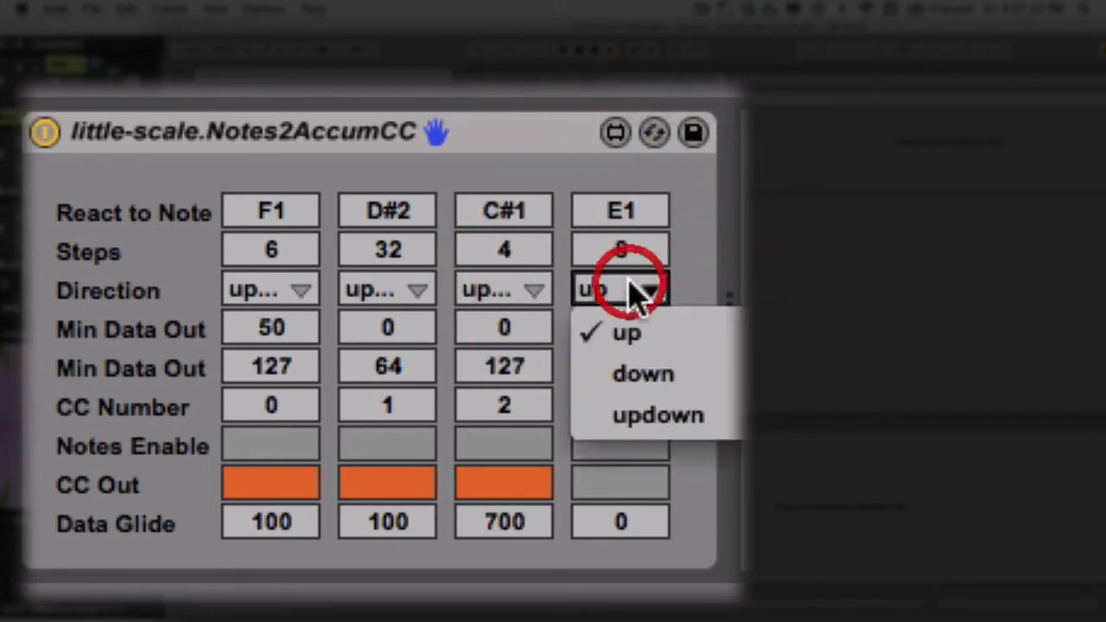
pyautogui.click(644, 402)
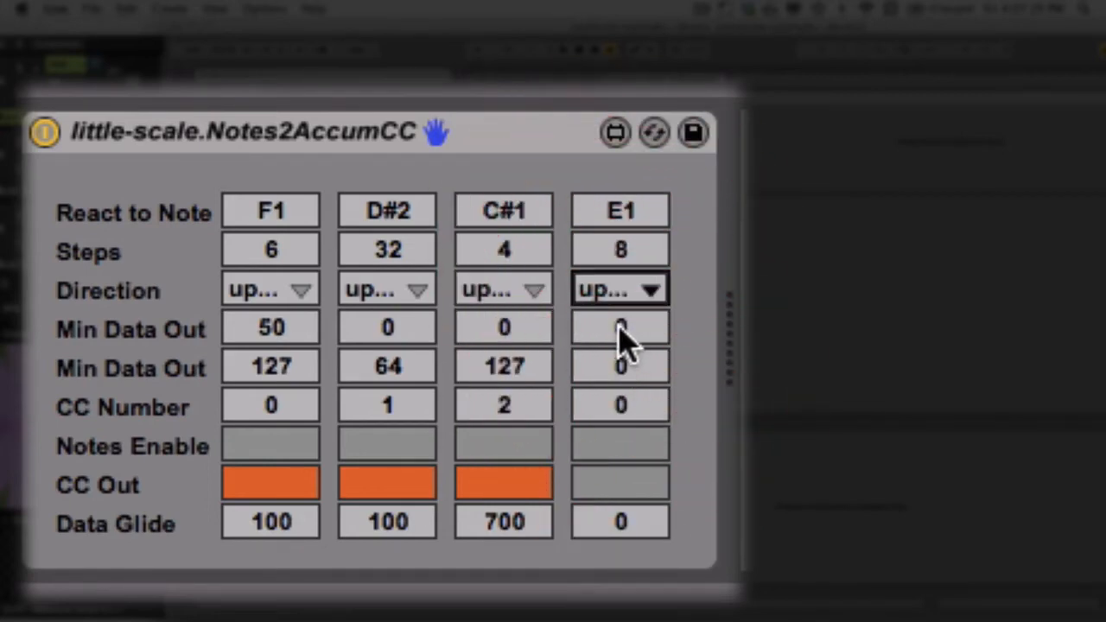
# Set the fourth column's data output range to 0–64 and its CC Number to 3
pyautogui.moveTo(621, 352); pyautogui.dragTo(620, 342)
pyautogui.write('6')
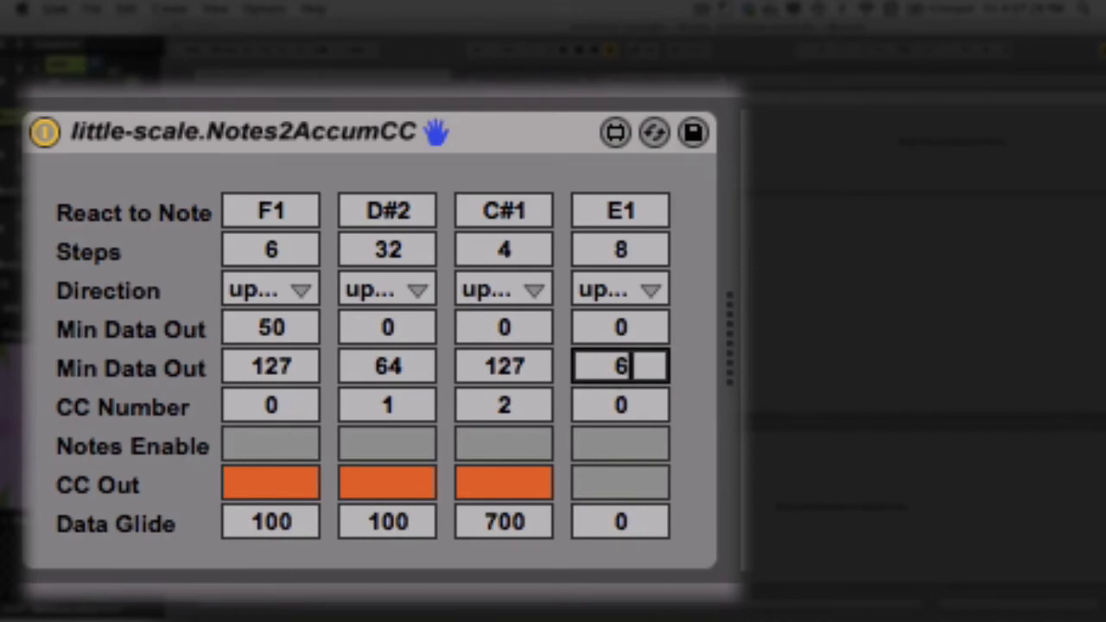
pyautogui.write('4')
pyautogui.click(624, 323)
pyautogui.write('0')
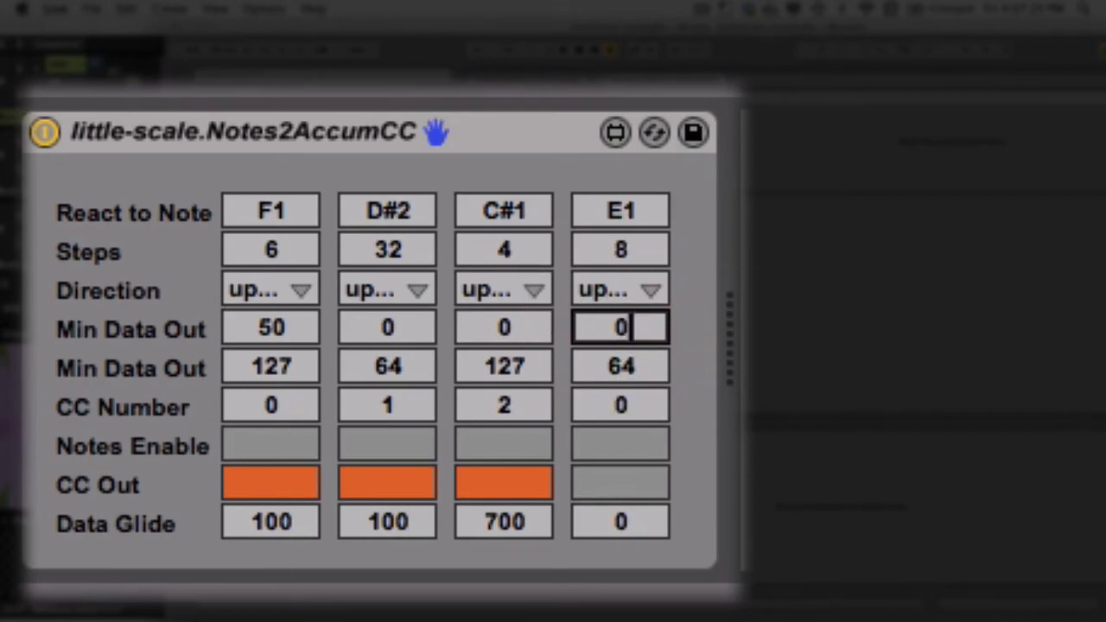
pyautogui.click(626, 366)
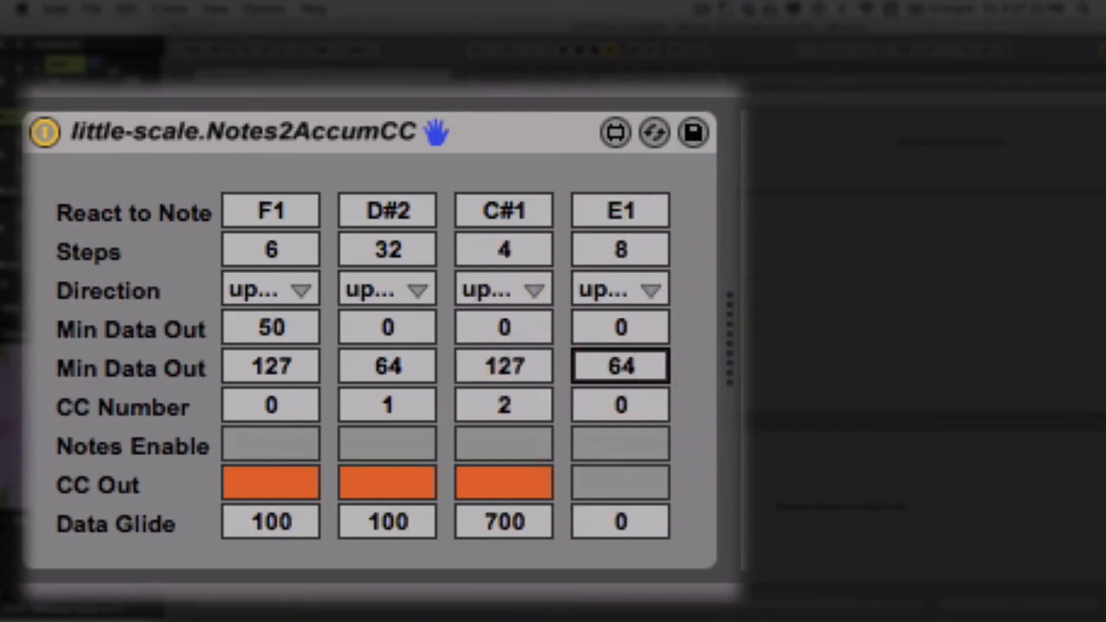
pyautogui.click(609, 409)
pyautogui.write('3')
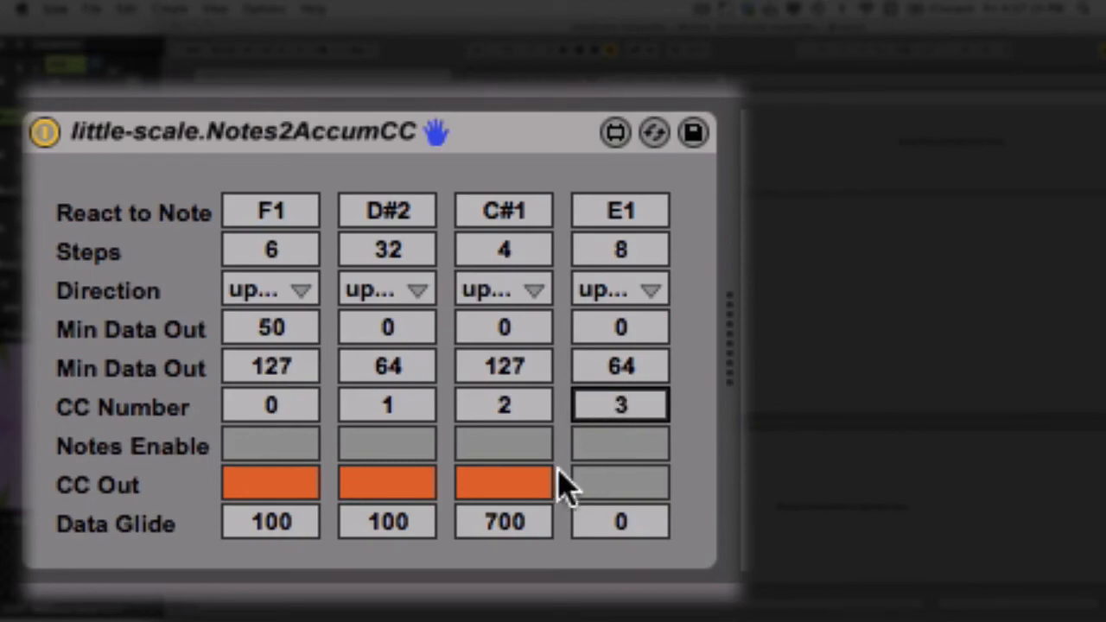
# Enable CC Out for the fourth column and disable it for the first three columns
pyautogui.click(619, 489)
pyautogui.click(510, 486)
pyautogui.click(387, 485)
pyautogui.click(291, 488)
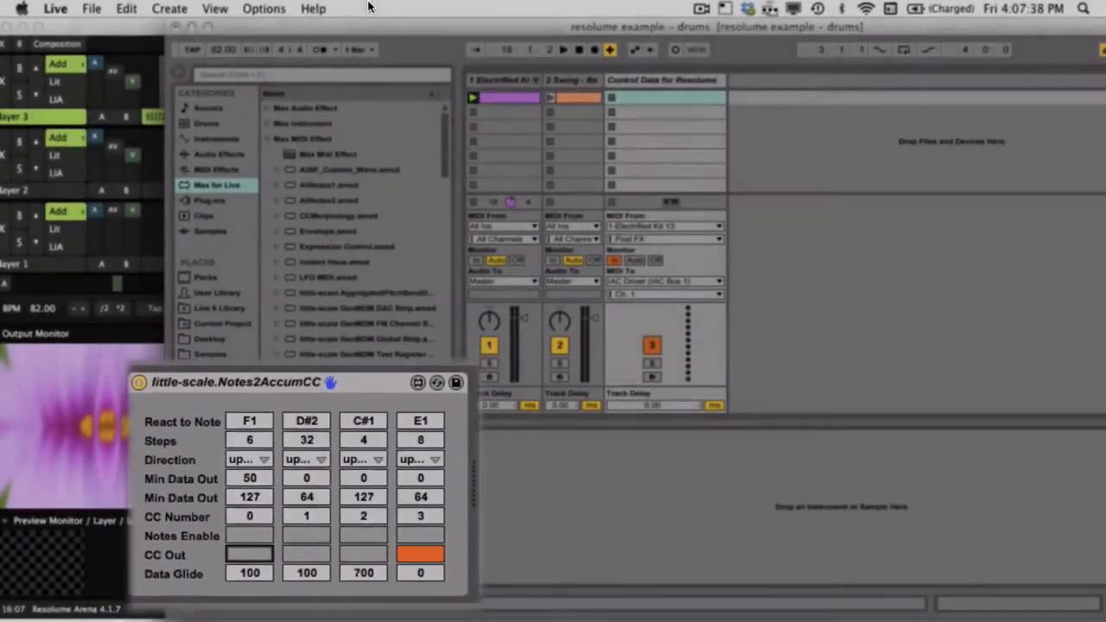
# Switch to Resolume Arena and MIDI-map the Blur effect's Opacity to the CC sent by Live's playback, then exit mapping mode
pyautogui.moveTo(348, 25); pyautogui.dragTo(597, 2)
pyautogui.click(351, 25)
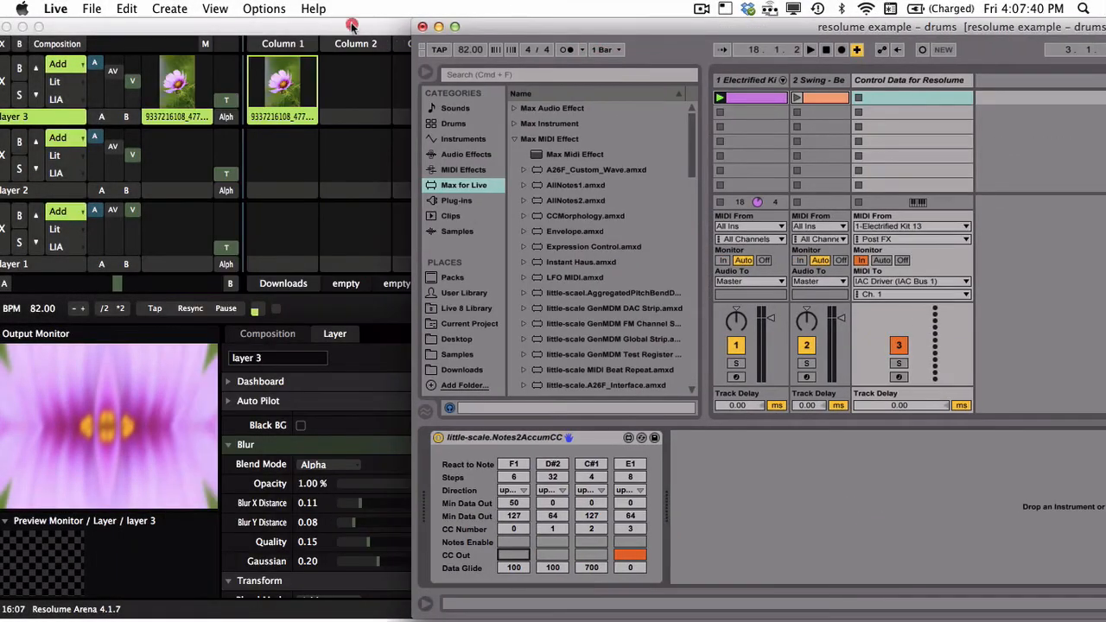
pyautogui.click(425, 6)
pyautogui.click(450, 130)
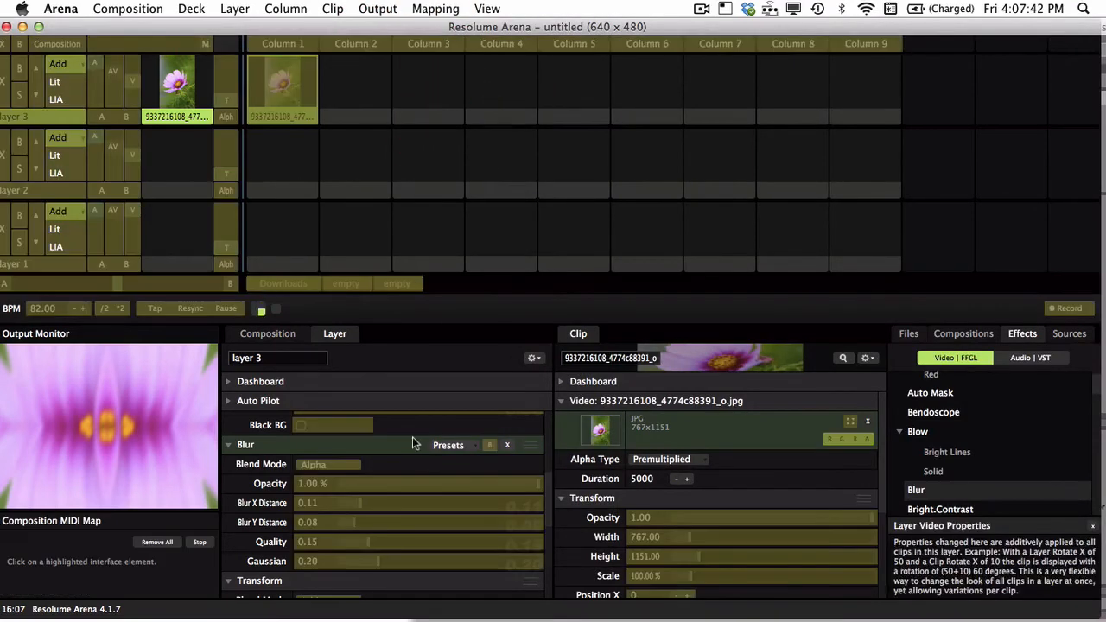
pyautogui.click(325, 484)
pyautogui.press('super+Tab')
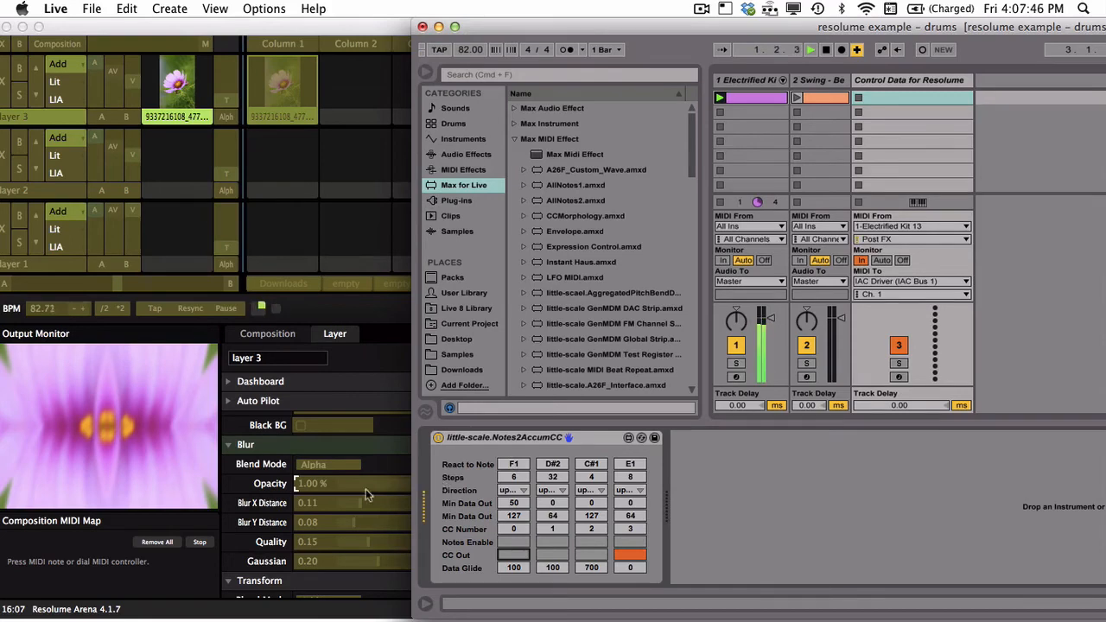
pyautogui.click(358, 487)
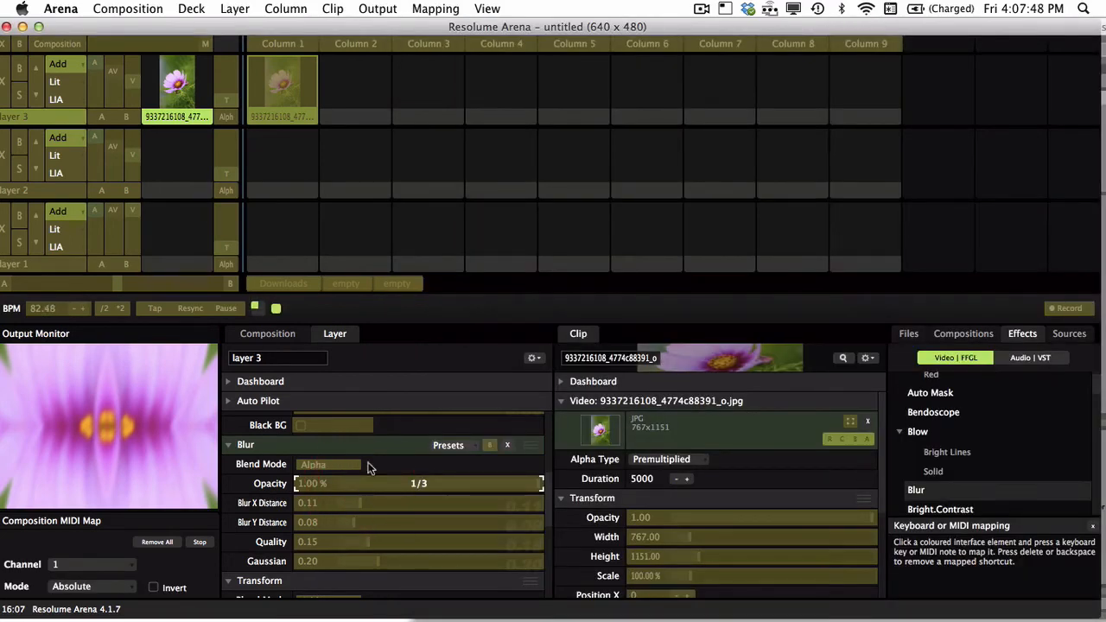
pyautogui.click(436, 9)
pyautogui.click(437, 171)
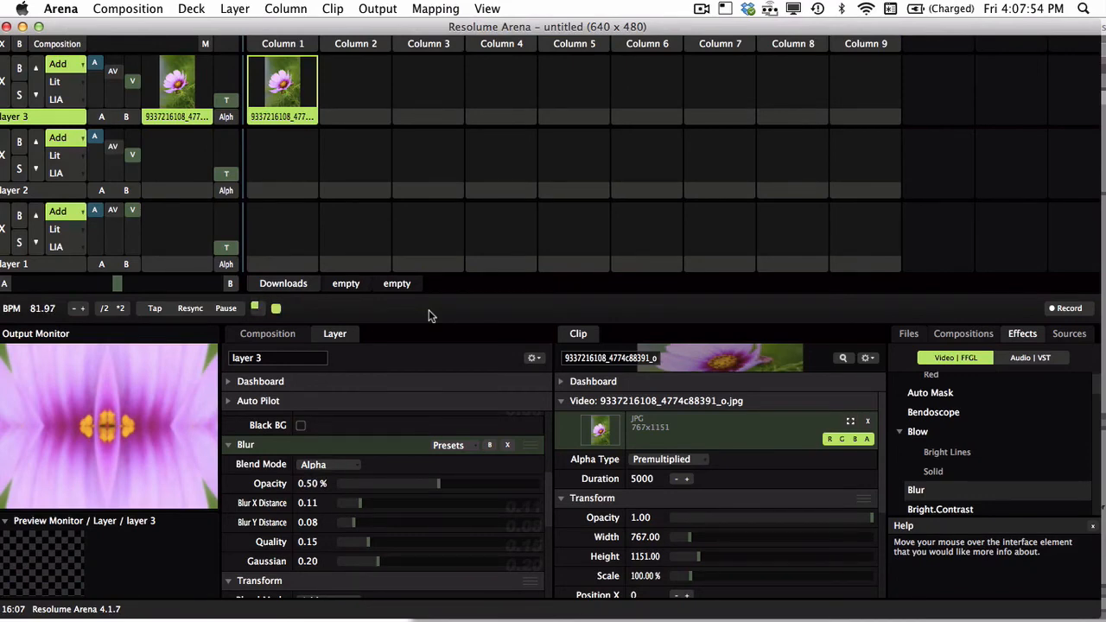
# Switch to Live and set the fourth column's maximum data output to 127 and its Data Glide to about 394
pyautogui.press('super+Tab')
pyautogui.click(632, 555)
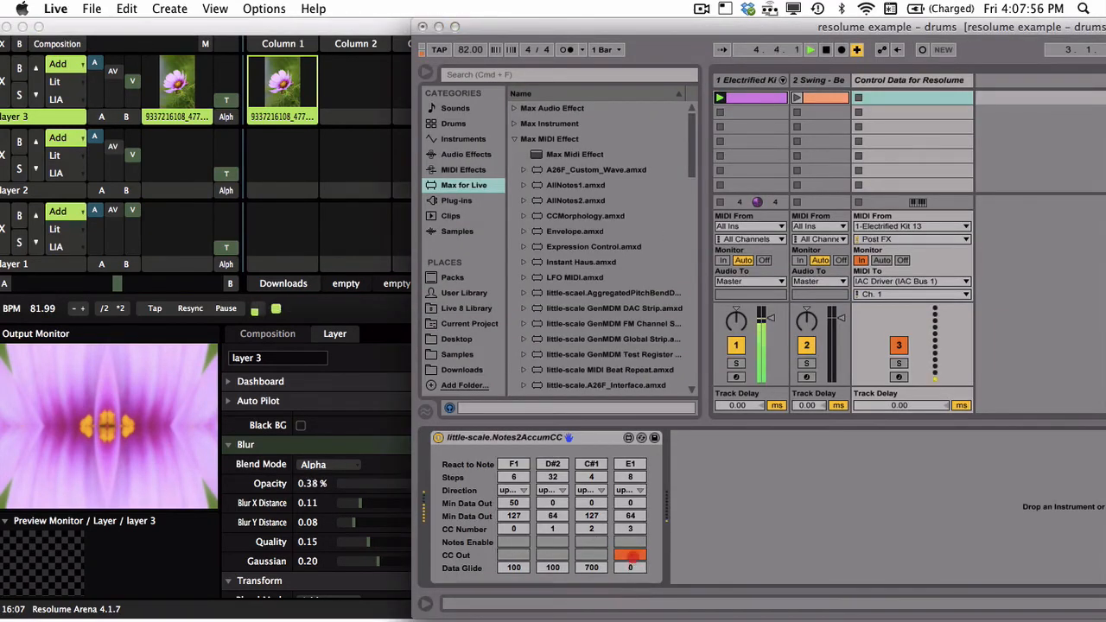
pyautogui.click(632, 530)
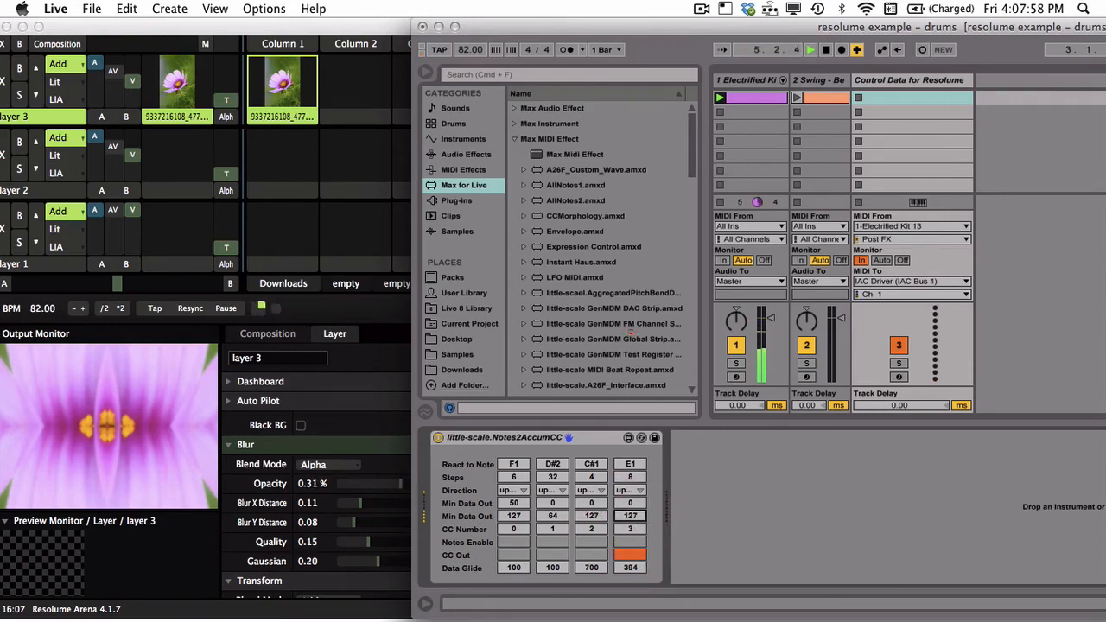
# Re-enable CC Out for the first three columns of Notes2AccumCC
pyautogui.click(590, 556)
pyautogui.click(552, 556)
pyautogui.click(513, 555)
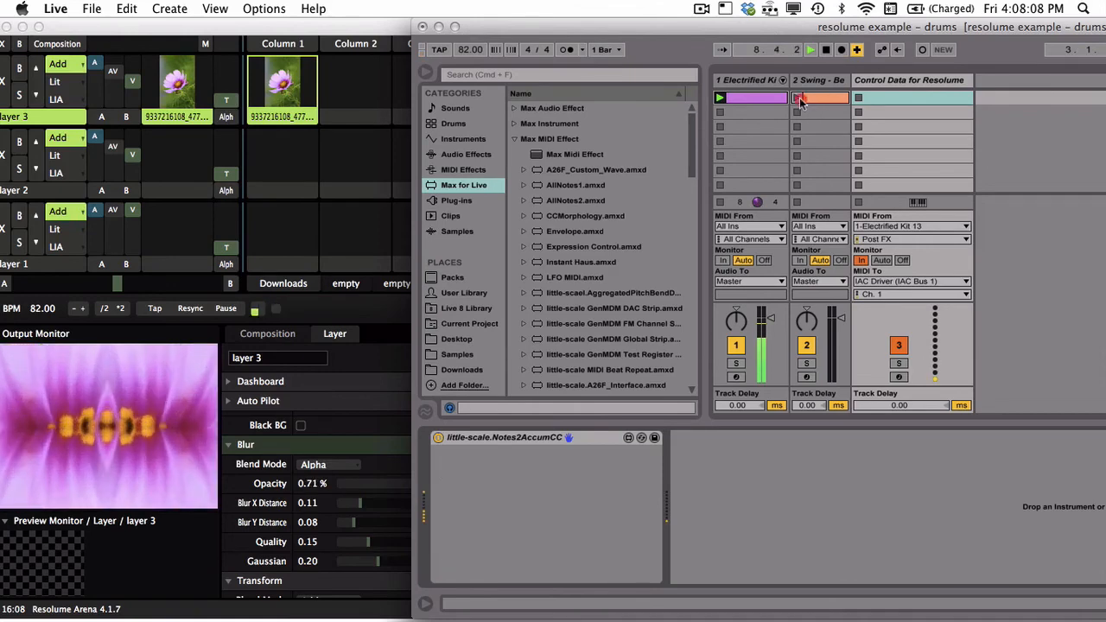
# Launch the clip on the Swing track and play the set at 145 BPM to preview the visuals
pyautogui.click(798, 98)
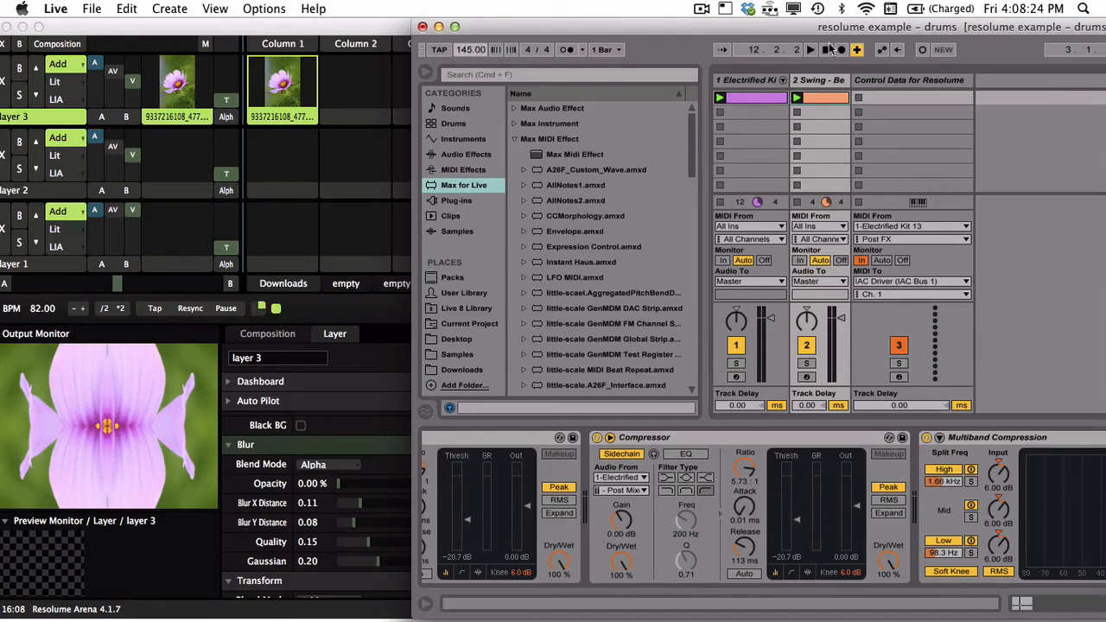
pyautogui.press('space')
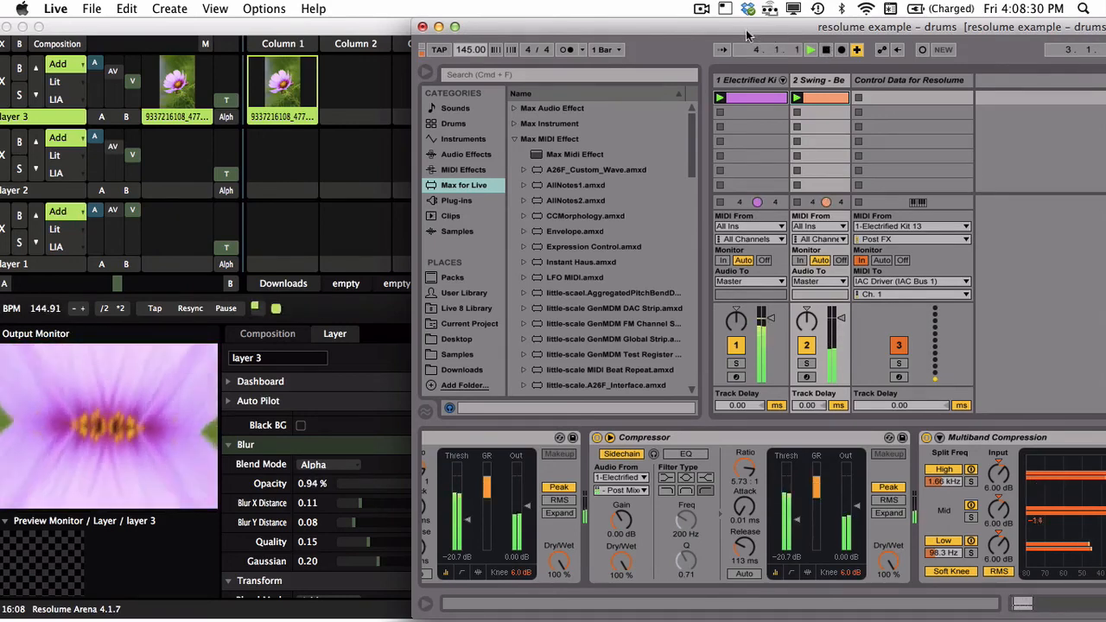
pyautogui.press('space')
pyautogui.click(469, 50)
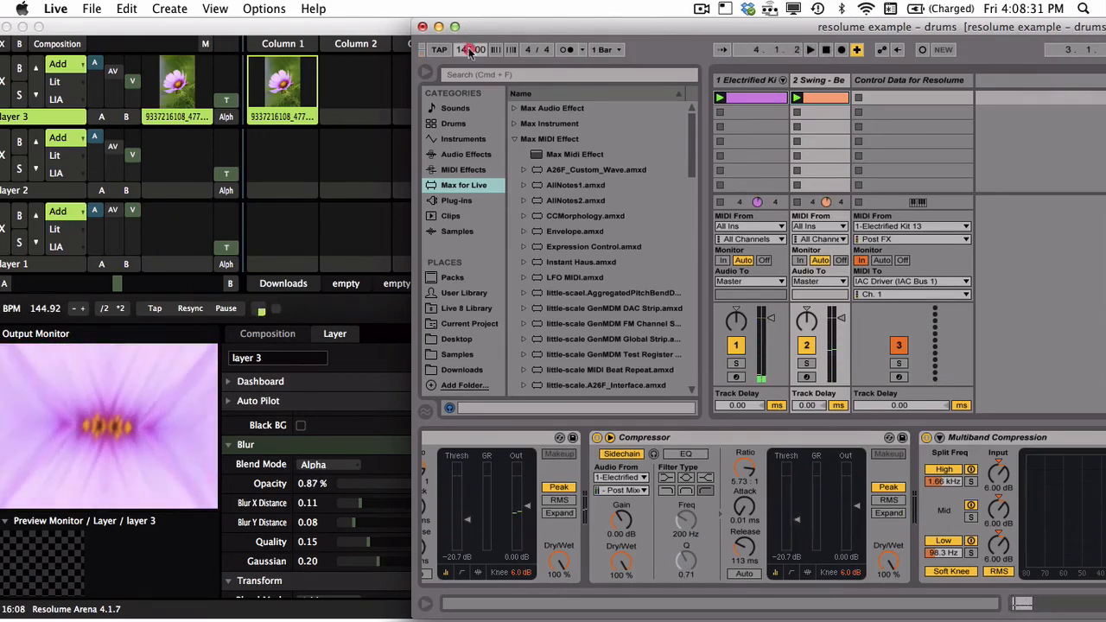
# On the Control Data for Resolume track, set Data Glide to about 273, 155 and 472 for the first, second and fourth columns
pyautogui.click(768, 81)
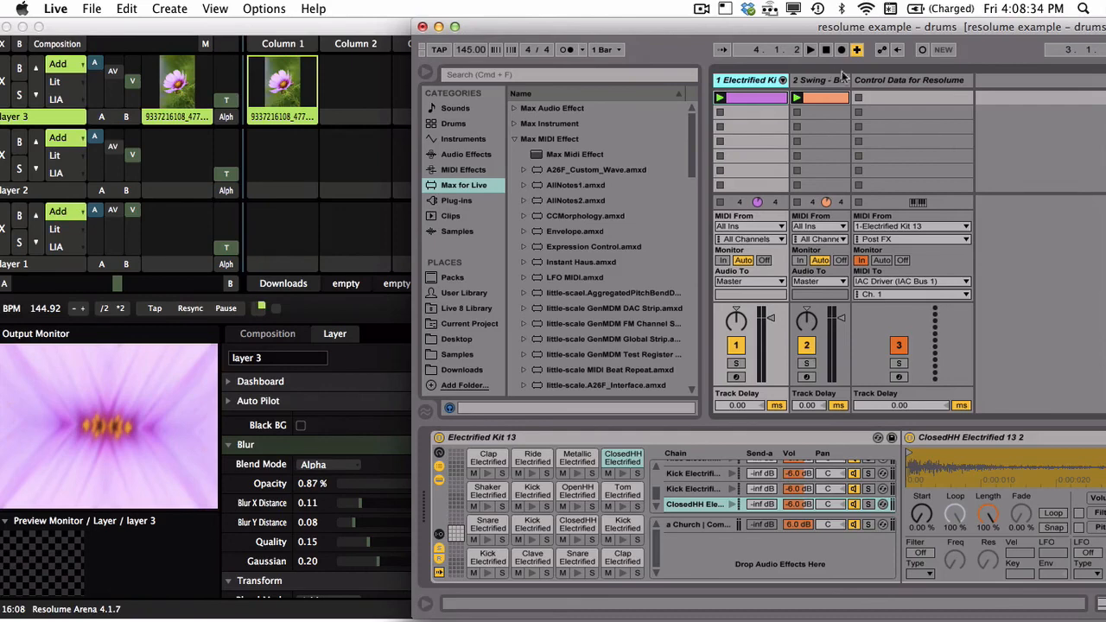
pyautogui.click(872, 80)
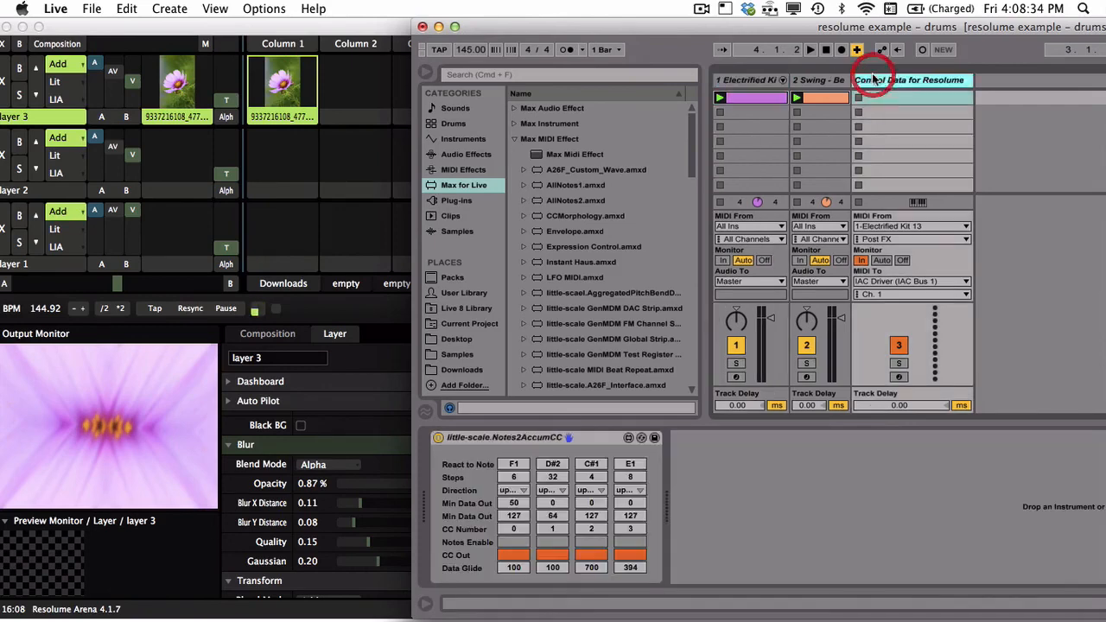
pyautogui.click(628, 566)
pyautogui.moveTo(558, 569)
pyautogui.mouseDown()
pyautogui.moveTo(507, 557)
pyautogui.moveTo(553, 564)
pyautogui.mouseUp()
pyautogui.click(631, 566)
pyautogui.moveTo(631, 567); pyautogui.dragTo(632, 564)
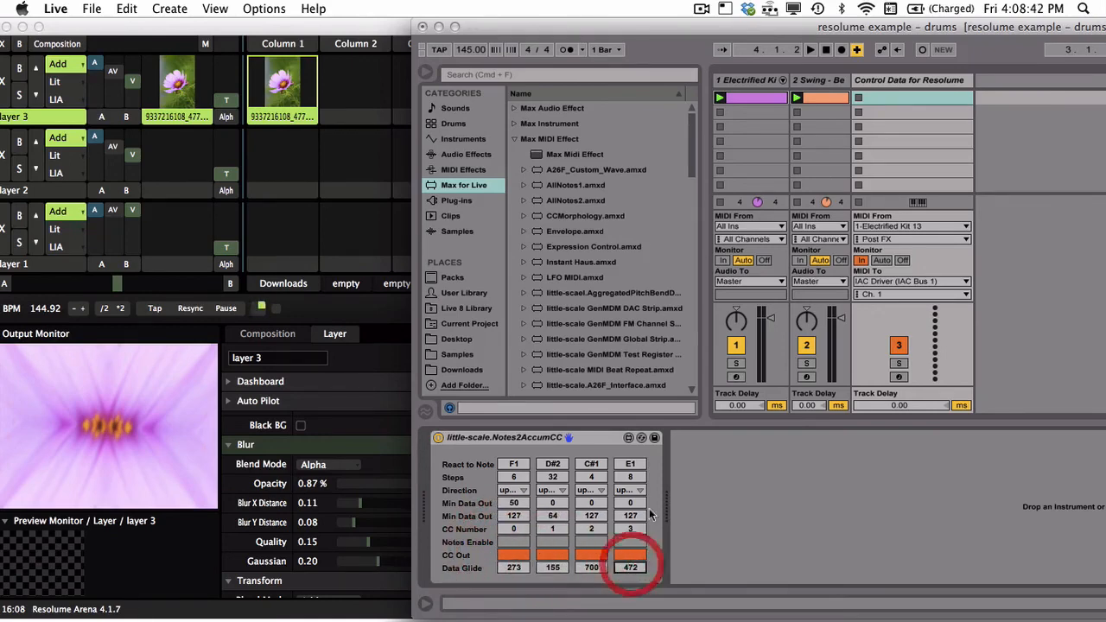
# During playback, raise Data Glide to about 950 in the first column, 376 in the second and 787 in the third
pyautogui.press('space')
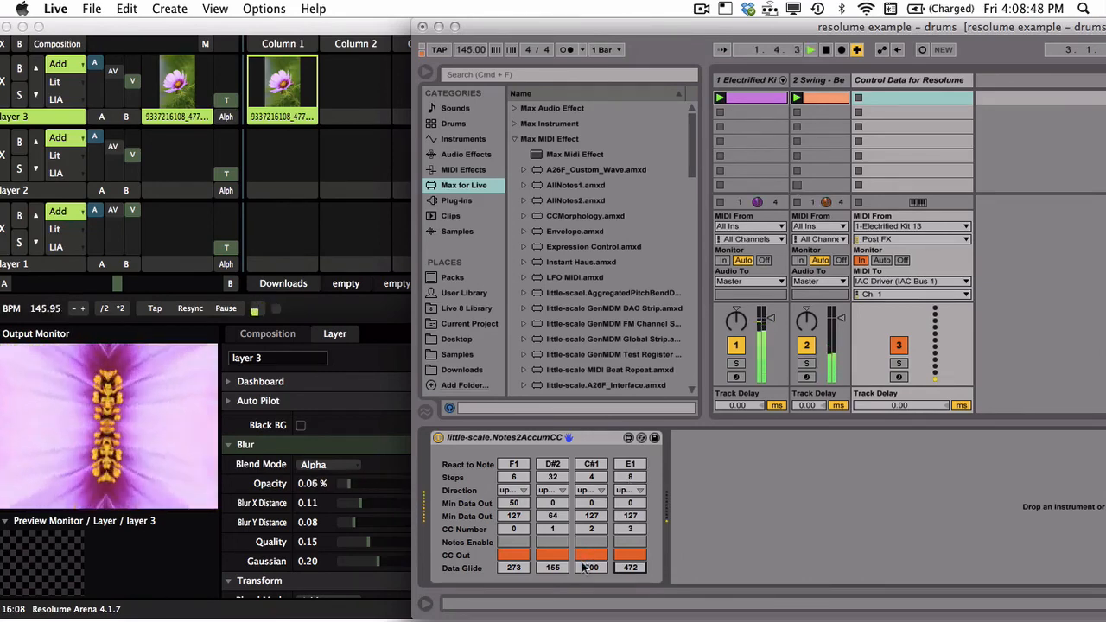
pyautogui.moveTo(586, 567); pyautogui.dragTo(516, 483)
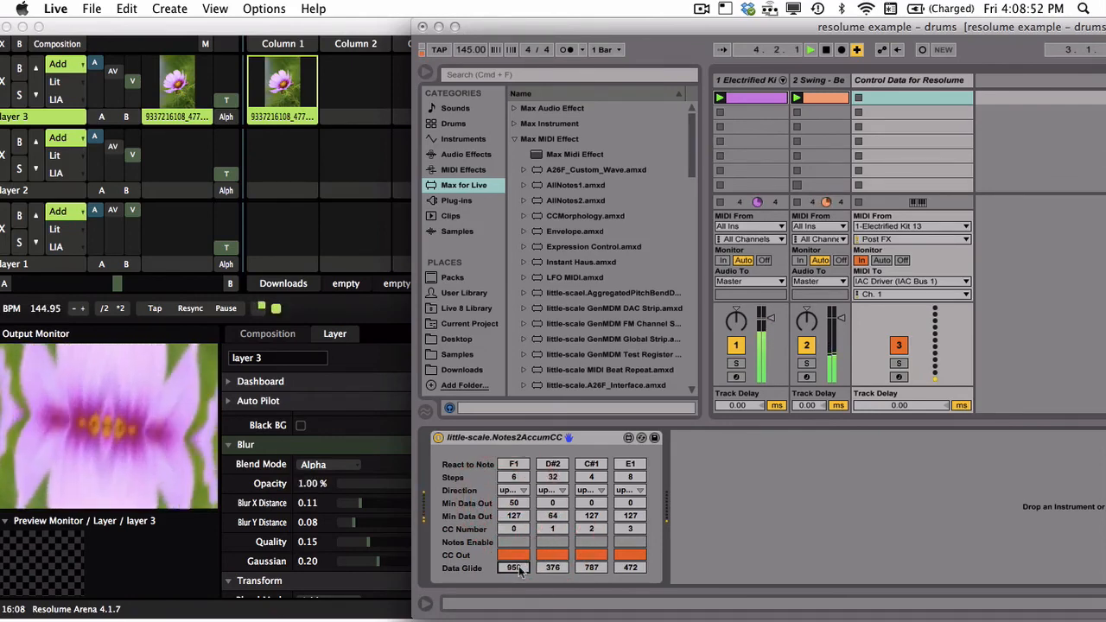